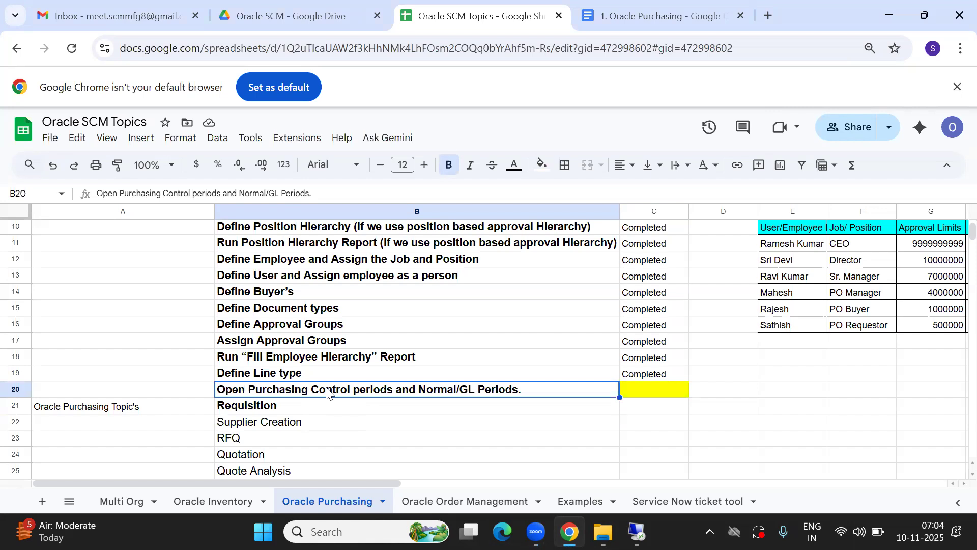
- Review the Oracle Purchasing topic list statuses around the Requisition row in the spreadsheet
key("Up")
key("Up")
key("Up")
key("Up")
key("Up")
key("Up")
key("Up")
key("Up")
key("Up")
key("Up")
key("Up")
key("Up")
key("Up")
key("Up")
key("Up")
key("Up")
key("Up")
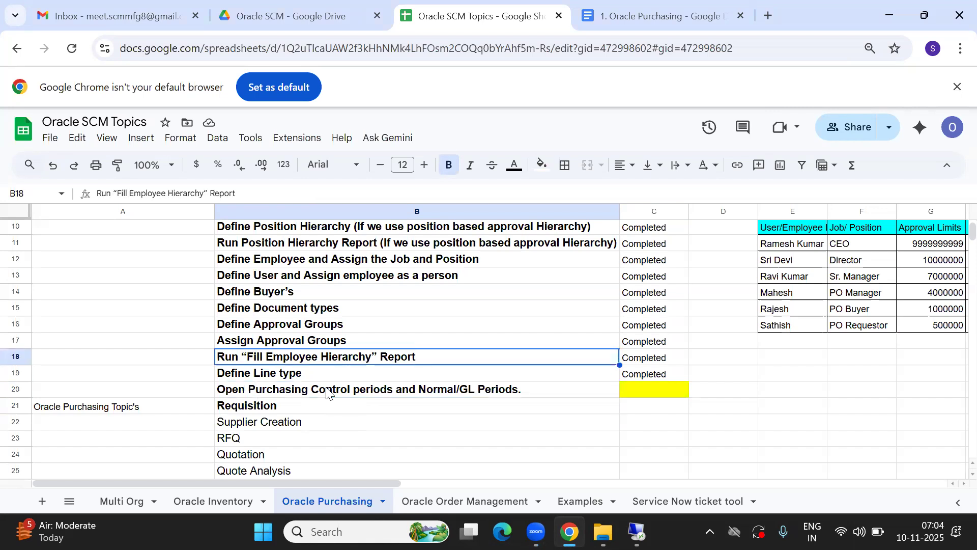
key("Down")
key("Down")
key("Down")
key("Down")
key("Down")
key("Down")
key("Down")
key("Down")
key("Down")
key("Down")
key("Down")
key("Down")
key("Down")
key("Down")
key("Down")
key("Down")
key("Down")
key("Down")
key("Down")
key("Down")
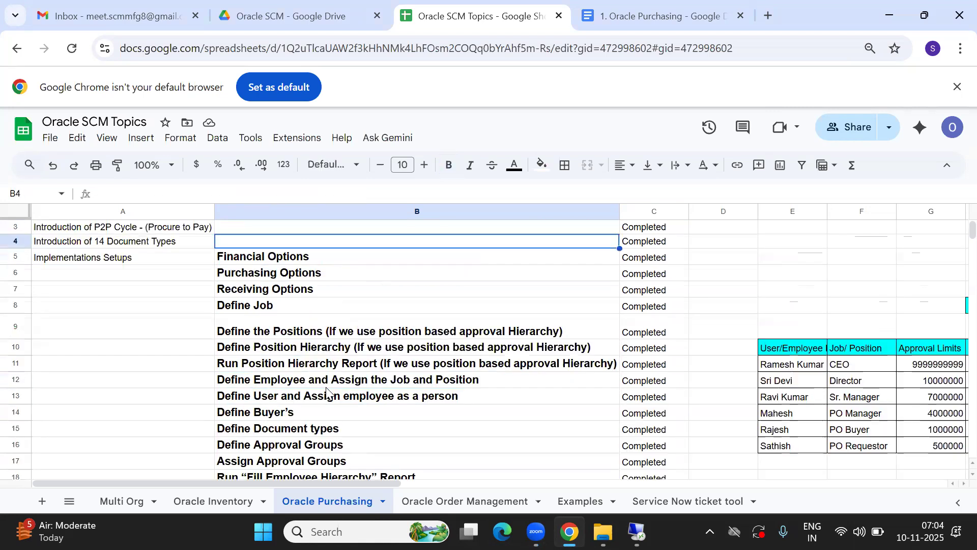
key("Up")
key("Up")
key("Up")
key("Up")
key("Up")
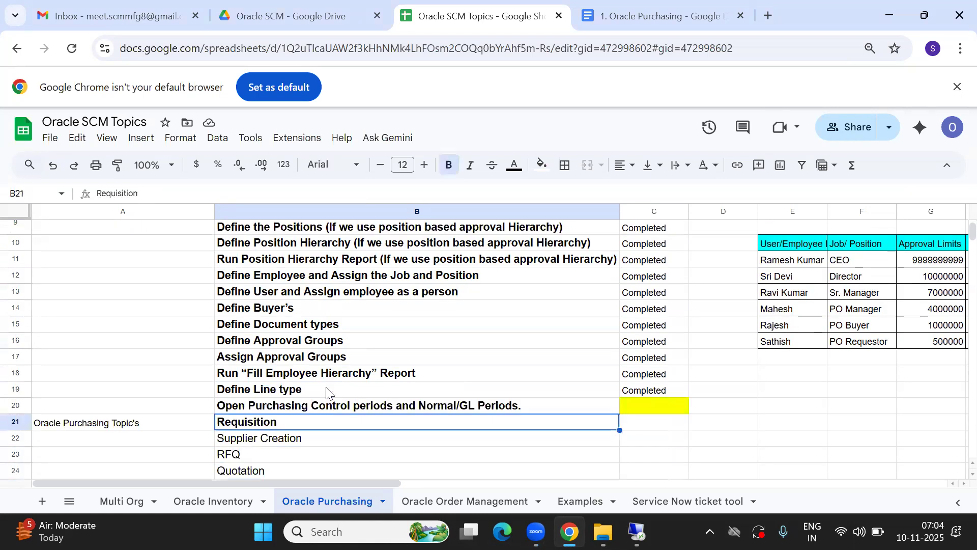
key("Down")
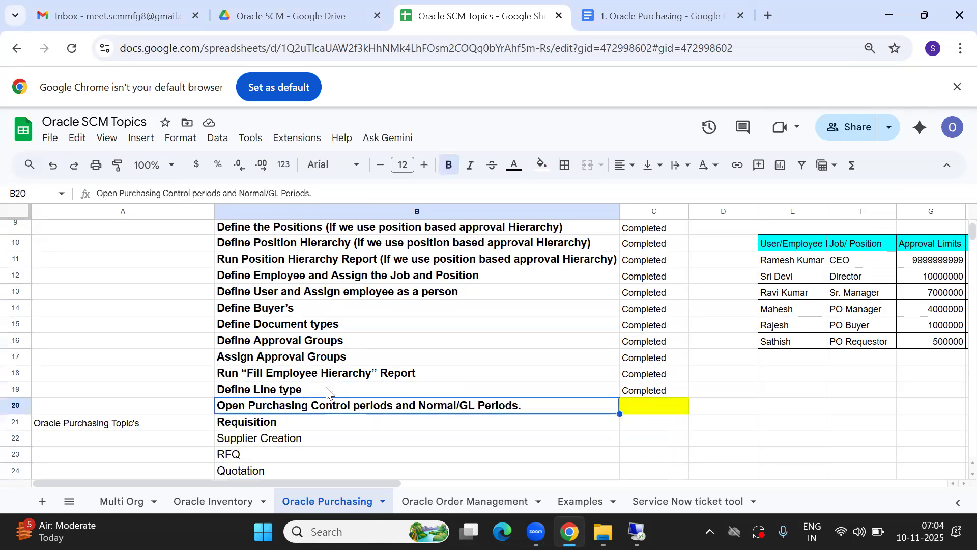
key("Down")
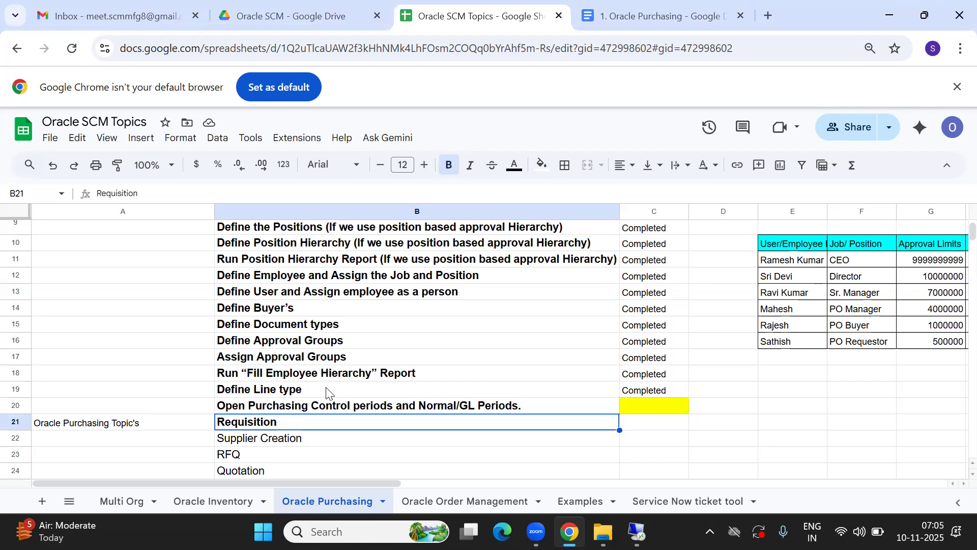
key("Left")
key("Down")
key("Down")
key("Up")
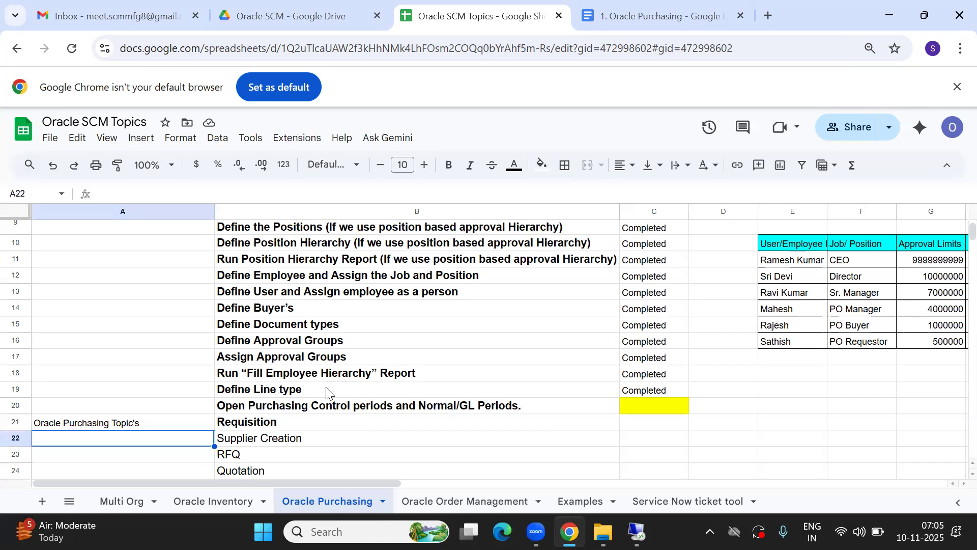
key("Up")
key("Right")
key("Right")
key("Left")
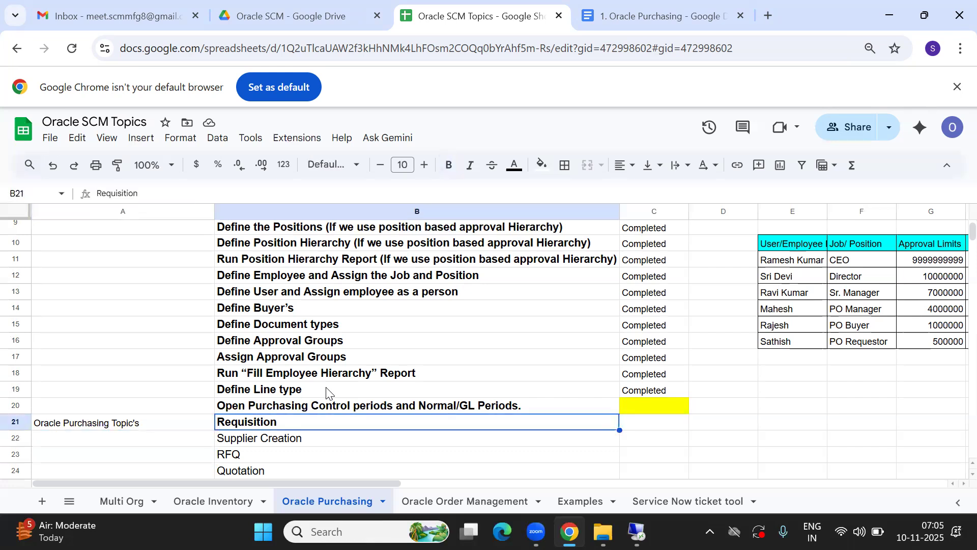
key("Left")
key("Down")
key("Down")
key("Down")
key("Down")
key("Down")
key("Down")
key("Down")
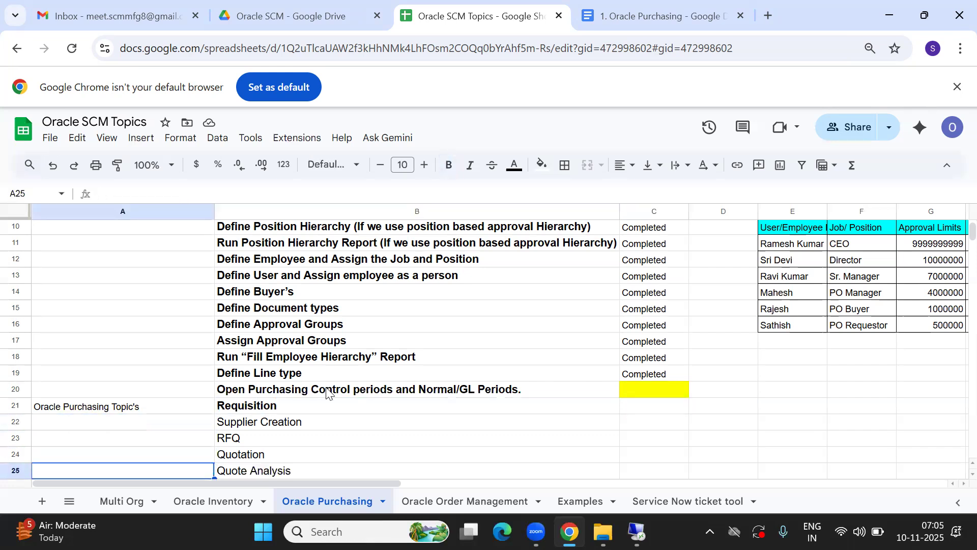
key("Up")
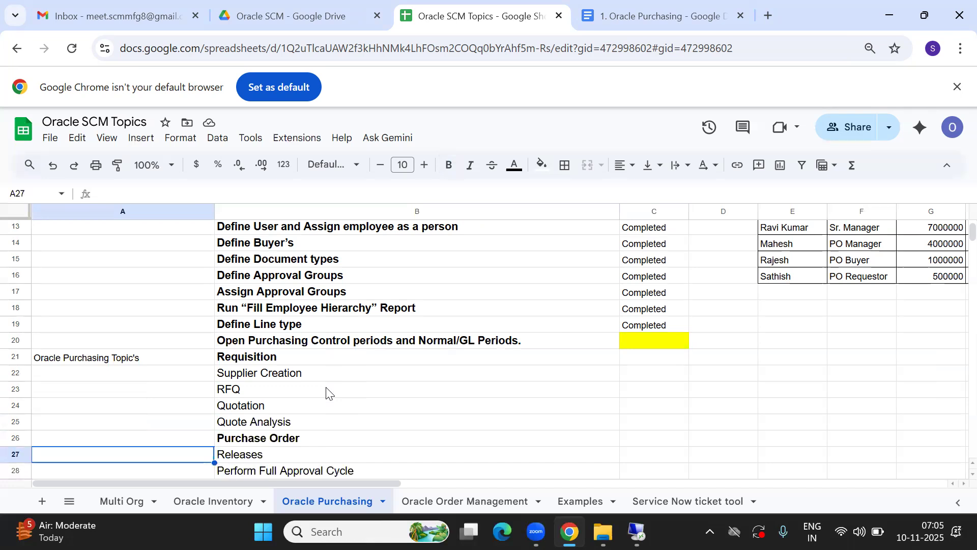
key("Up")
key("Up")
key("Up")
key("Up")
key("Up")
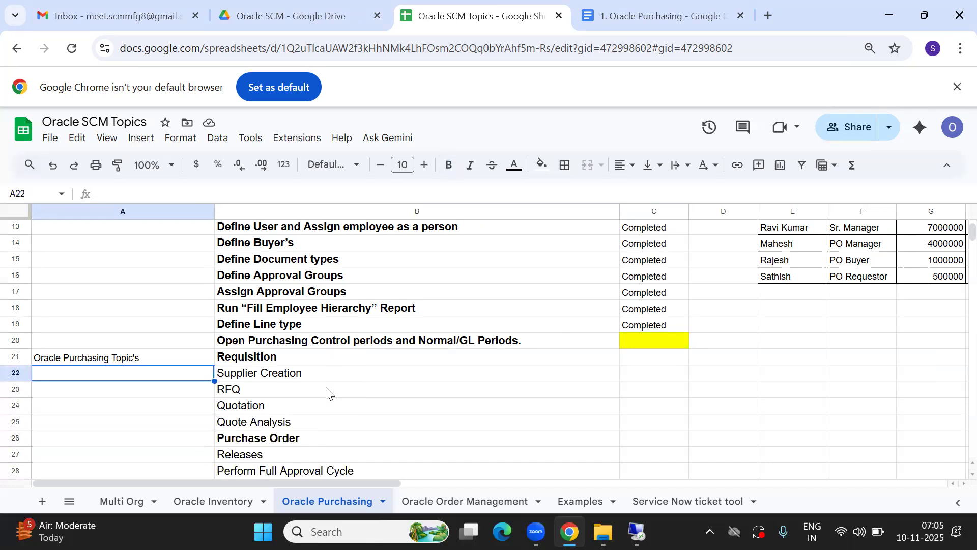
key("Up")
key("Right")
key("Down")
key("Up")
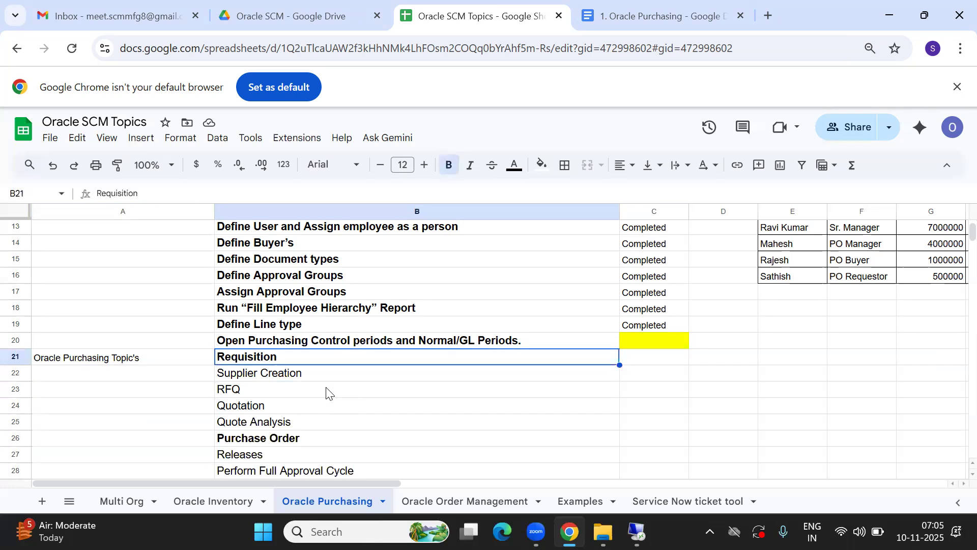
key("Down")
key("Down")
key("Down")
key("Down")
key("Down")
key("Down")
key("Down")
key("Down")
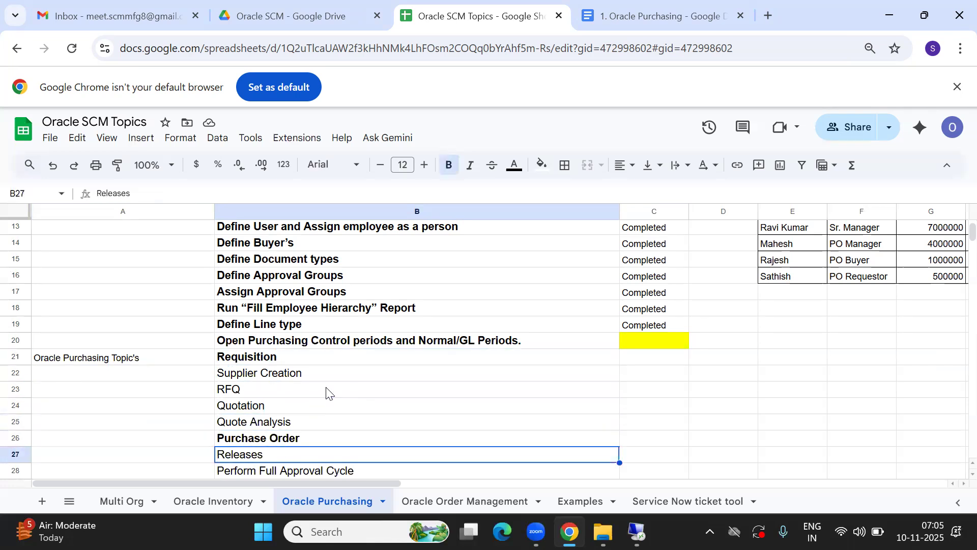
key("Down")
key("Down")
key("Up")
key("Up")
key("Up")
key("Up")
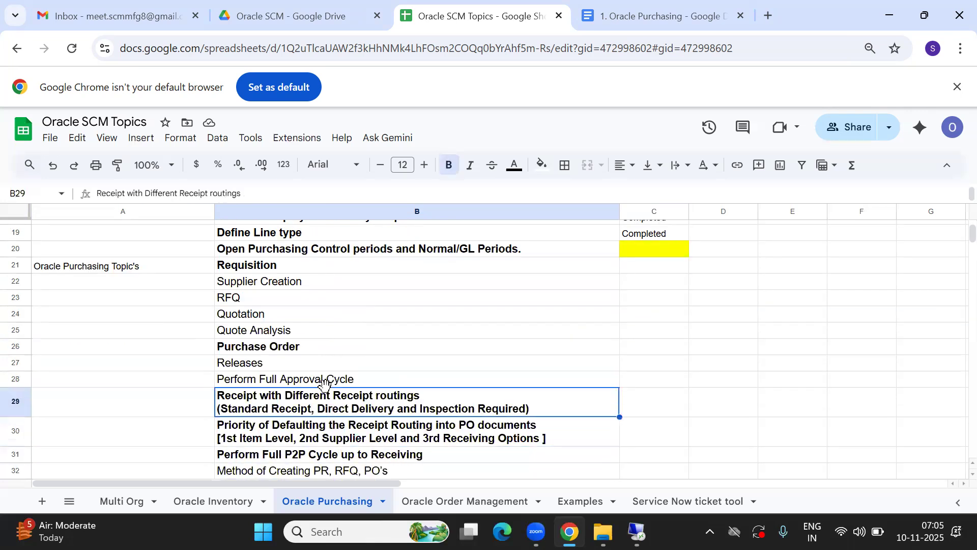
key("Up")
key("Up")
key("Up")
key("Up")
key("Up")
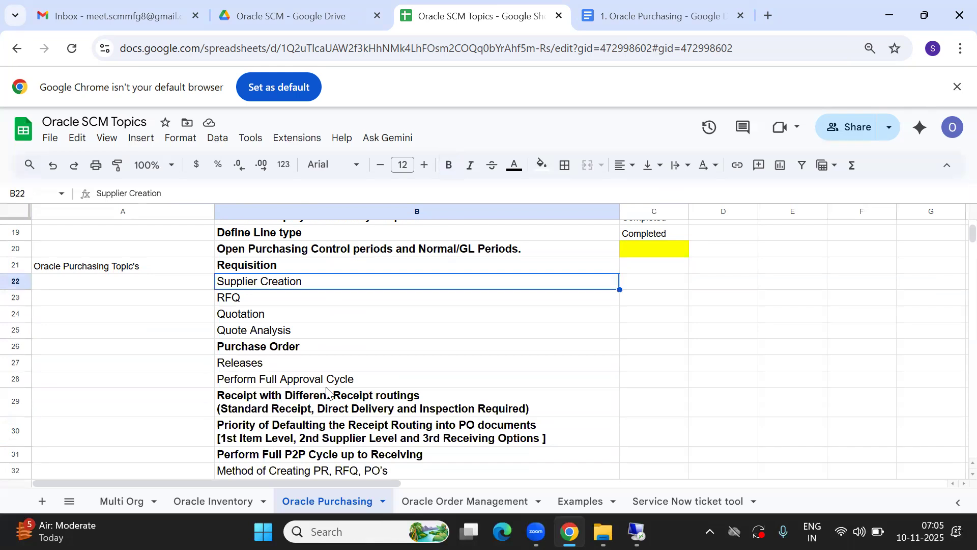
key("Up")
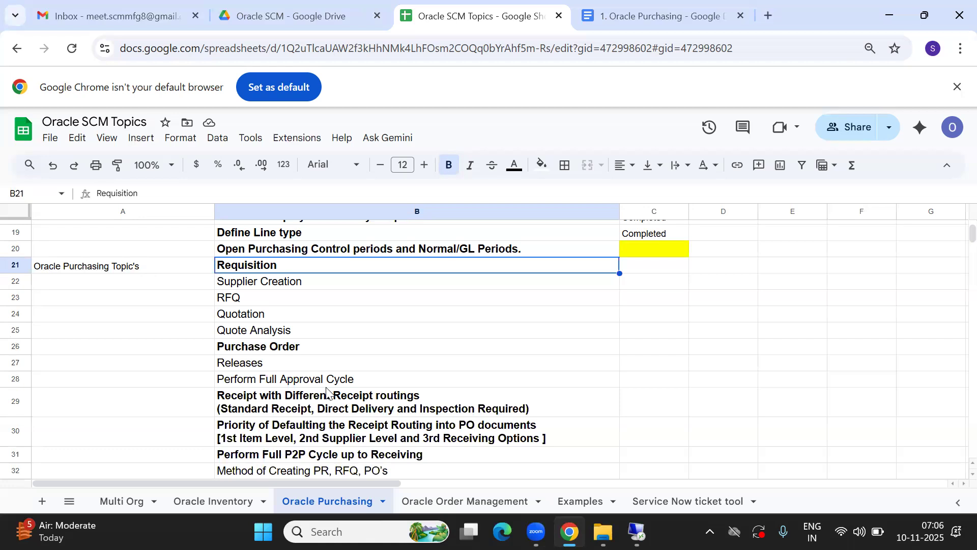
key("Right")
key("Left")
key("Right")
key("Left")
key("Right")
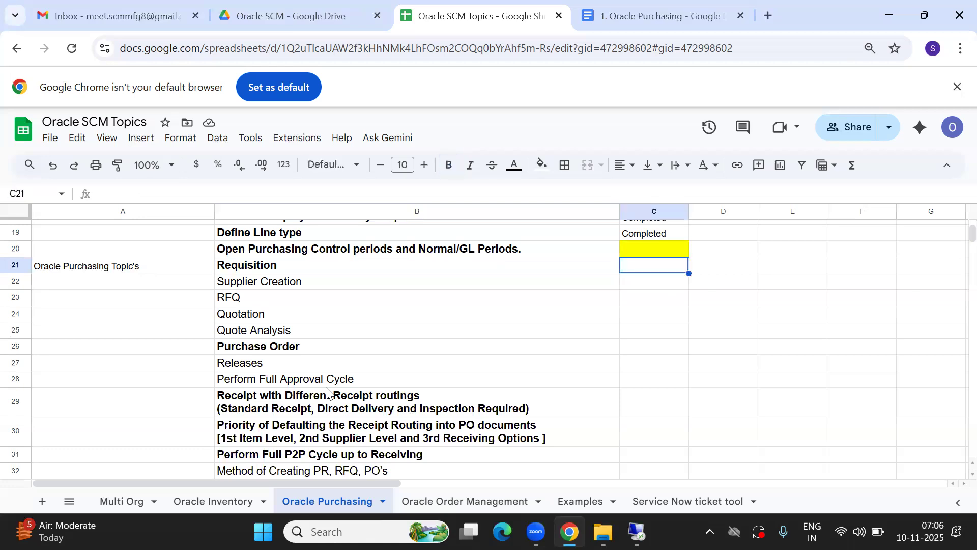
- Collapse Requisitions in the Oracle Navigator, then return to the spreadsheet's Requisition row
left_click(636, 533)
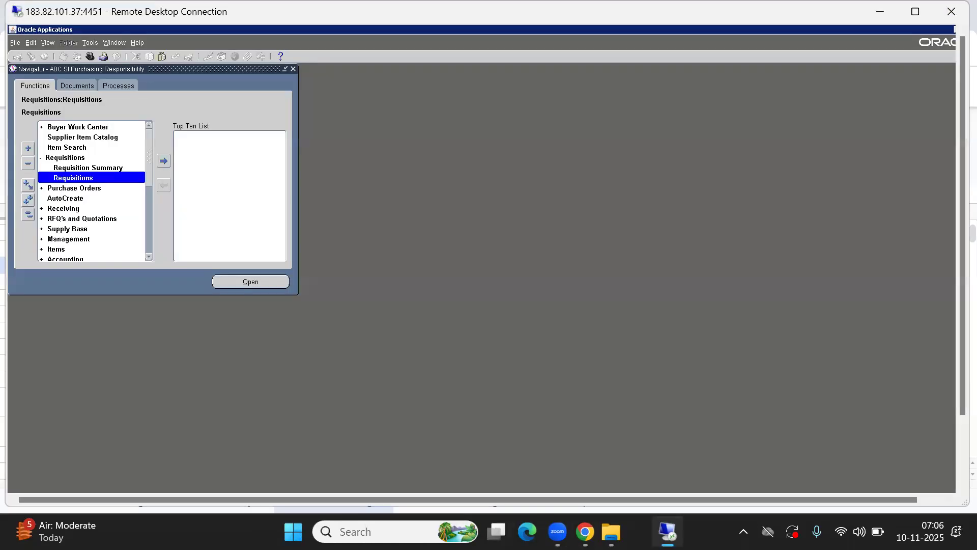
left_click(28, 214)
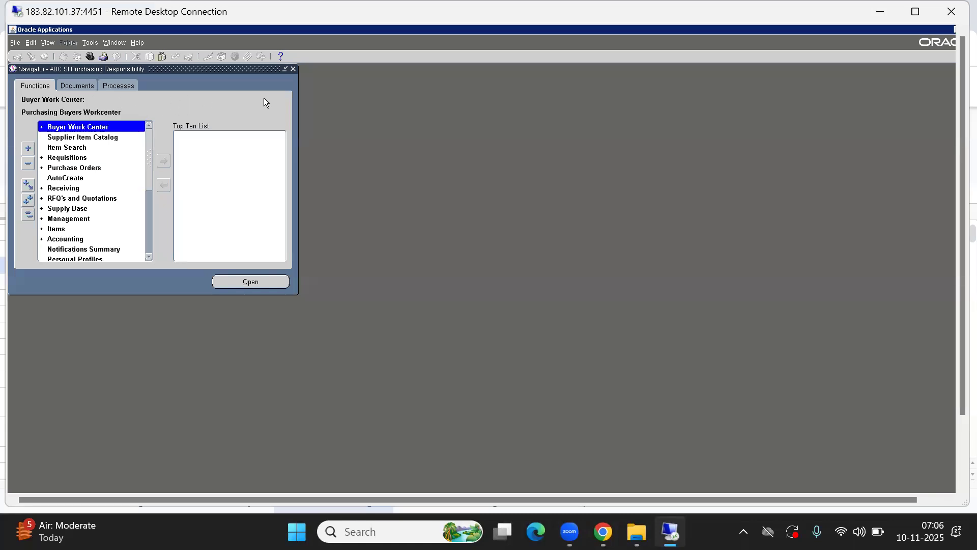
key("alt+Tab")
key("Right")
key("Right")
key("Left")
key("Left")
key("Left")
key("Right")
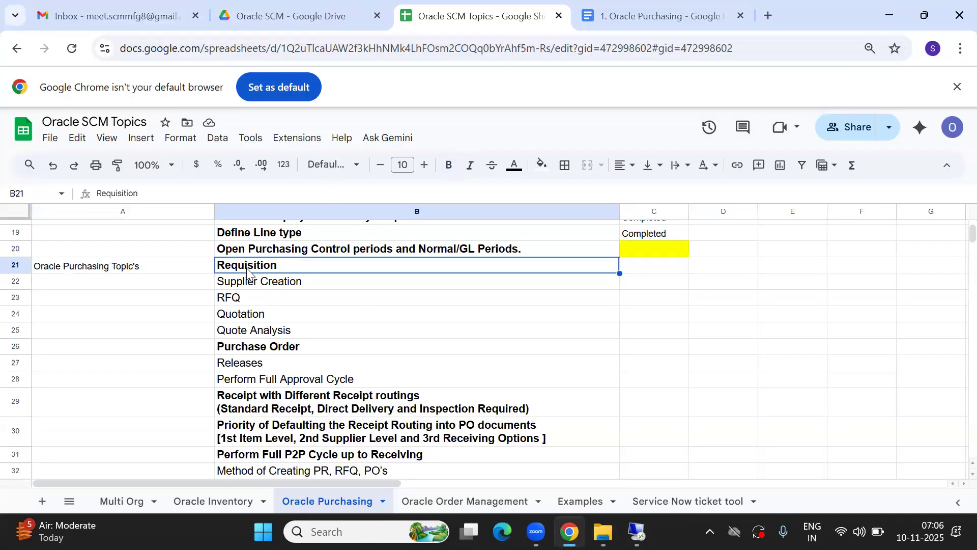
key("Right")
key("Right")
key("Left")
key("Left")
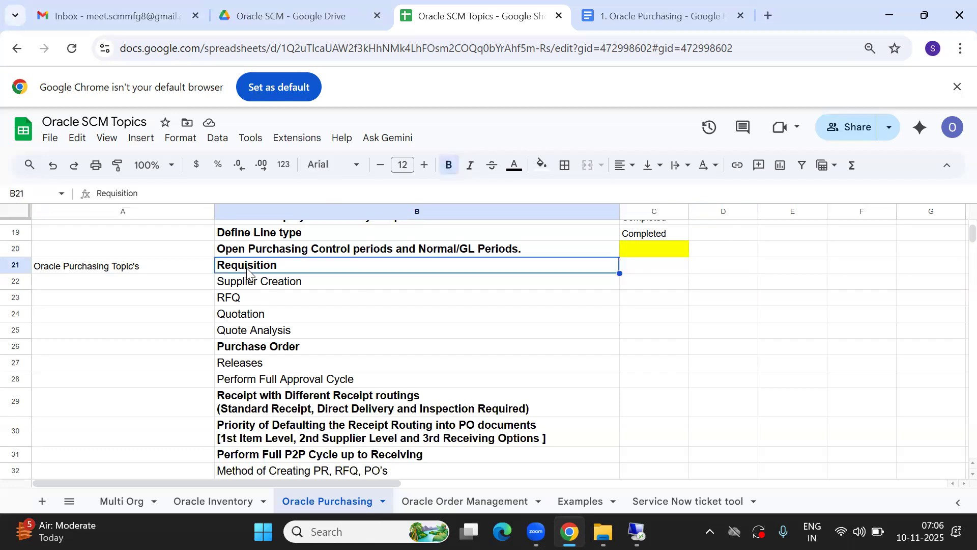
key("Right")
key("Left")
key("Right")
key("Left")
key("Right")
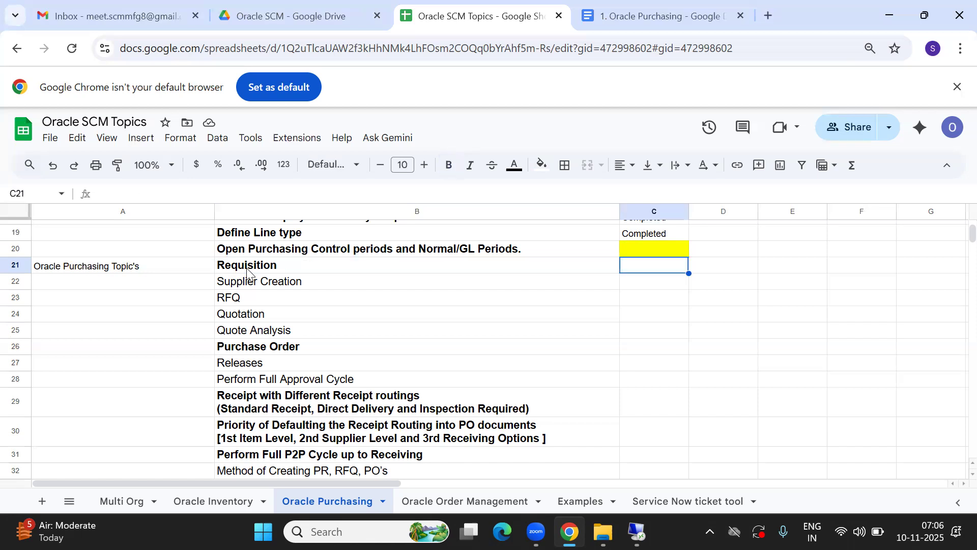
key("Left")
key("Right")
key("Left")
key("Right")
key("Left")
key("Right")
key("Left")
key("Right")
key("Left")
key("Right")
key("Left")
key("Right")
key("Left")
key("Right")
key("Left")
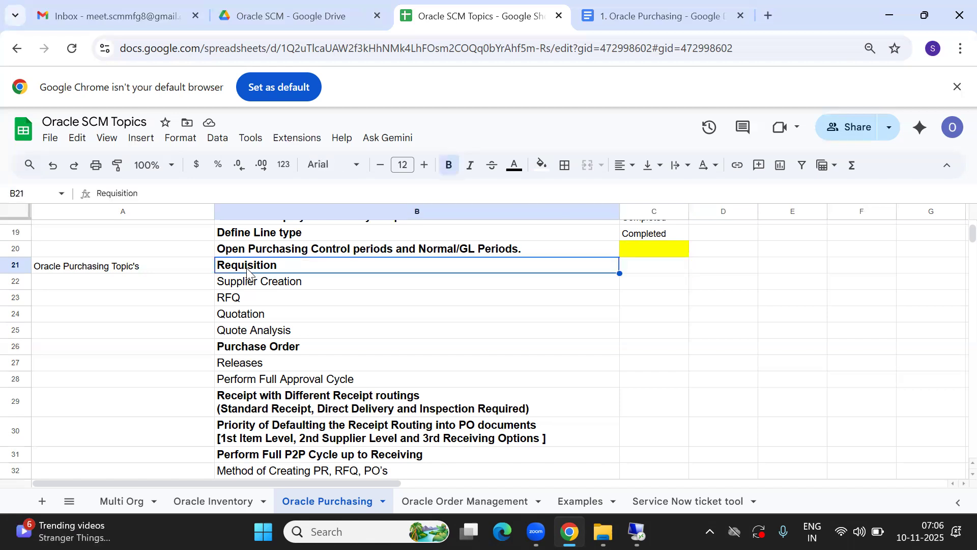
key("Right")
key("Left")
key("Up")
key("Down")
key("Down")
key("Up")
key("Right")
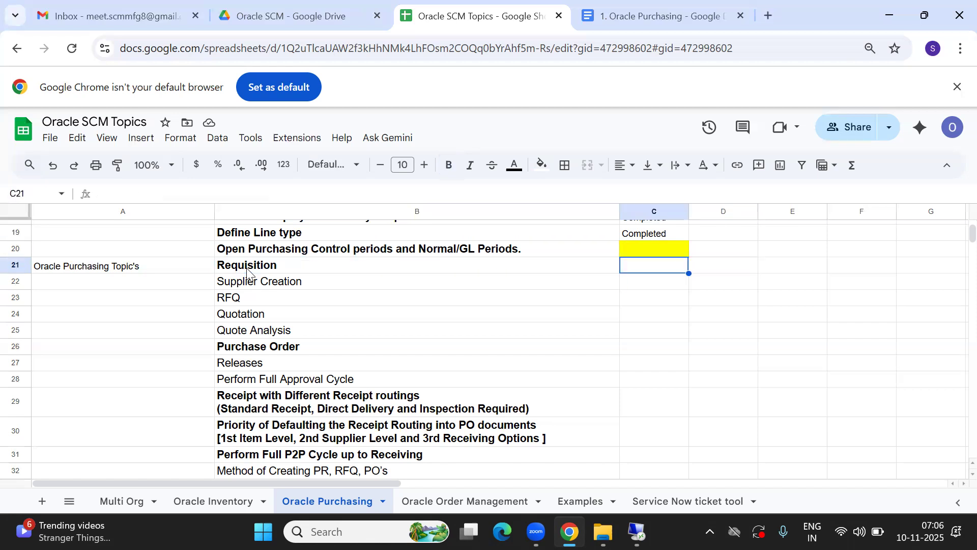
key("Left")
key("Left")
key("Right")
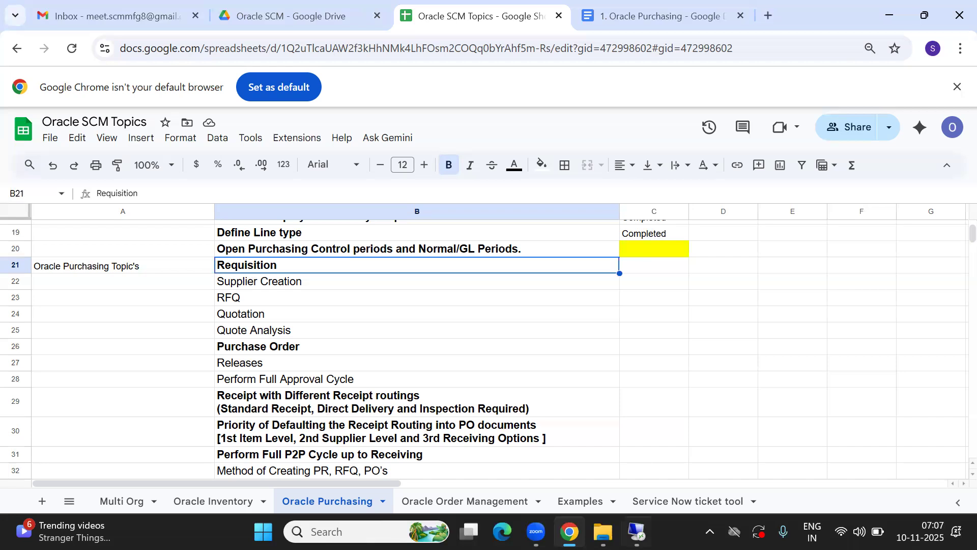
key("alt+Tab")
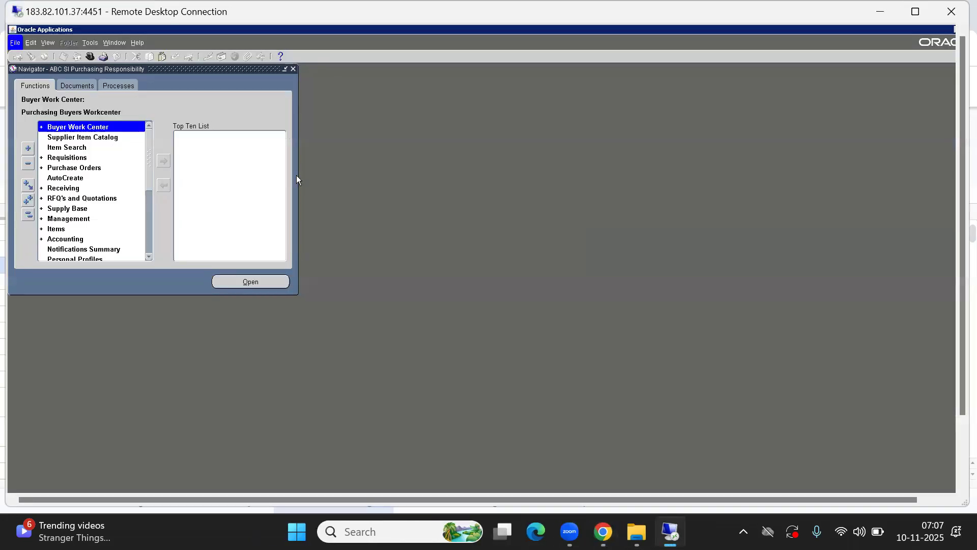
- Exit the Oracle Applications Forms session
key("alt+f")
key("x")
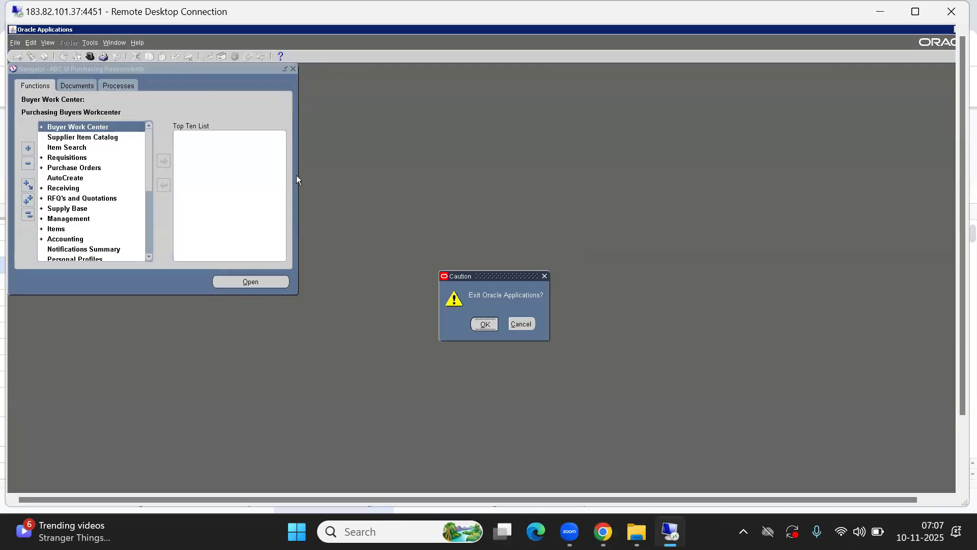
key("Return")
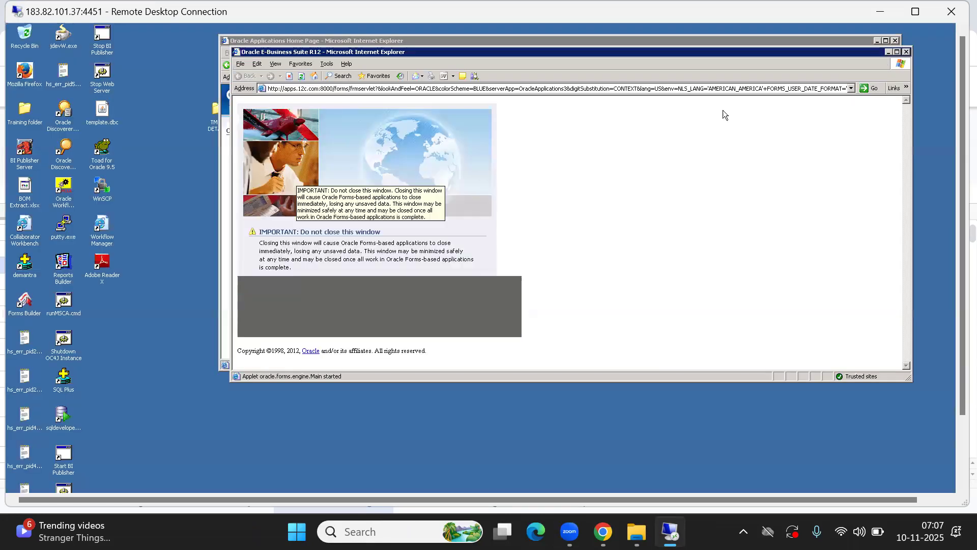
- Close the launcher, maximize the E-Business Suite Home Page, and switch to the Oracle SCM Topics spreadsheet
left_click(907, 51)
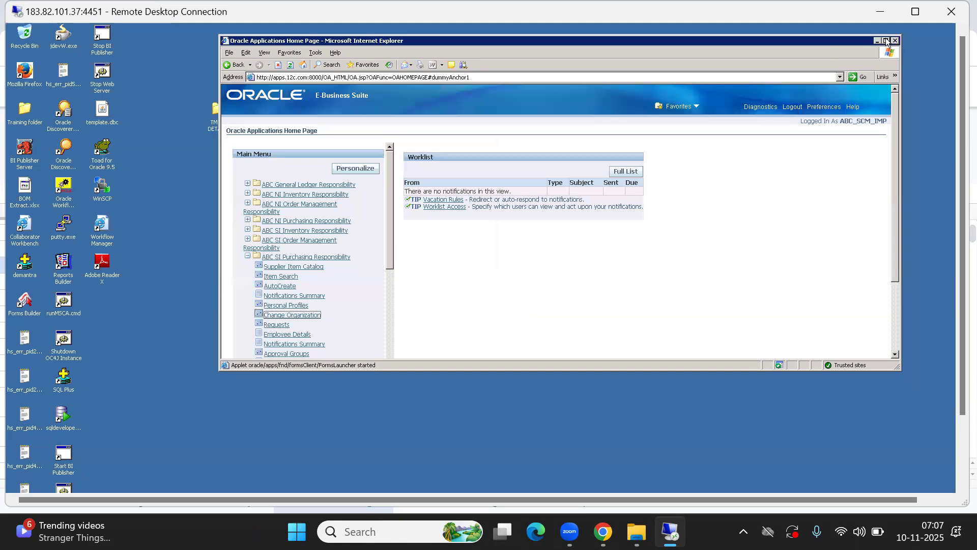
left_click(886, 40)
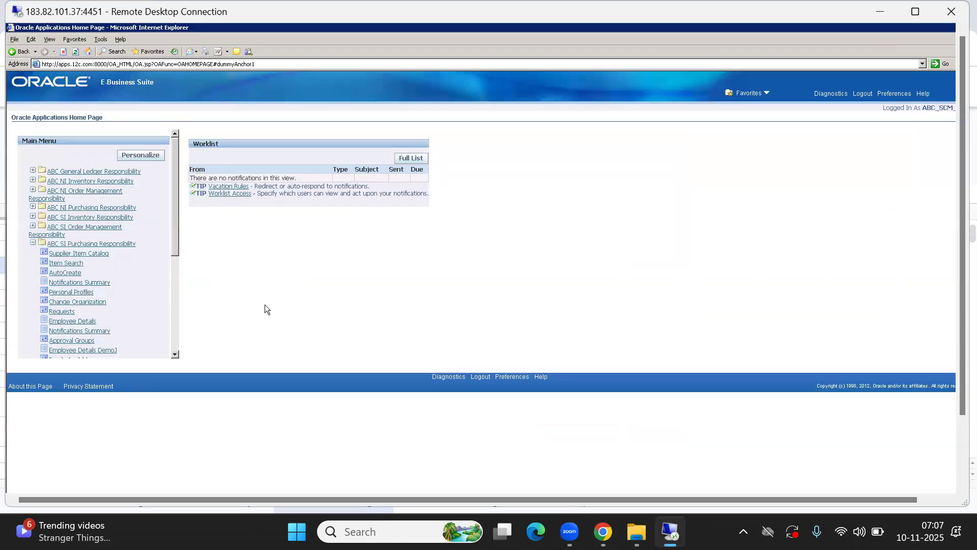
mouse_move(603, 531)
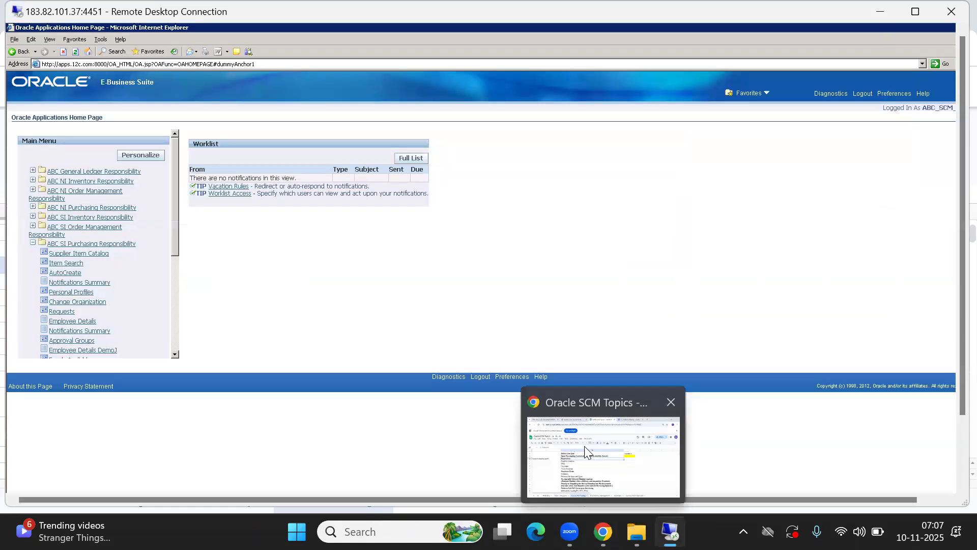
left_click(584, 447)
- Review the PO Manager and PO Buyer rows of the approval hierarchy table
left_click(498, 331)
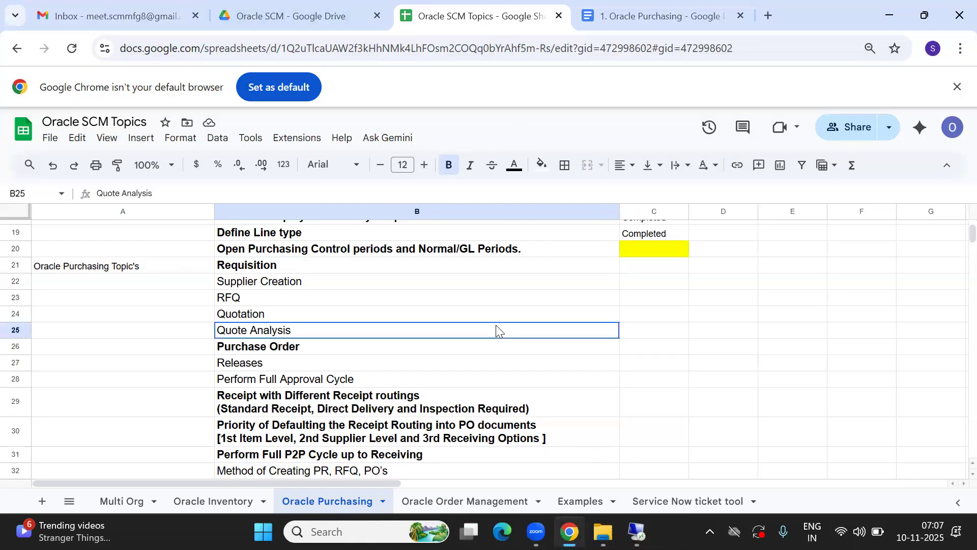
key("Right")
key("Right")
key("Right")
key("Right")
key("Up")
key("Up")
key("Up")
key("Up")
key("Up")
key("Up")
key("Up")
key("Up")
key("Up")
key("Up")
key("Up")
key("Up")
key("Up")
key("Up")
key("Up")
key("Up")
key("Up")
key("Up")
key("Up")
key("Up")
key("Up")
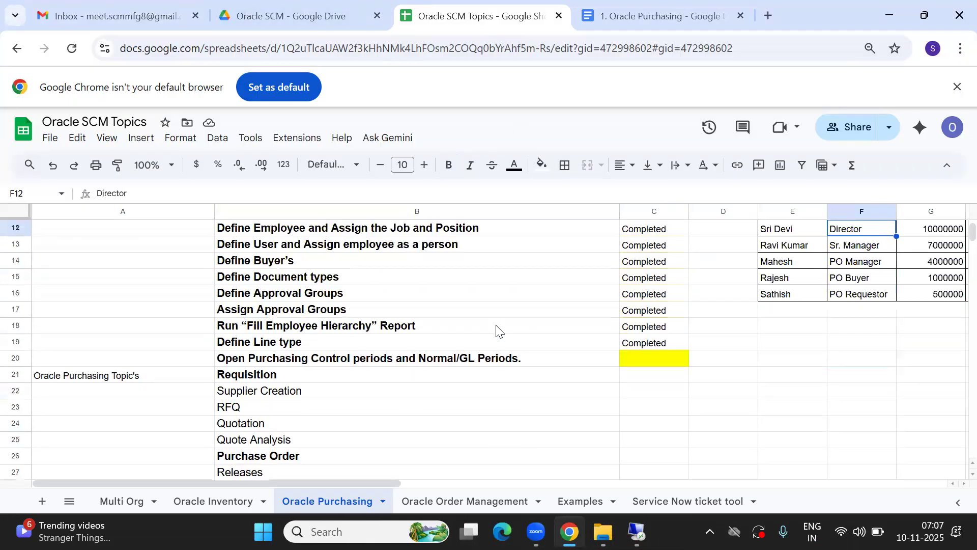
left_click(781, 419)
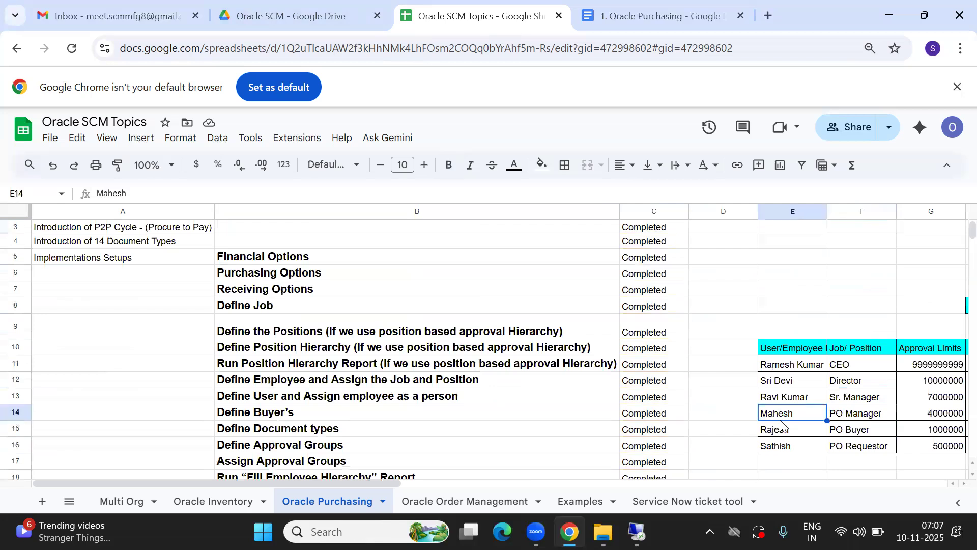
key("Right")
key("Right")
key("Right")
key("Right")
key("Left")
key("Left")
key("Left")
key("Left")
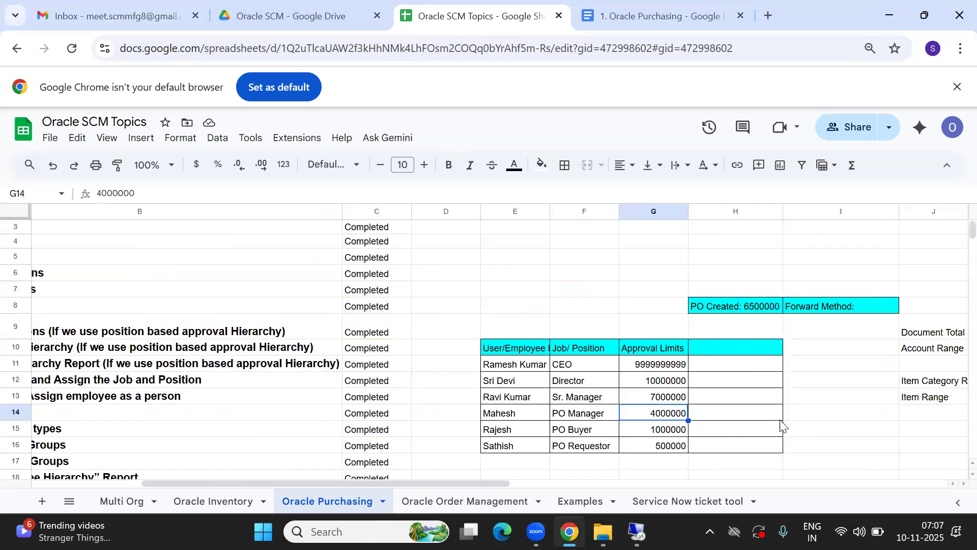
key("Left")
- Check the PO Requestor's position and approval limit, then return to Oracle E-Business Suite
key("Right")
key("Down")
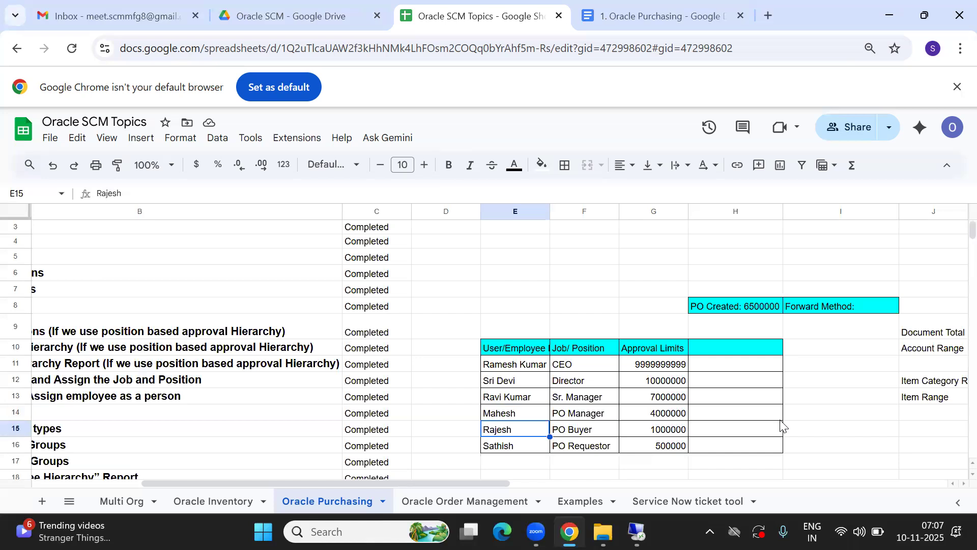
key("Down")
key("Up")
key("Right")
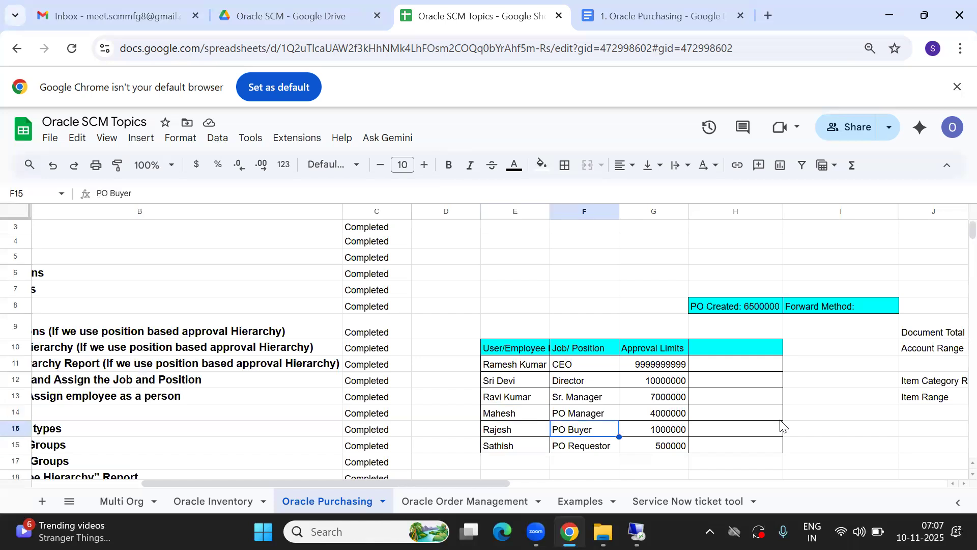
key("Down")
key("Left")
key("Right")
key("Right")
key("Left")
key("Left")
key("Left")
key("Right")
key("Left")
key("Right")
key("Left")
key("Right")
key("Right")
key("Right")
key("Right")
key("Left")
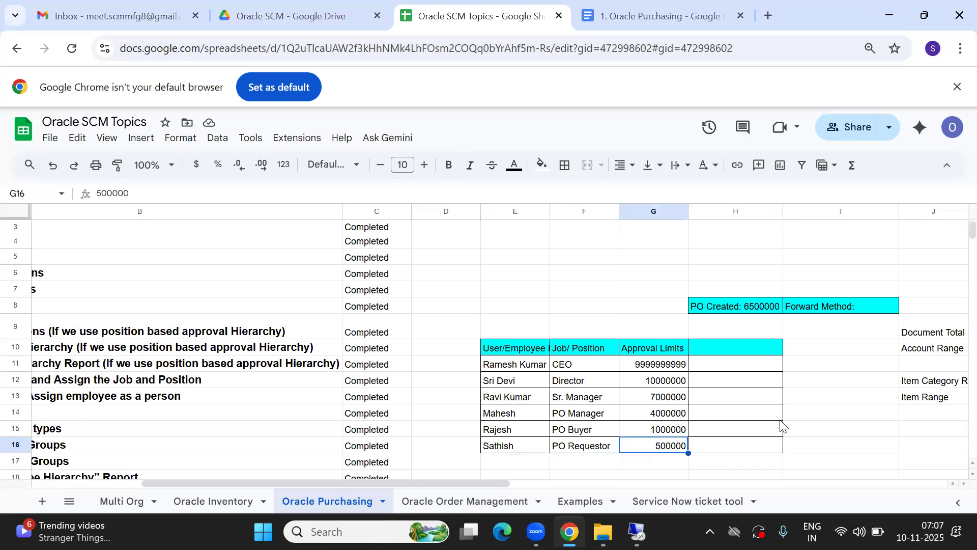
key("Left")
key("Left")
key("Left")
key("Left")
key("Left")
key("Left")
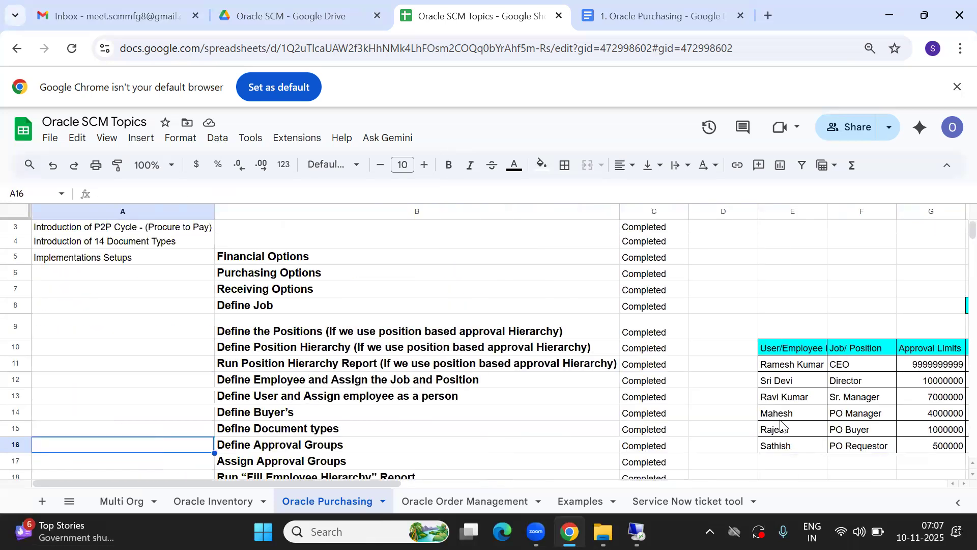
key("Right")
key("Right")
key("Right")
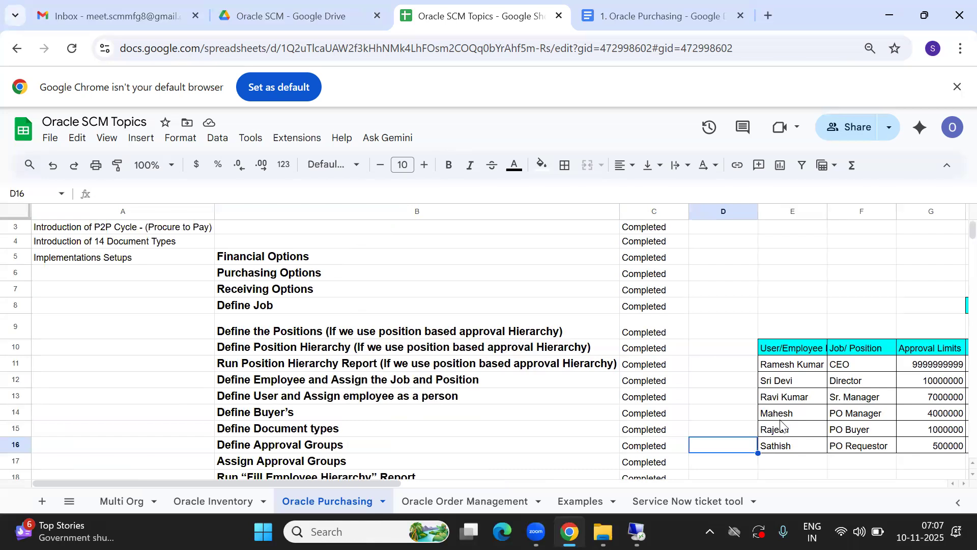
left_click(796, 451)
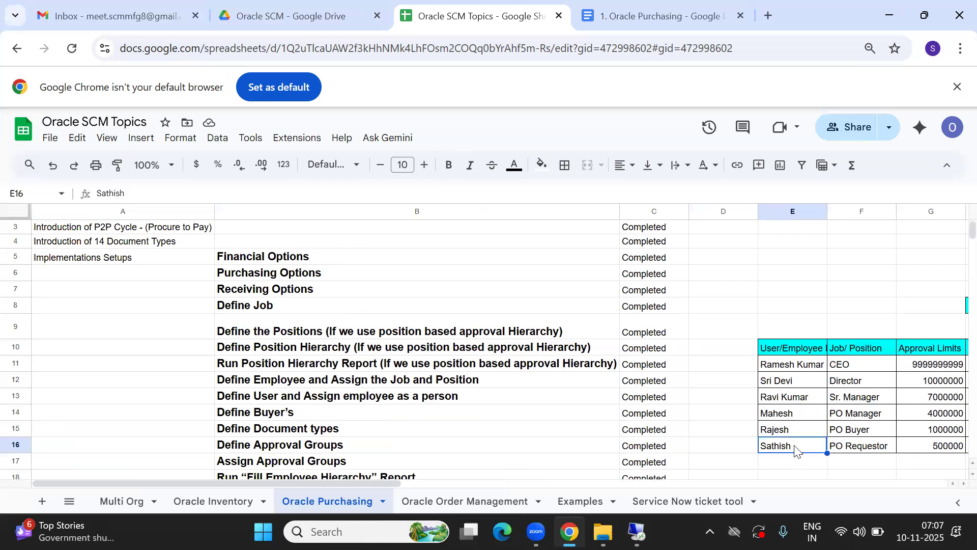
mouse_move(638, 532)
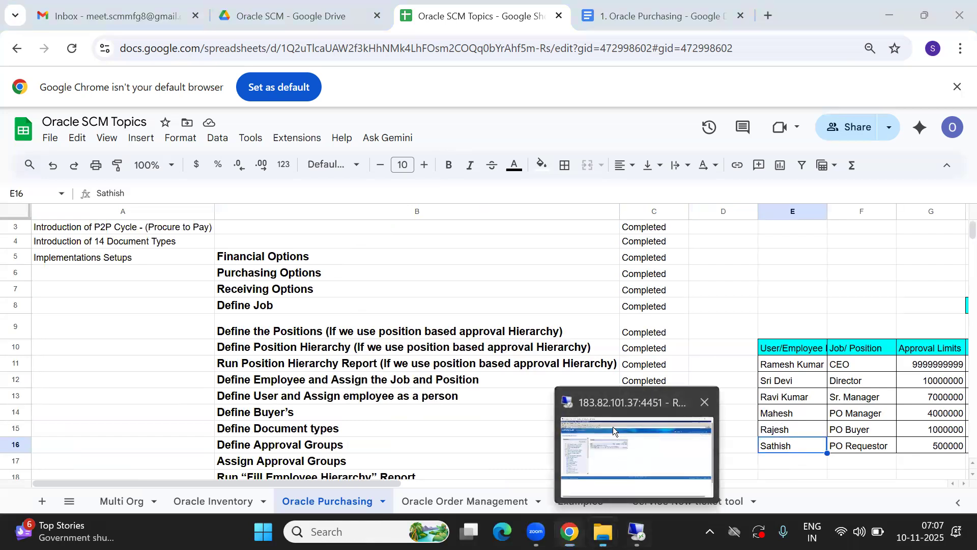
left_click(613, 427)
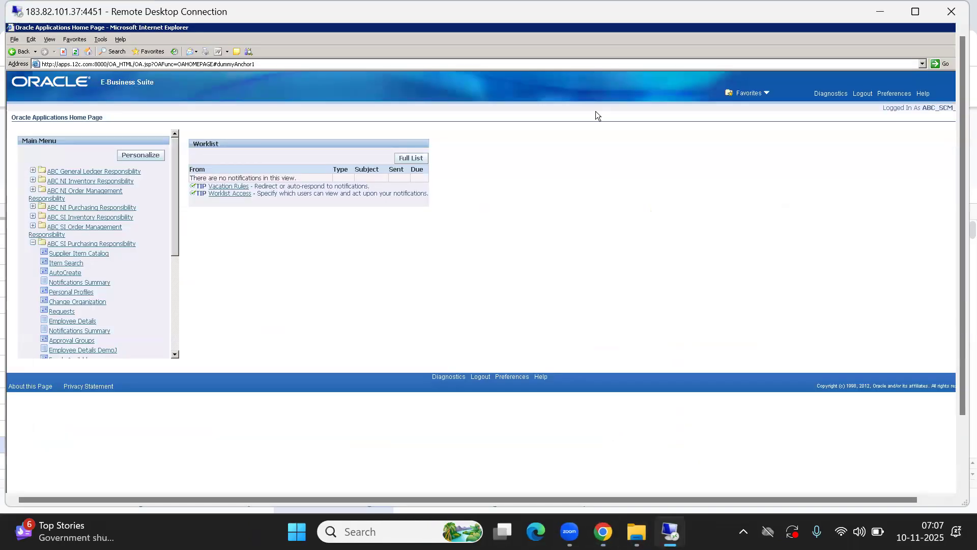
- Log out and sign in with the requestor's user name and password
left_click(861, 95)
left_click(350, 136)
type("asc_sa")
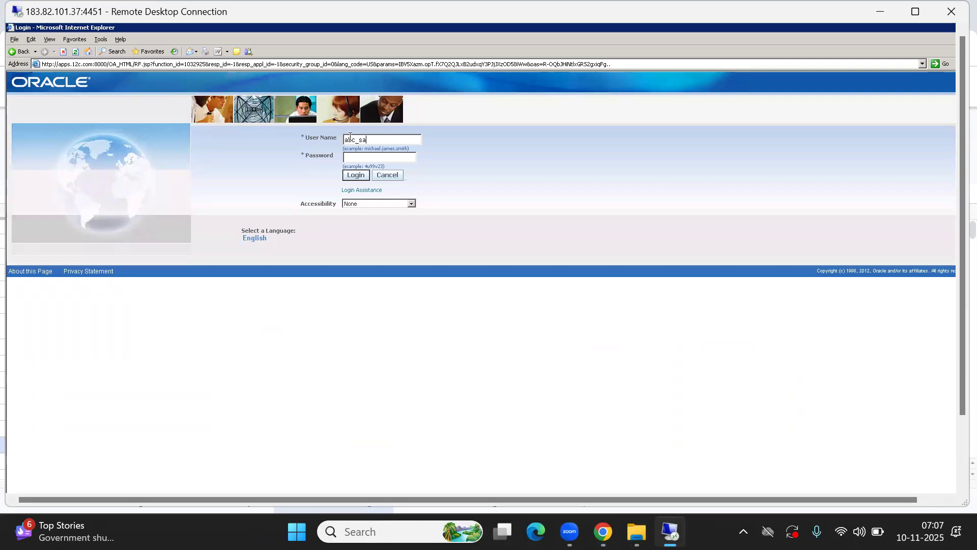
type("thish********")
key("Return")
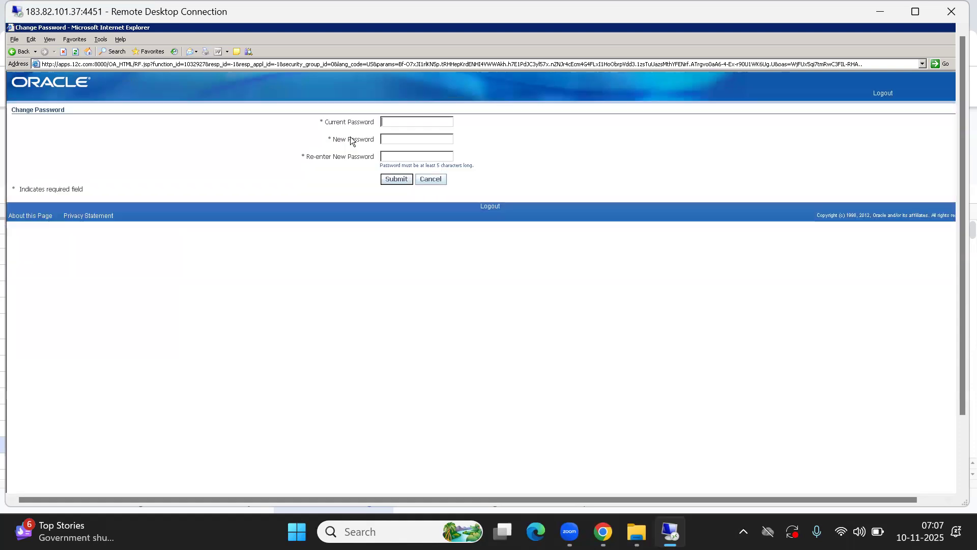
- Submit a new password and expand the ABC SI Purchasing Responsibility menu
type("****")
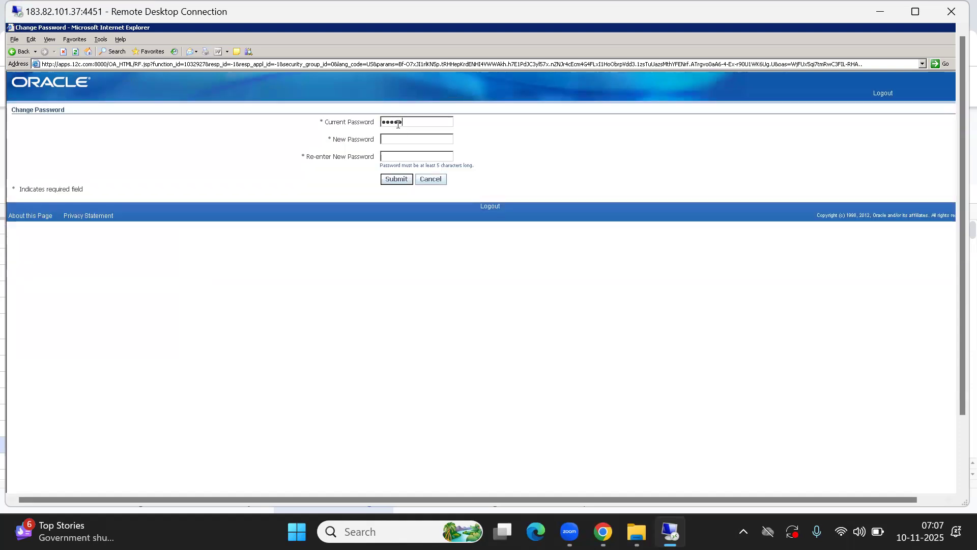
type("******")
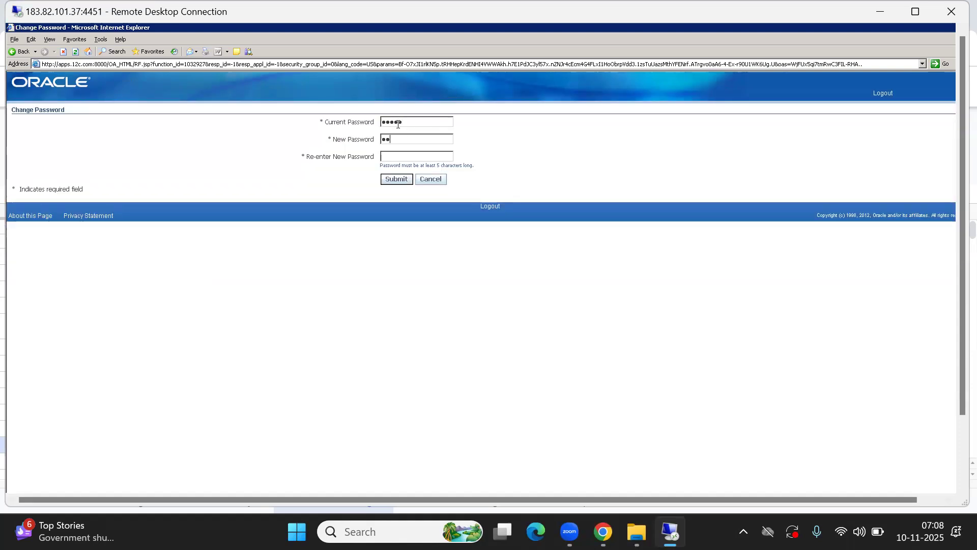
type("********")
key("Tab")
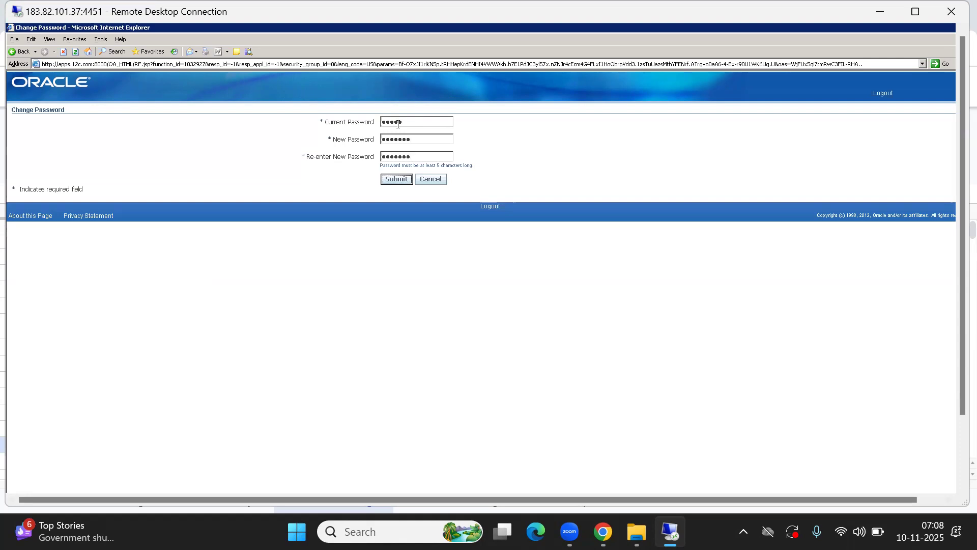
key("Return")
left_click(96, 170)
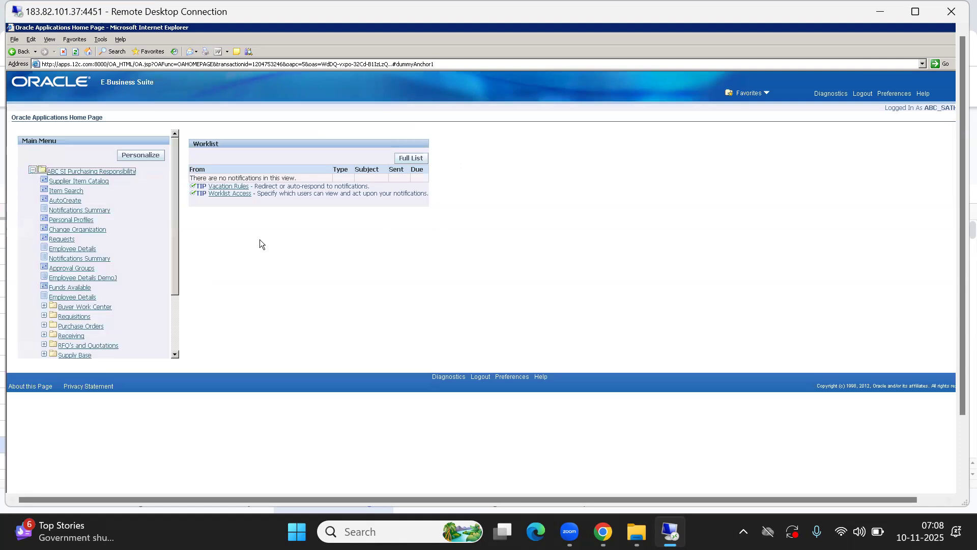
- Open Change Organization under ABC SI Purchasing Responsibility and cancel it to reach the Navigator
left_click(72, 297)
left_click(137, 281)
left_click(83, 231)
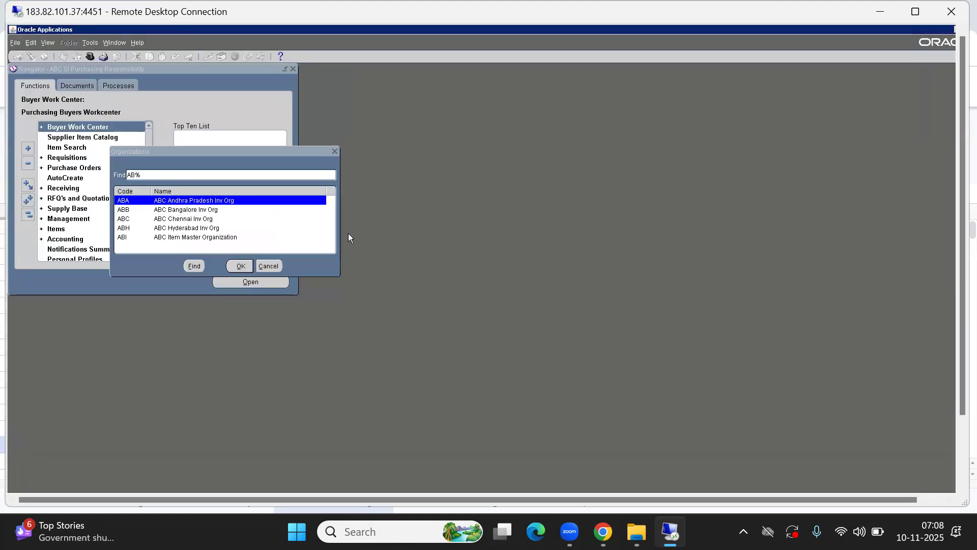
left_click(268, 266)
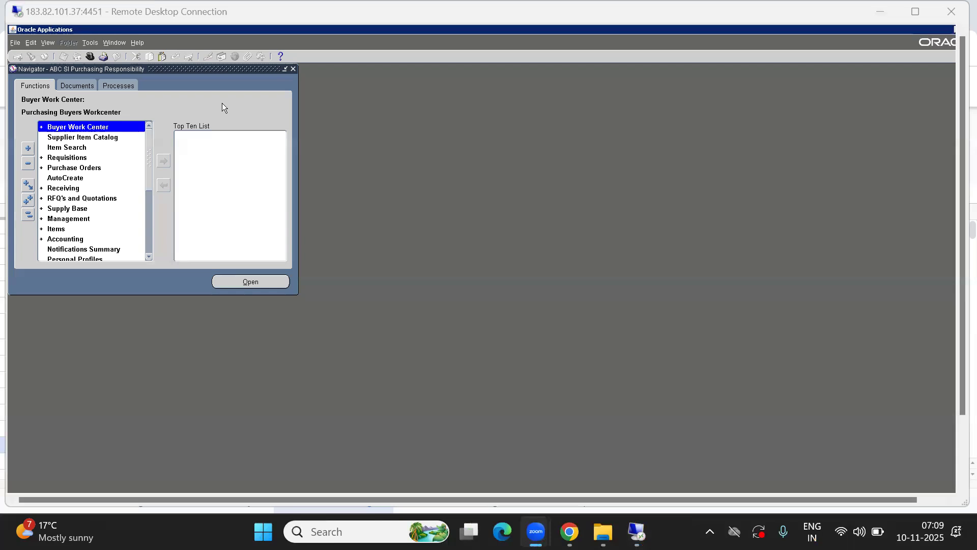
left_click(208, 113)
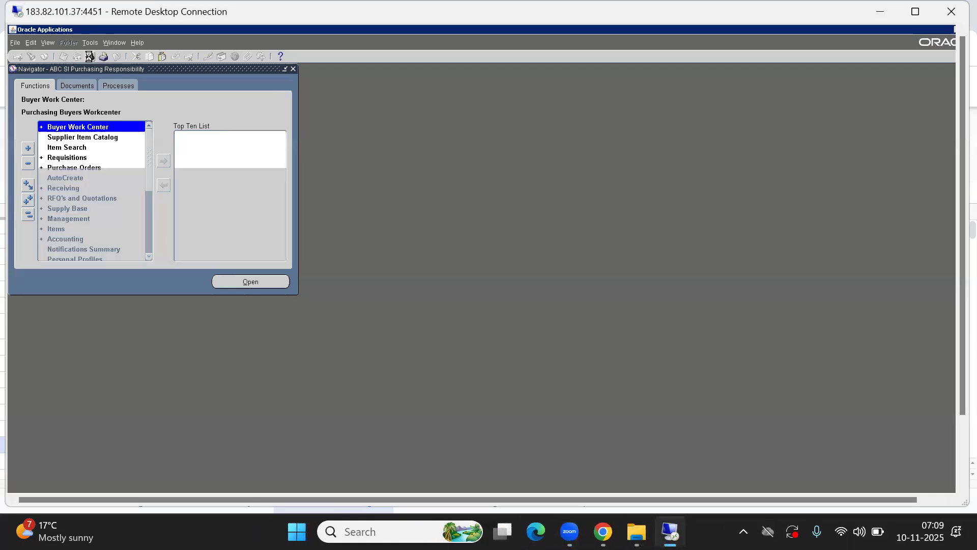
- Exit Oracle Applications from the Purchasing Navigator
key("Down")
type("s")
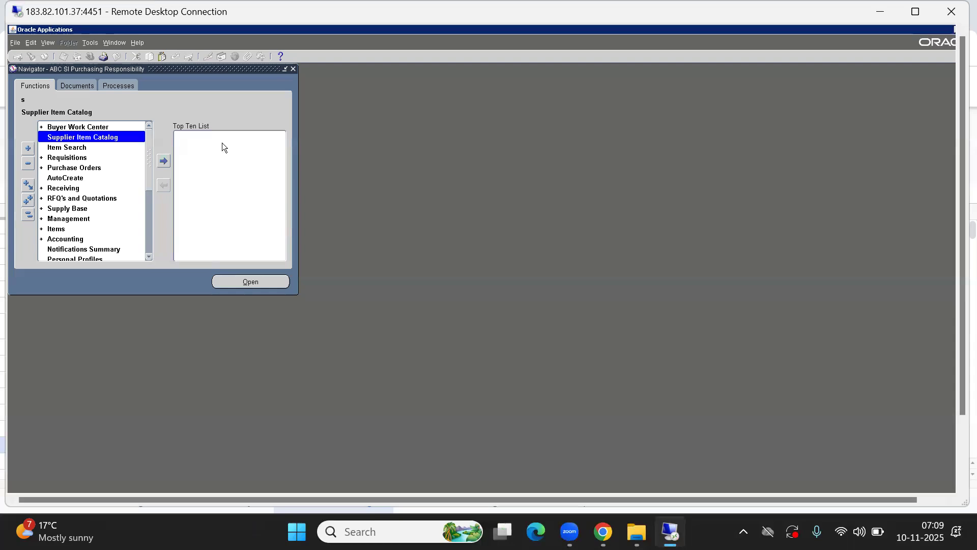
key("alt+f")
key("x")
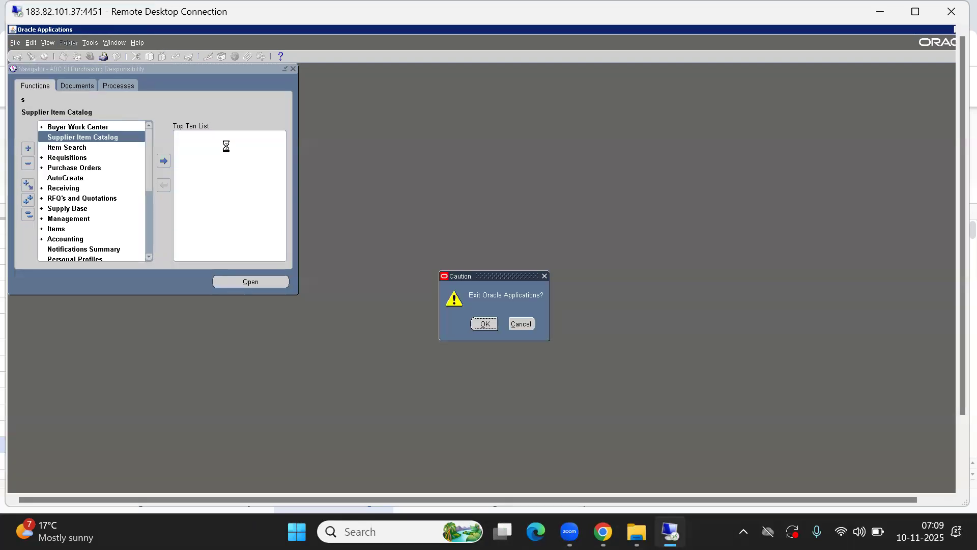
key("Return")
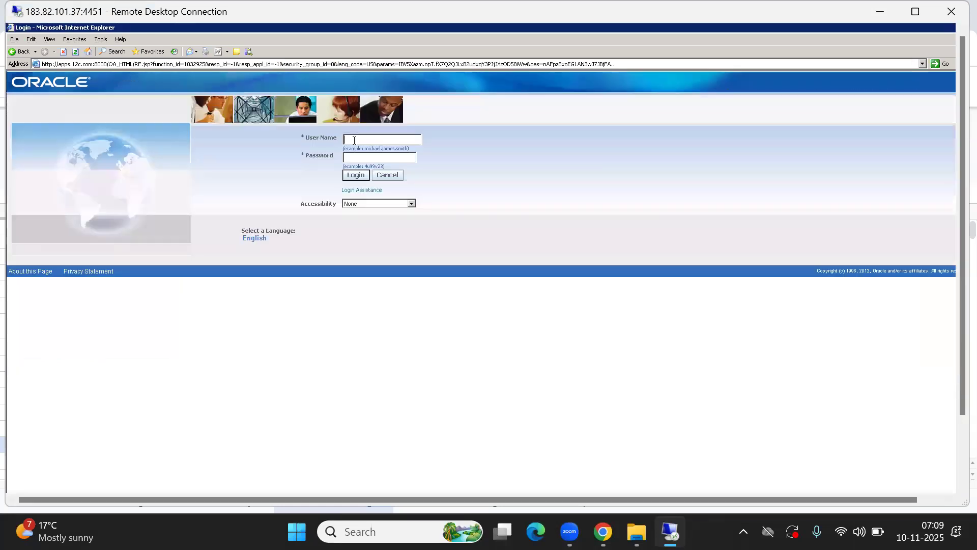
- Sign in as the implementation user and reopen the ABC SI Purchasing Navigator without an organization
type("abc_scm_imp")
key("Tab")
type("*******")
key("Tab")
key("Return")
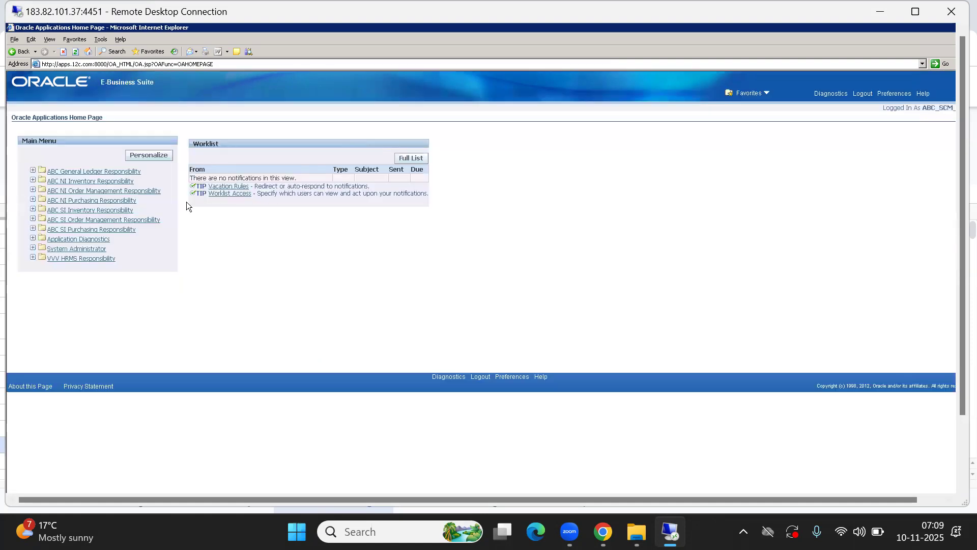
left_click(74, 229)
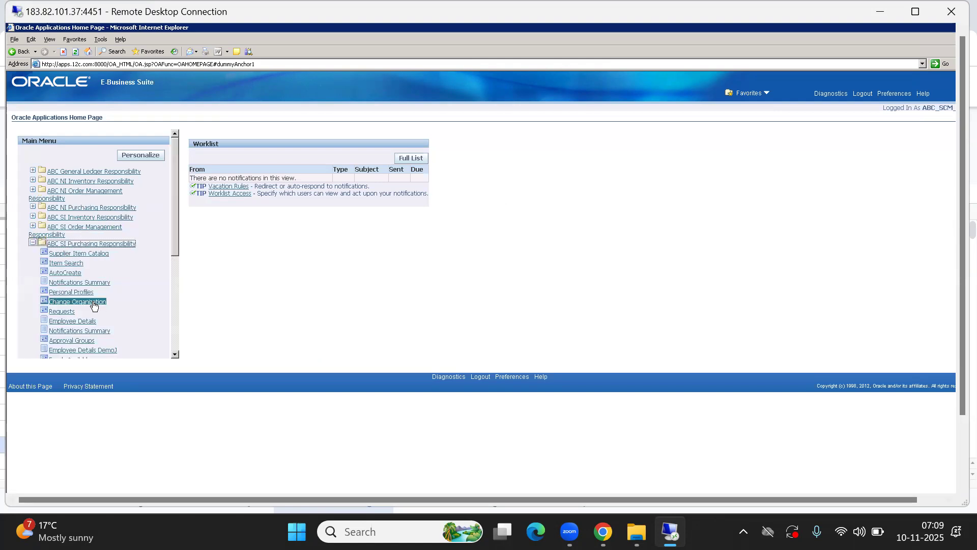
left_click(78, 301)
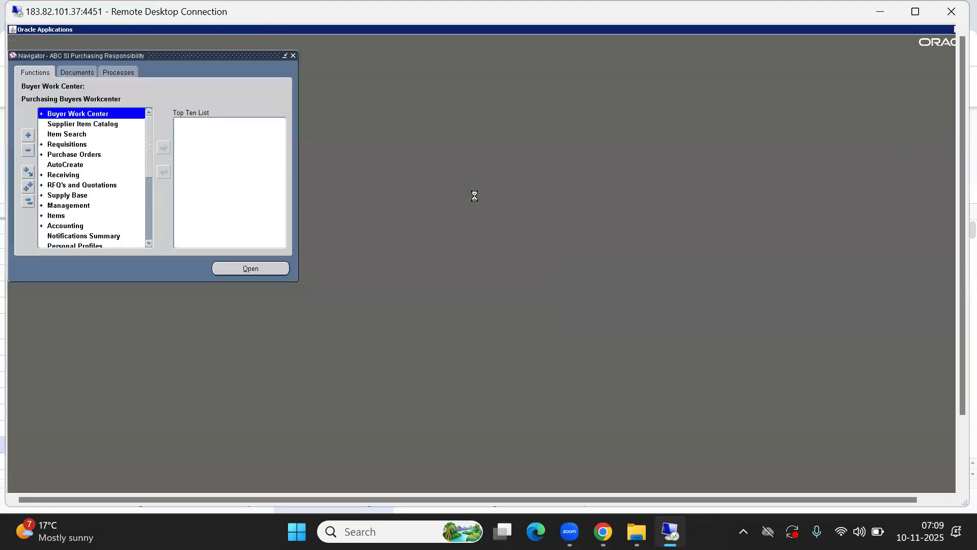
left_click(278, 266)
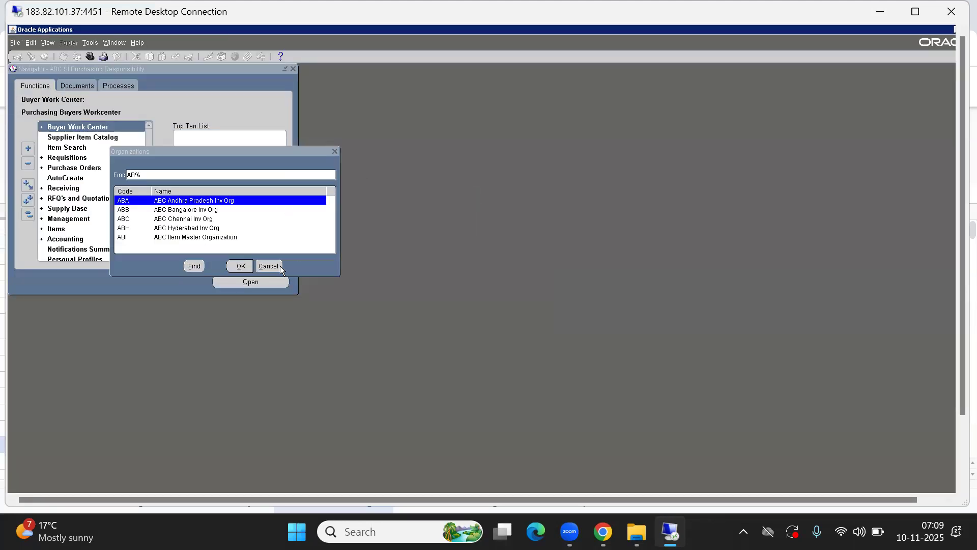
- Switch to System Administrator and open Security > Responsibility > Define
left_click(90, 56)
key("s")
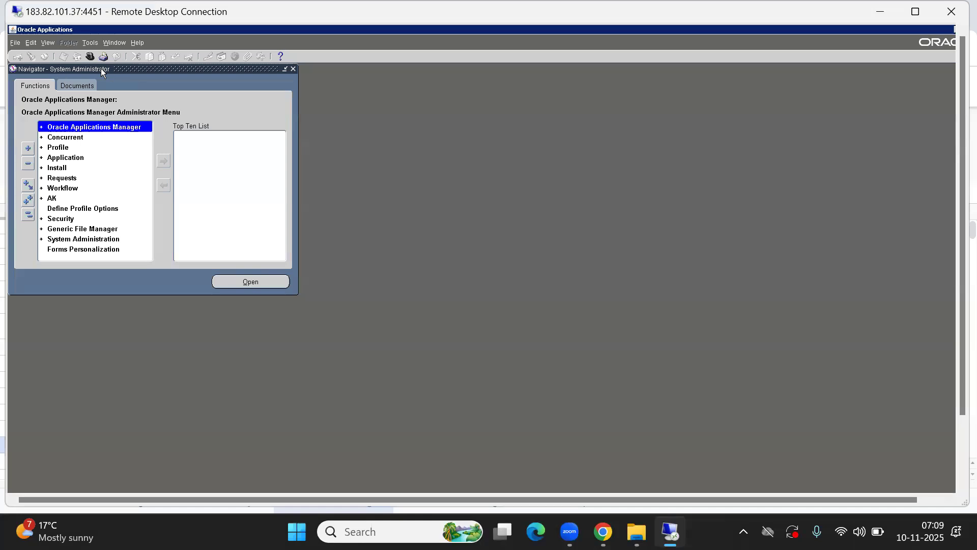
key("s")
key("Return")
key("r")
key("Return")
key("Return")
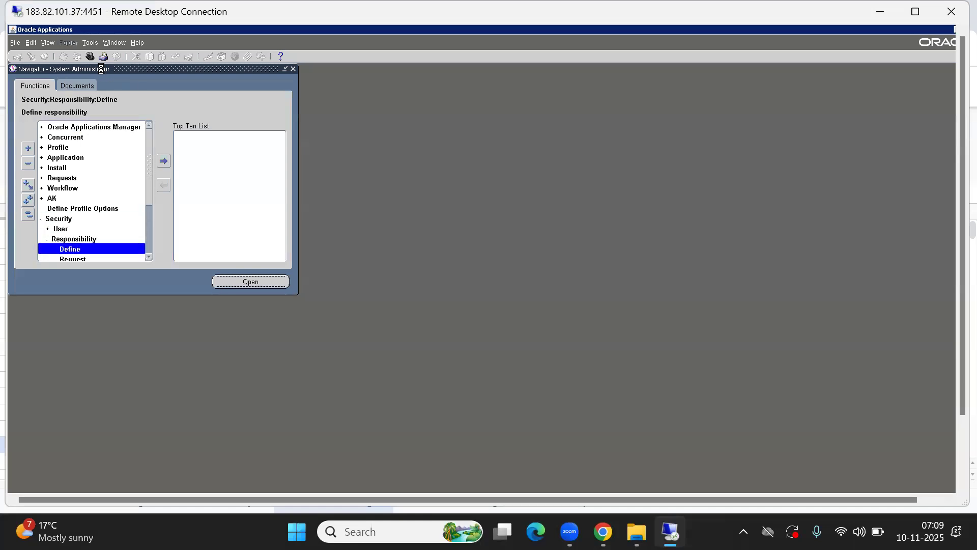
key("F11")
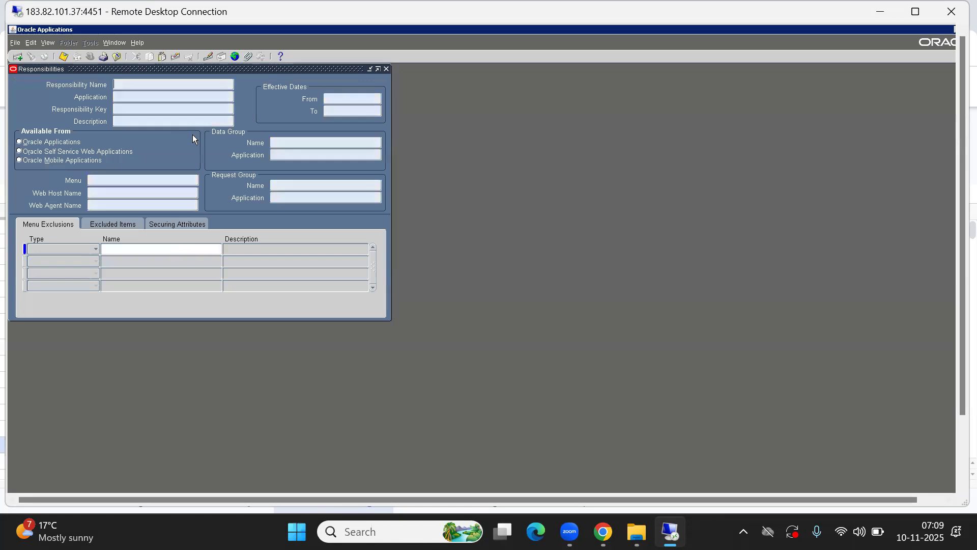
- Query responsibility 'ABC SI P%' and copy its All Reports request group name
type("ABC SI P")
type("%")
key("ctrl+F11")
left_click(285, 184)
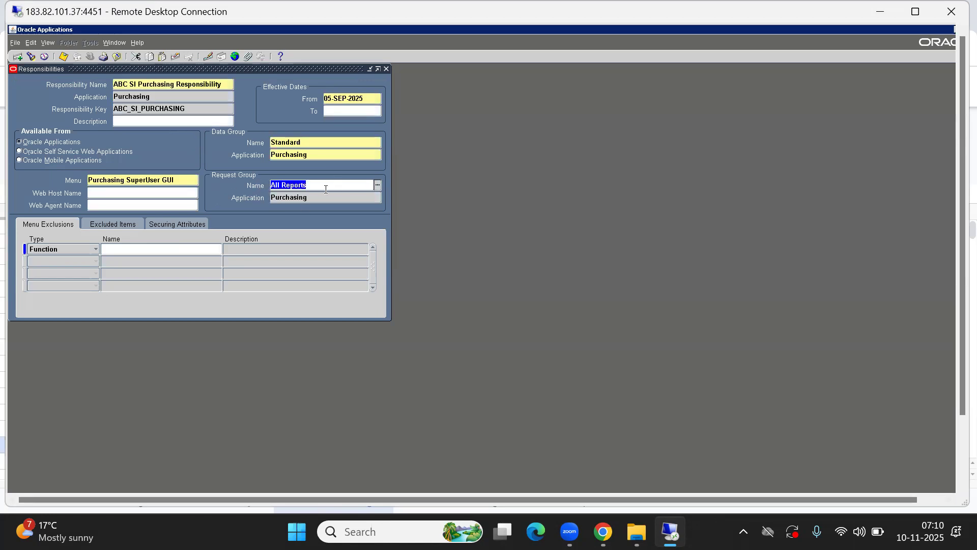
left_click(325, 190)
left_click_drag(326, 190, 148, 205)
- Open Security > Responsibility > Request from the Navigator
left_click_drag(175, 68, 442, 148)
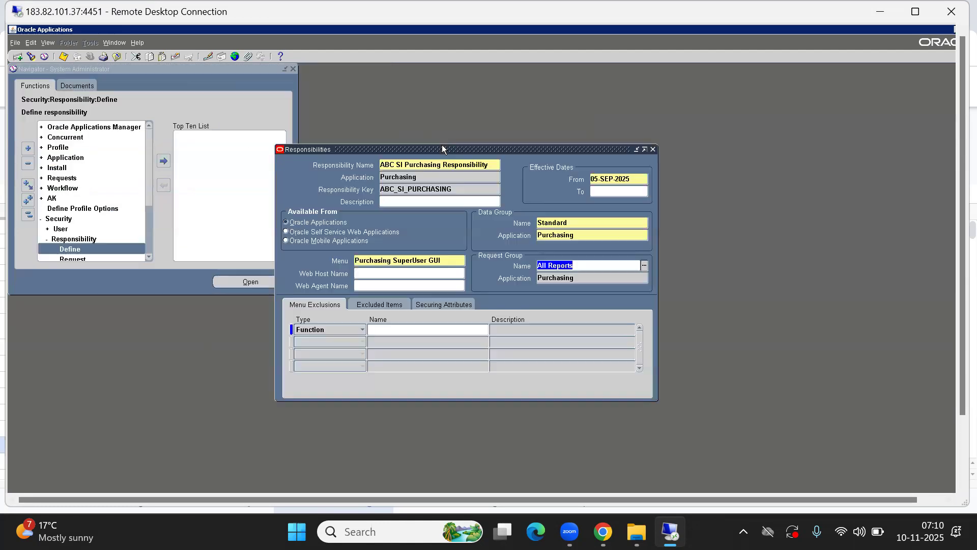
left_click(171, 110)
left_click(148, 256)
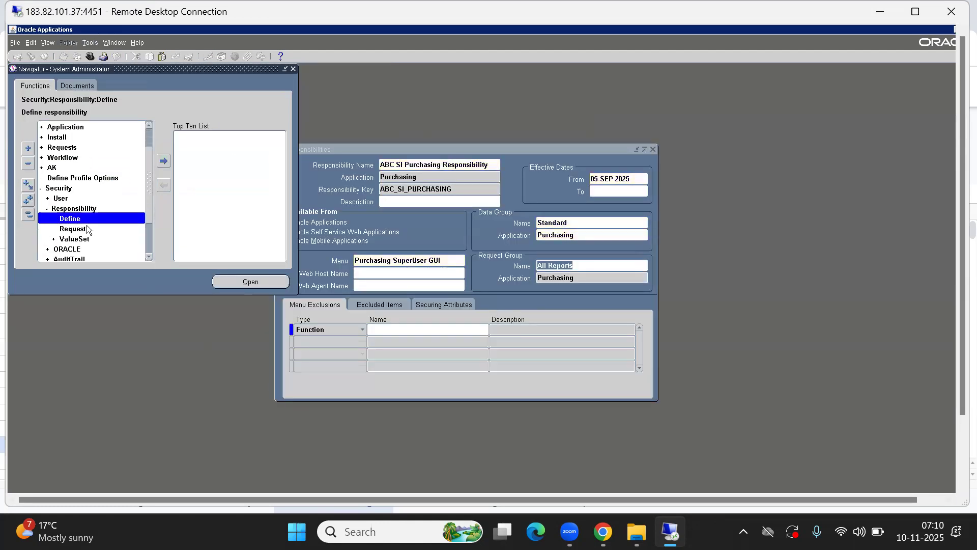
double_click(73, 230)
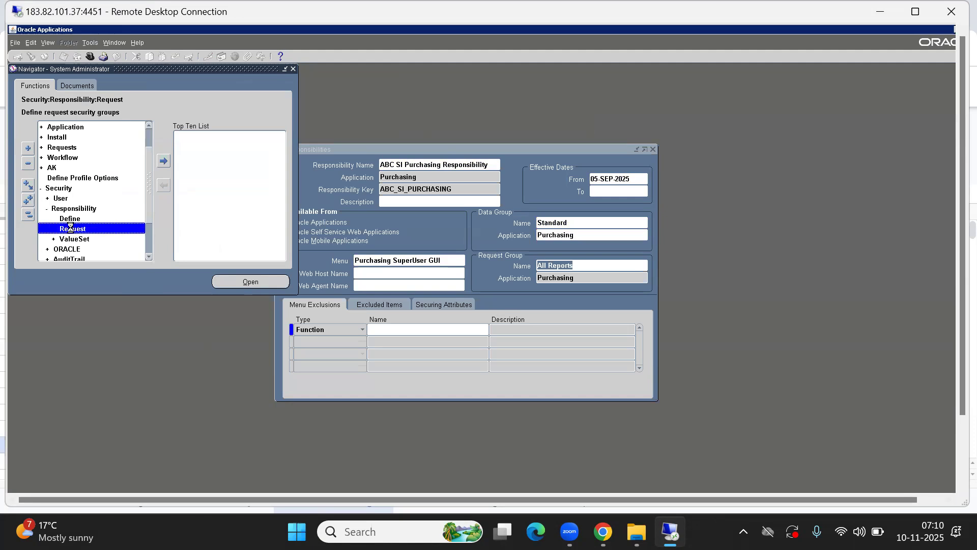
- Query request group 'All Reports' for application 'Pur%' and select the Purchasing group
key("F11")
type("All Reports")
left_click(104, 105)
type("P")
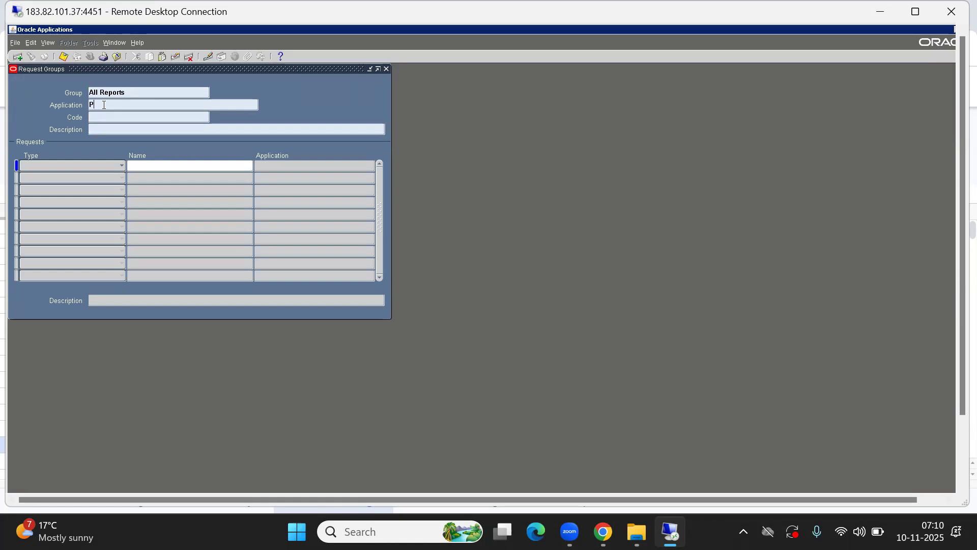
type("ur%")
key("ctrl+F11")
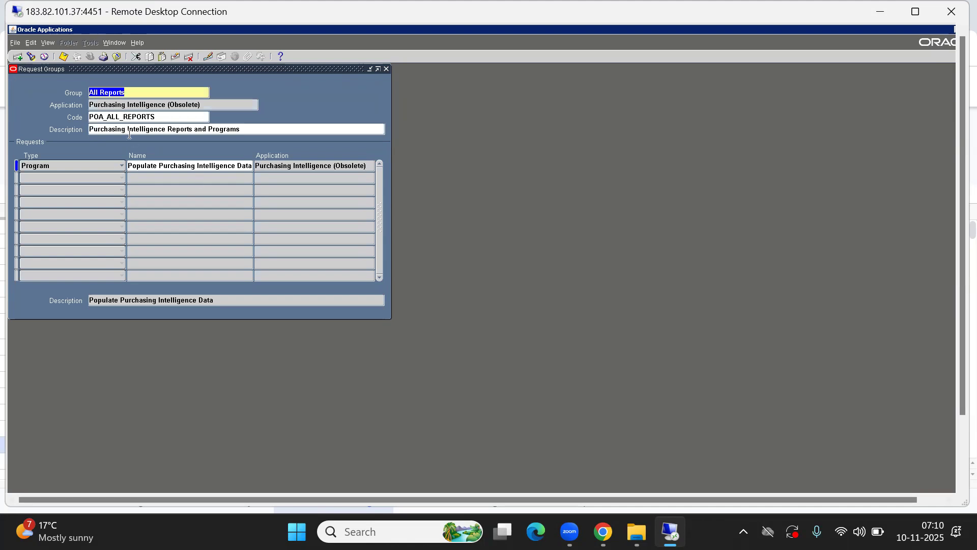
key("Down")
left_click(136, 106)
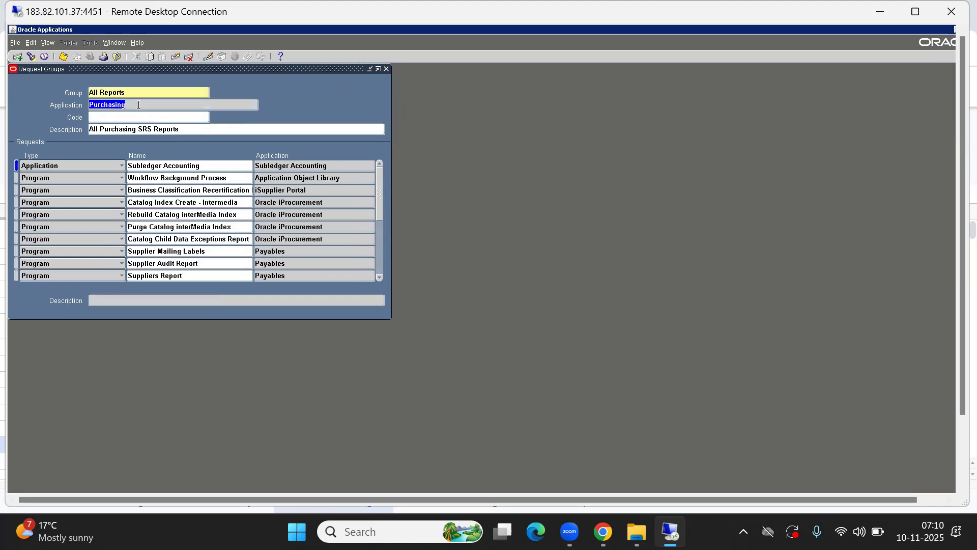
left_click(111, 95)
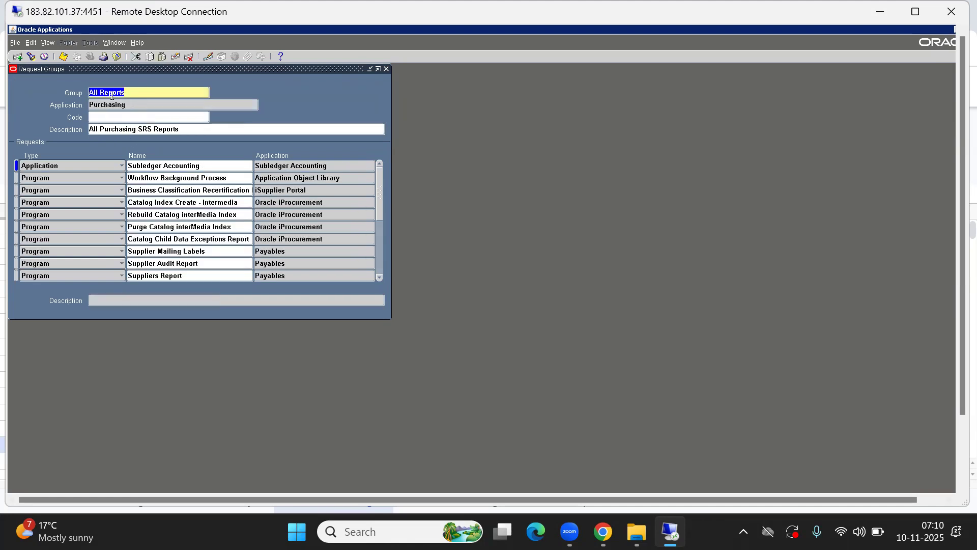
left_click(159, 167)
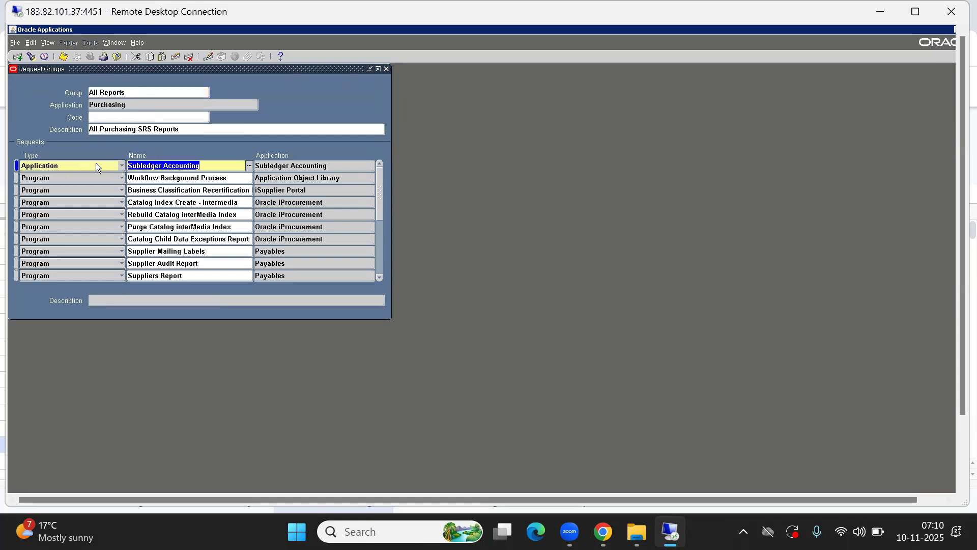
- Find 'Fi%' requests to confirm Fill Employee Hierarchy, removing a duplicate row added
key("F11")
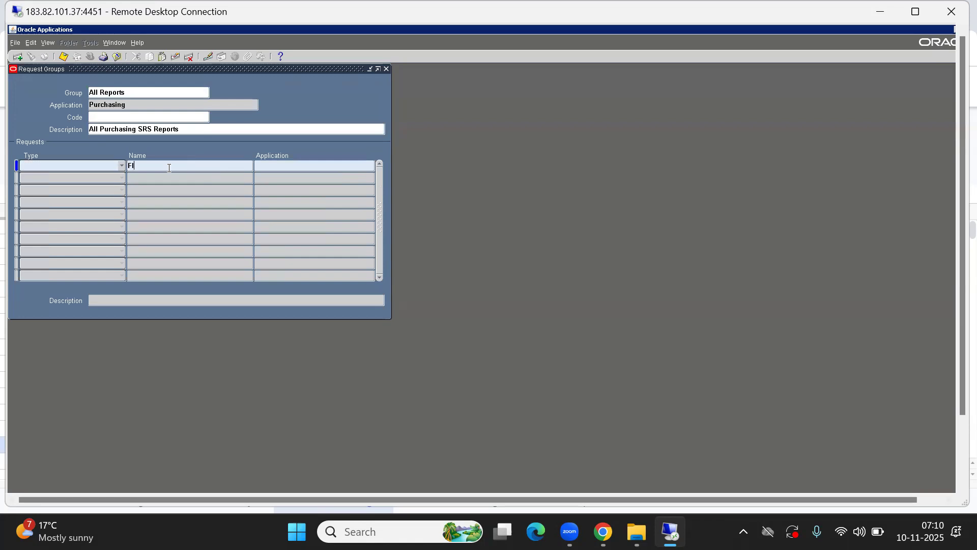
type("Fi%")
key("ctrl+F11")
left_click(210, 166)
key("ctrl+c")
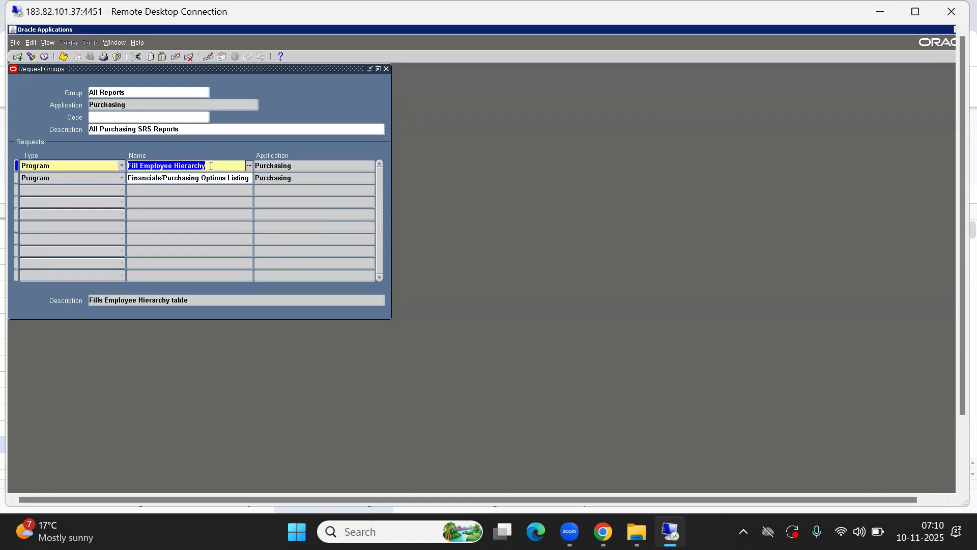
key("ctrl+Down")
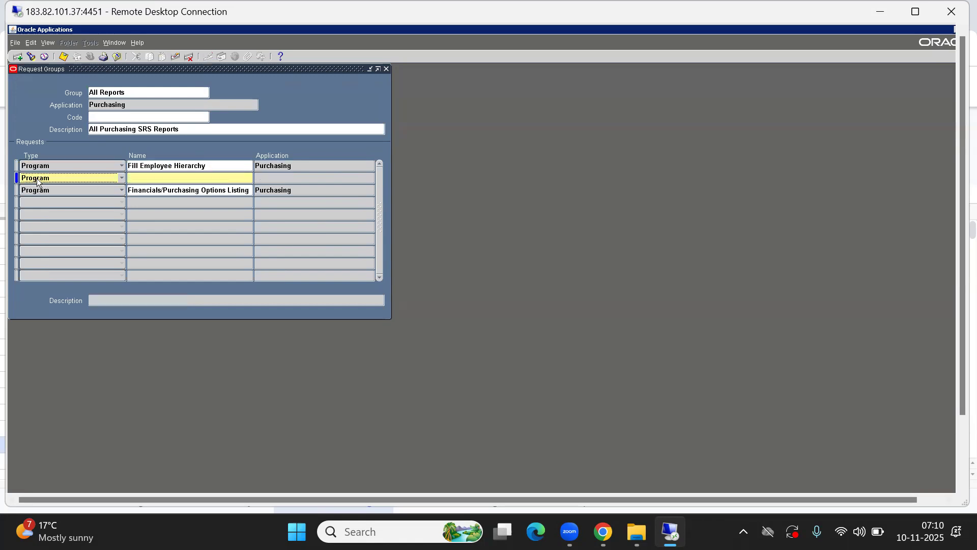
key("ctrl+v")
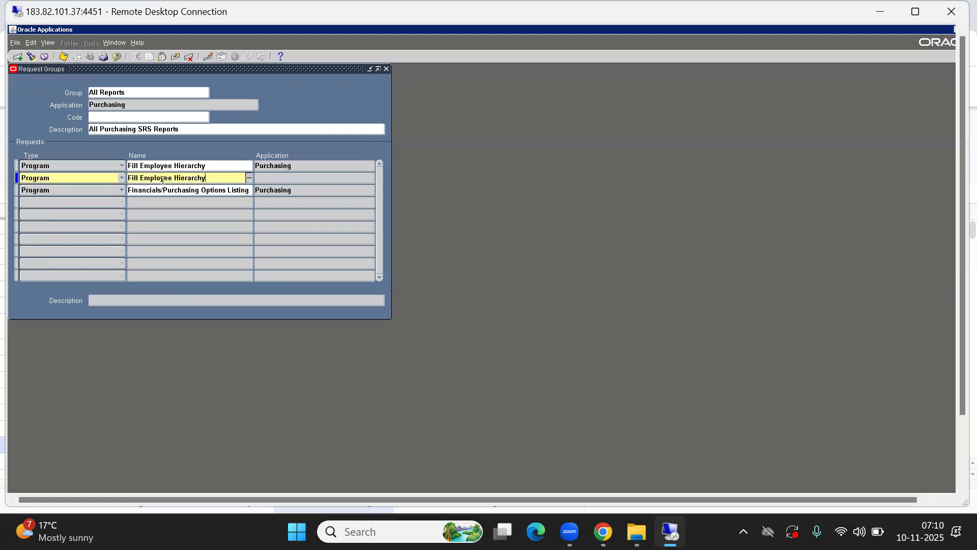
key("Tab")
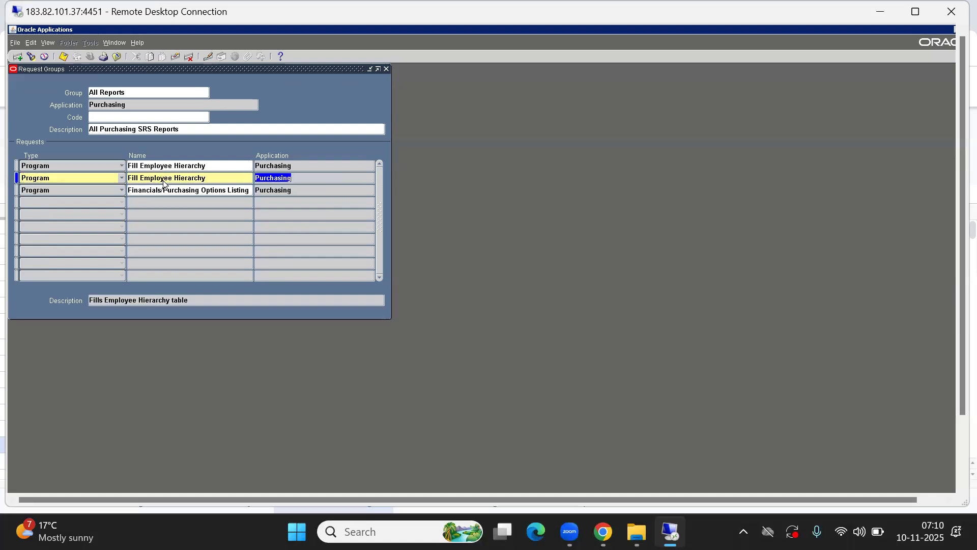
left_click(175, 58)
- Close the request groups form and bring up the responsibilities list
key("alt+f")
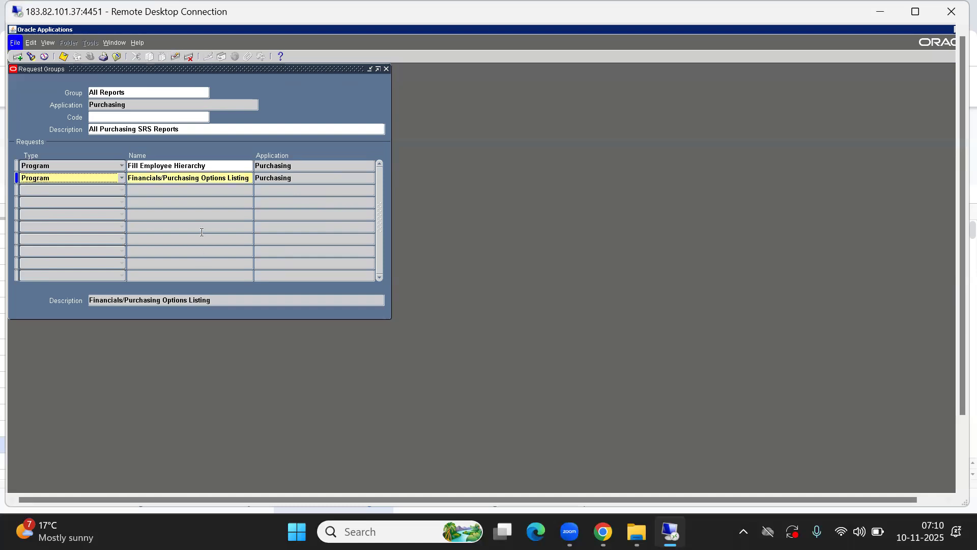
key("c")
key("alt+f")
- Exit Oracle Applications, close the forms window and log out of E-Business Suite
key("w")
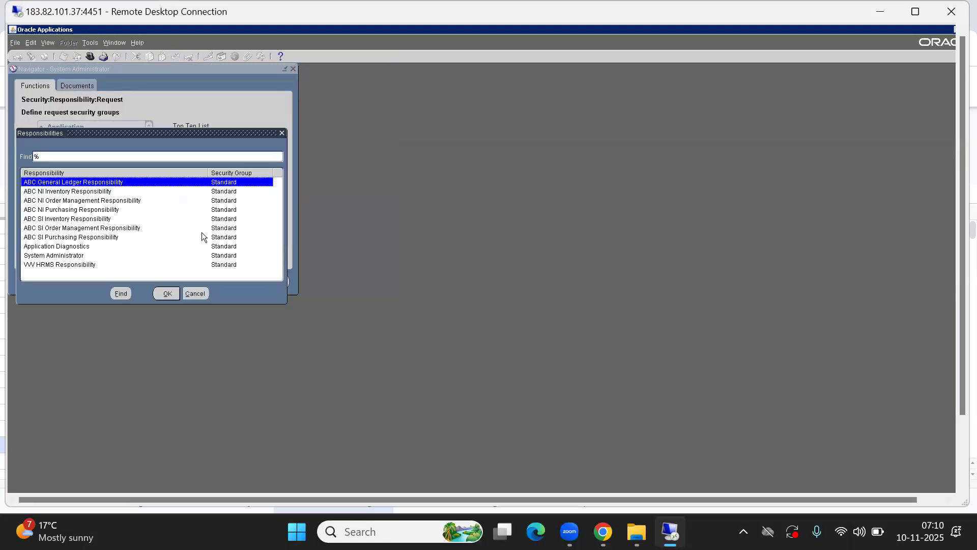
left_click(194, 293)
key("alt+f")
key("x")
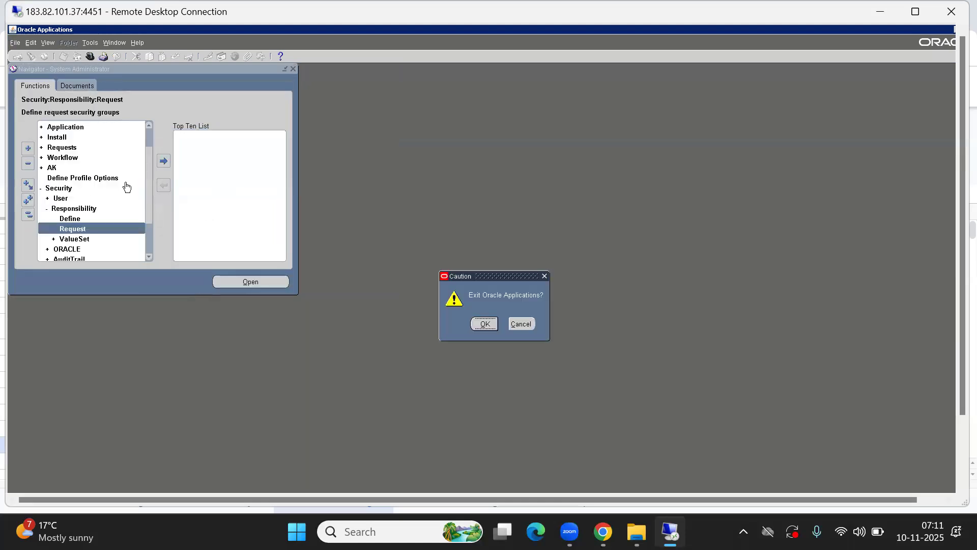
key("Return")
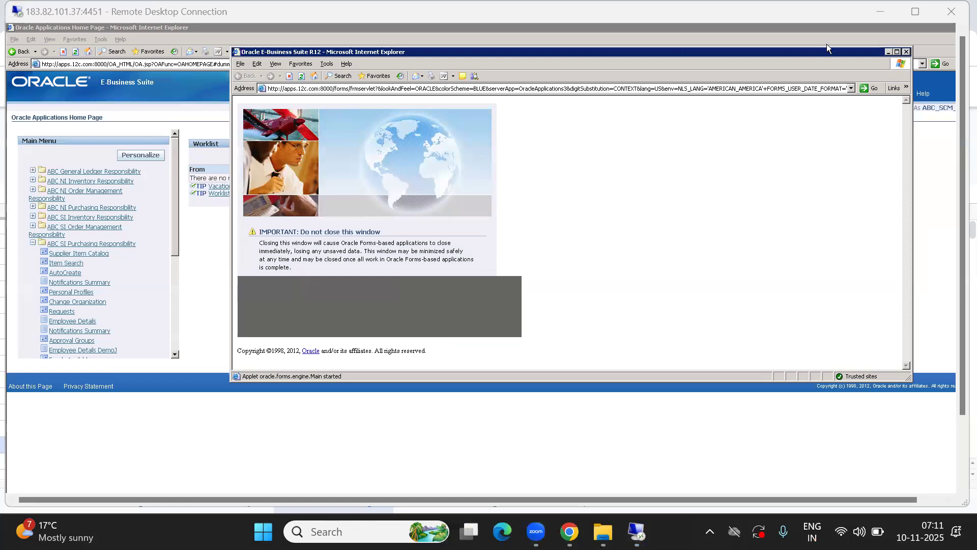
left_click(907, 52)
left_click(863, 94)
- Sign in as the purchasing user with that user's password
left_click(356, 139)
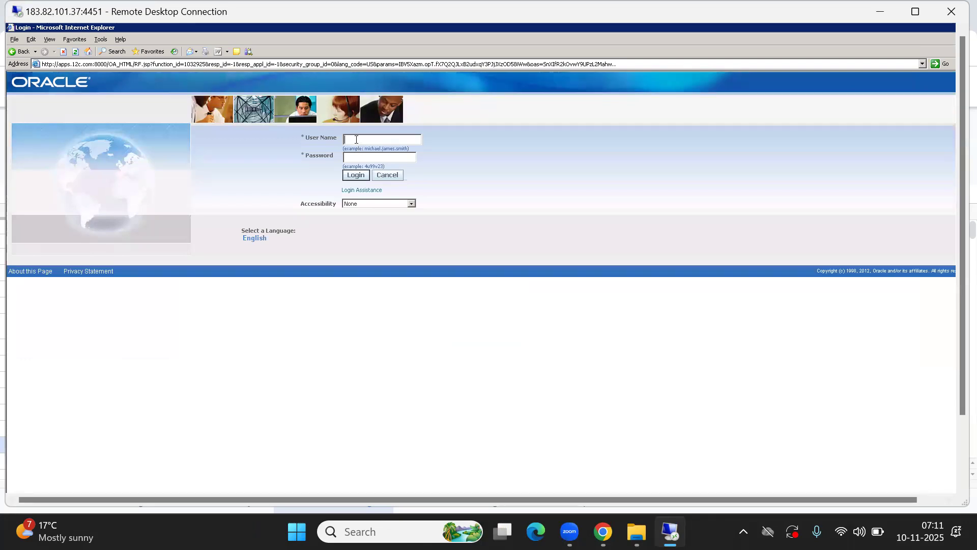
type("abc s")
type("thish•••••••")
key("Return")
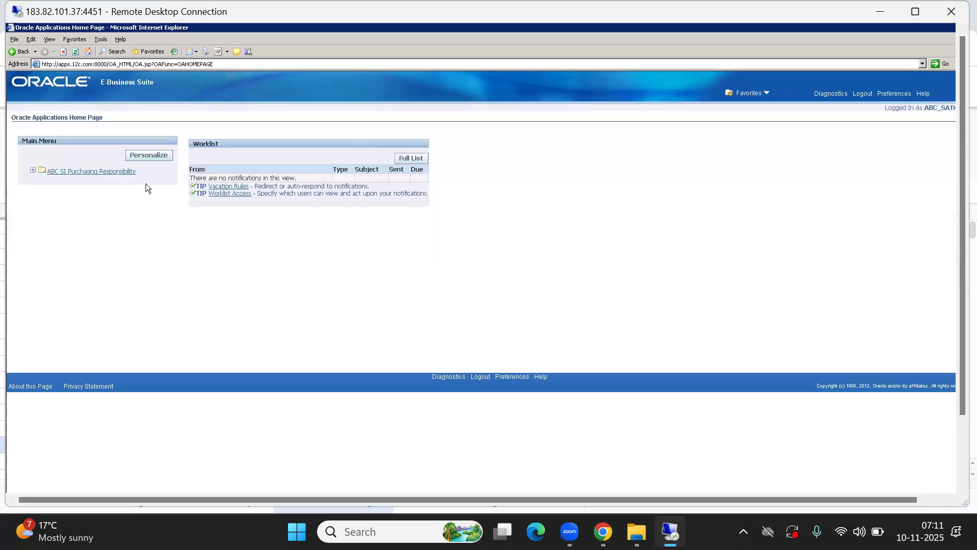
- Launch ABC SI Purchasing Responsibility, skip the organization choice, and expand Requisitions to select Requisitions
left_click(95, 174)
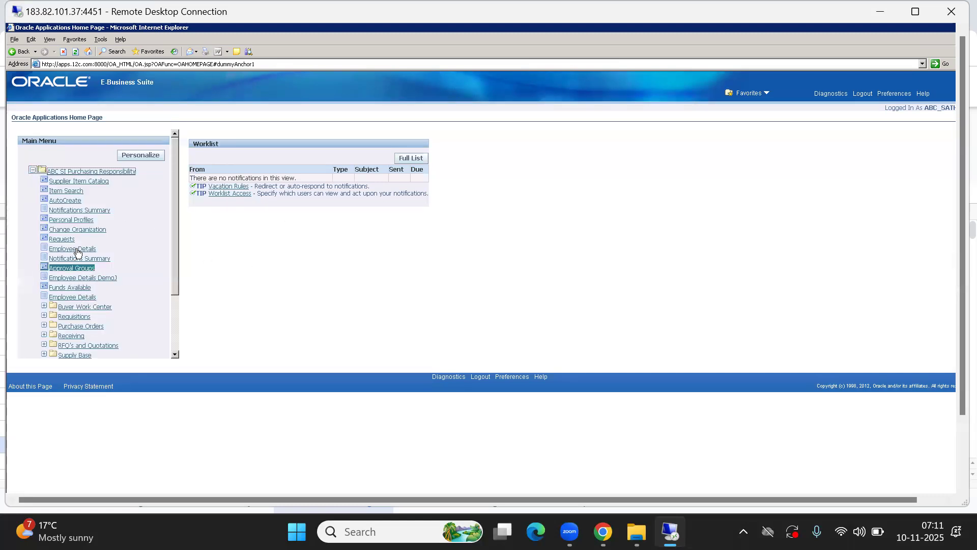
left_click(77, 229)
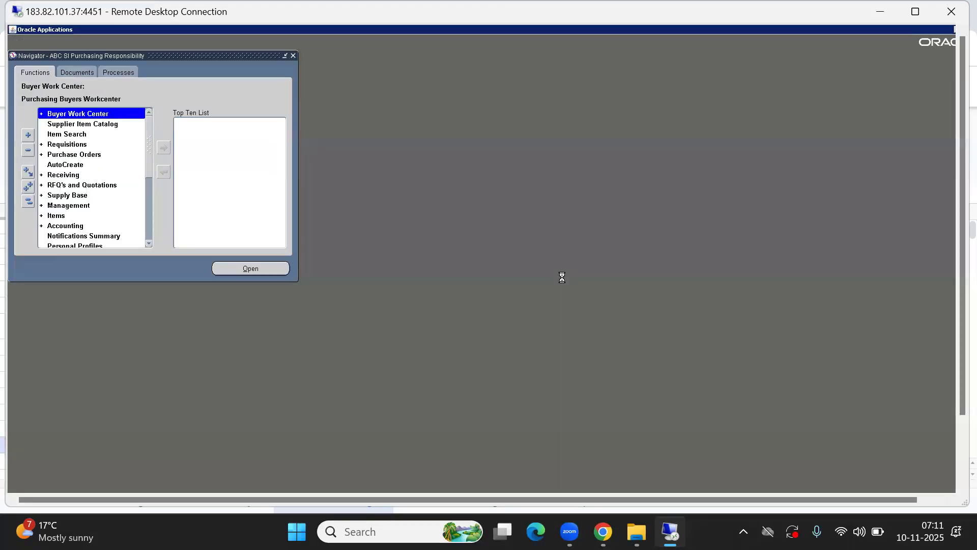
left_click(240, 266)
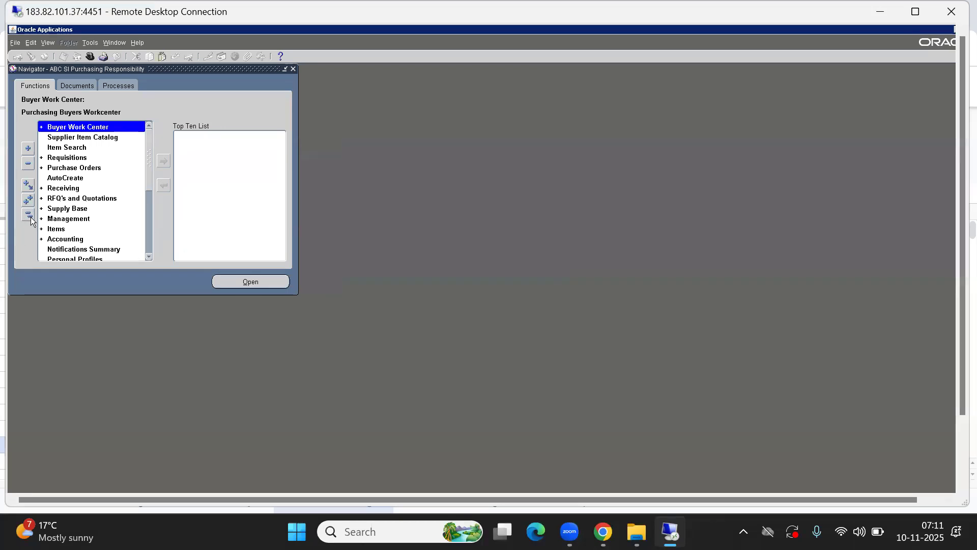
key("Down")
key("Down")
key("Down")
key("Return")
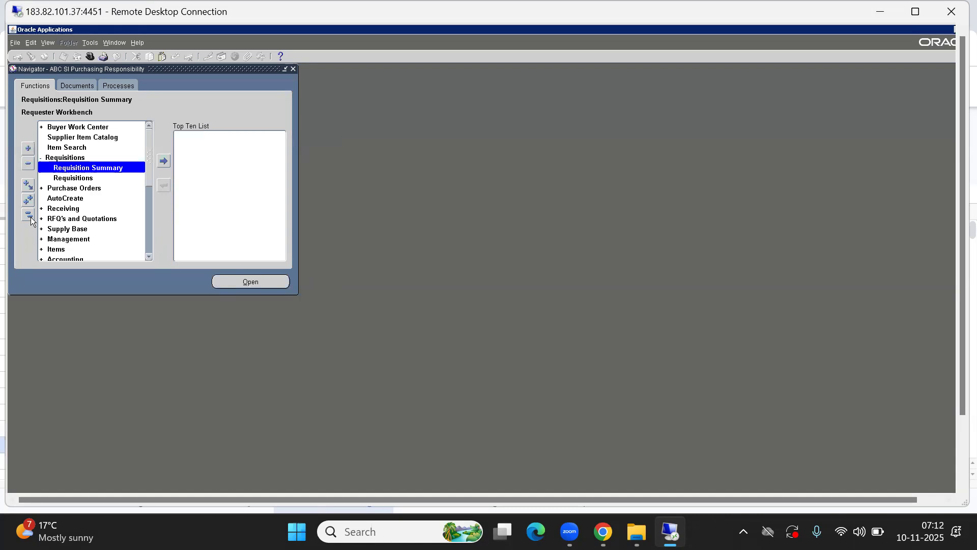
key("Down")
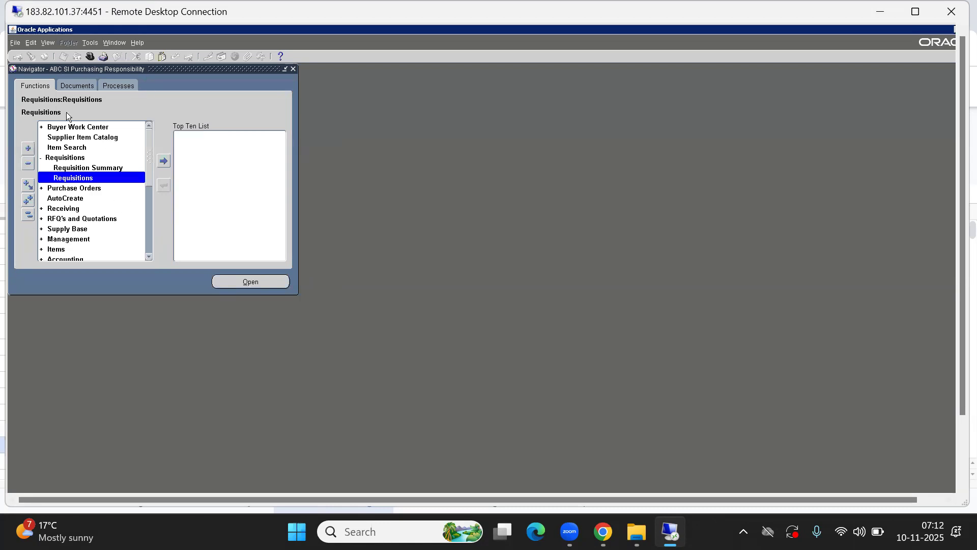
- Open the Requisitions form and set the document type to Purchase Requisition
double_click(76, 177)
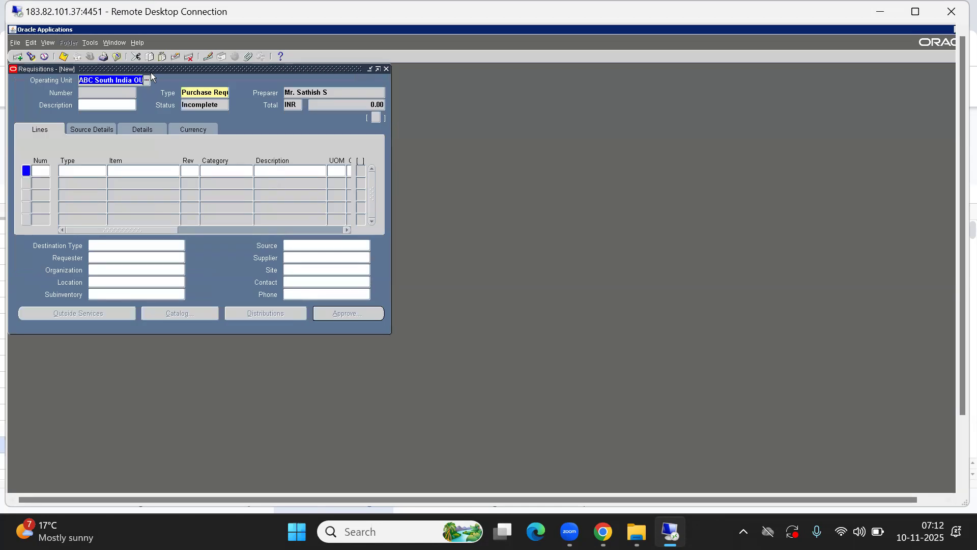
left_click_drag(165, 69, 456, 134)
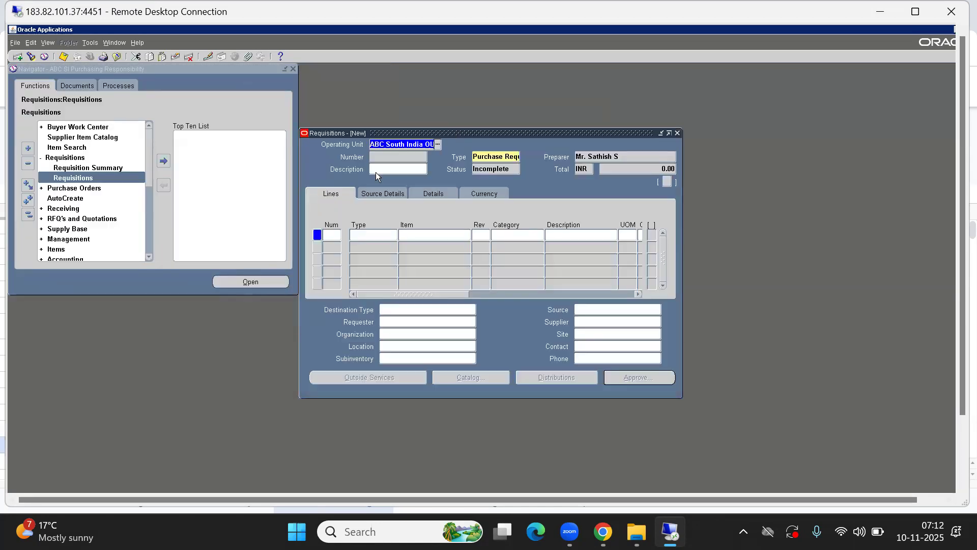
left_click(407, 144)
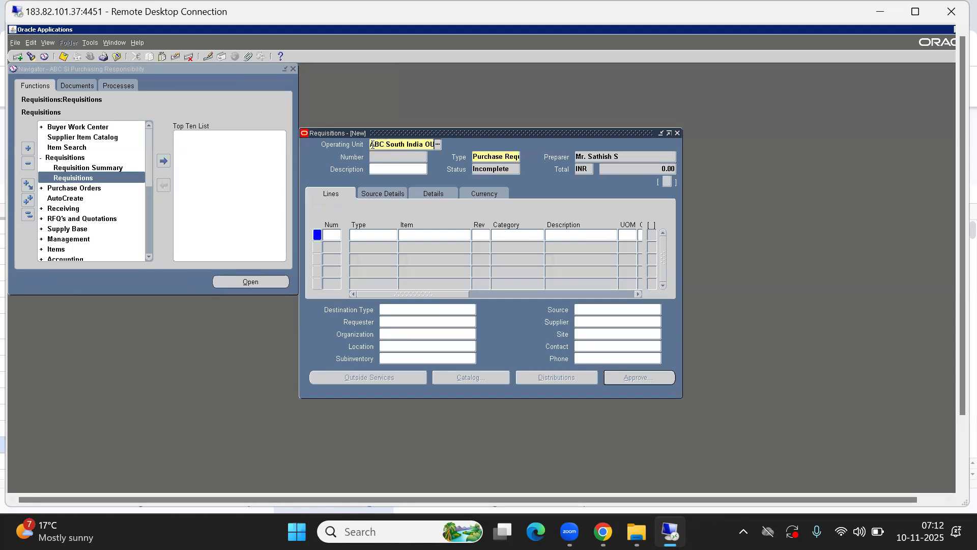
left_click_drag(385, 144, 480, 143)
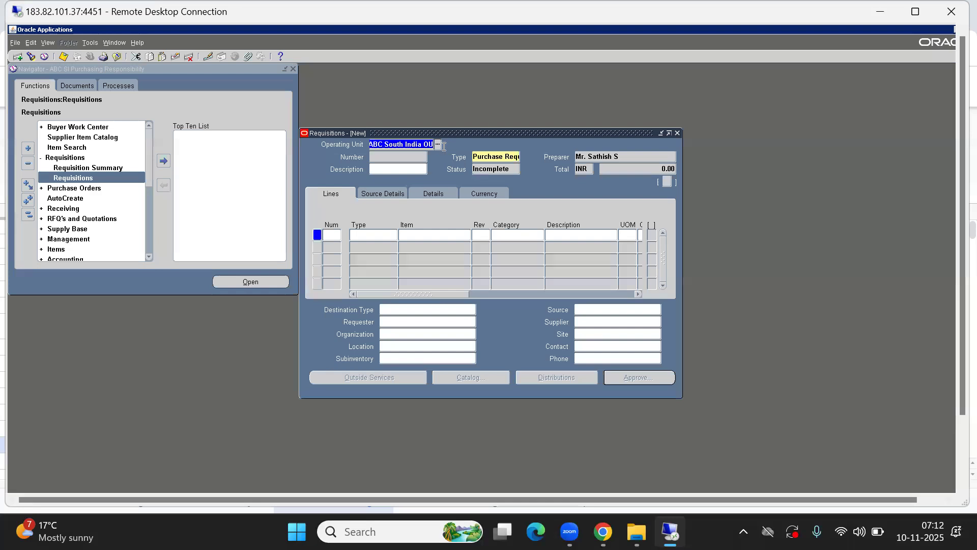
left_click(489, 159)
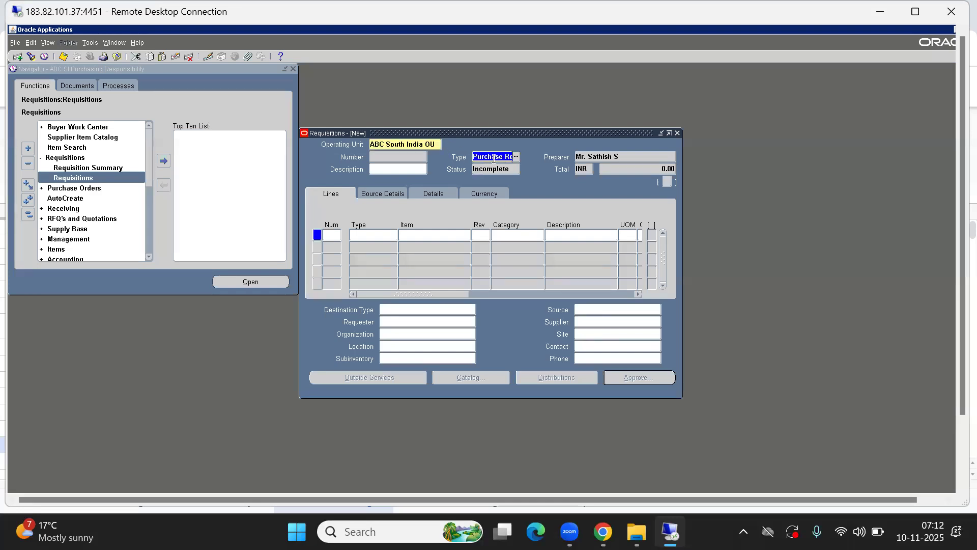
double_click(494, 158)
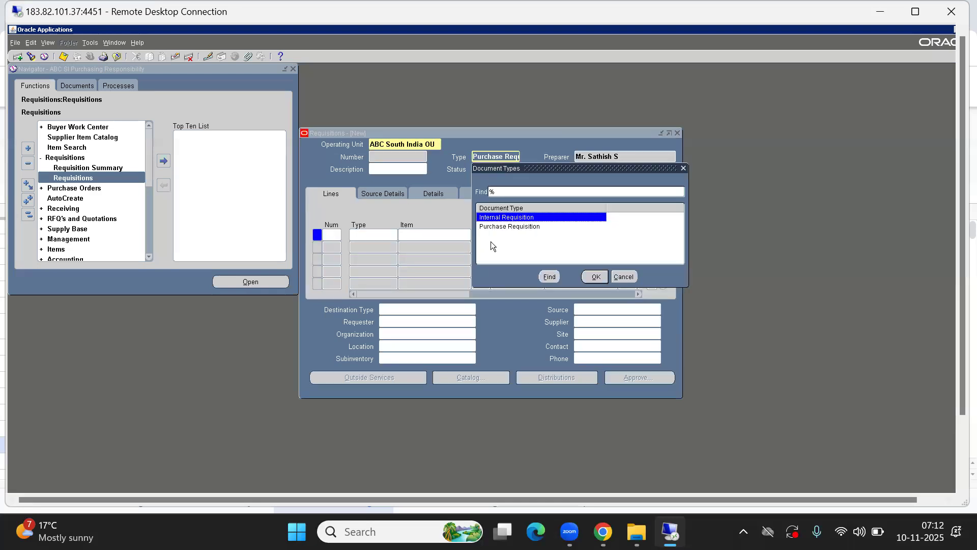
left_click(493, 227)
left_click(492, 219)
left_click(509, 228)
left_click(591, 277)
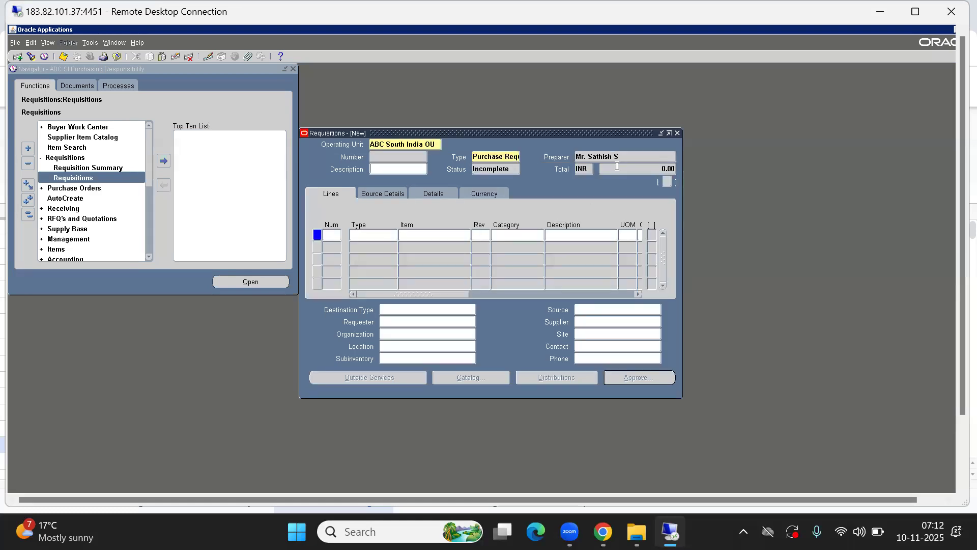
left_click(596, 157)
- Start line 1 with defaults, confirming its ABC_Goods line type
left_click(437, 234)
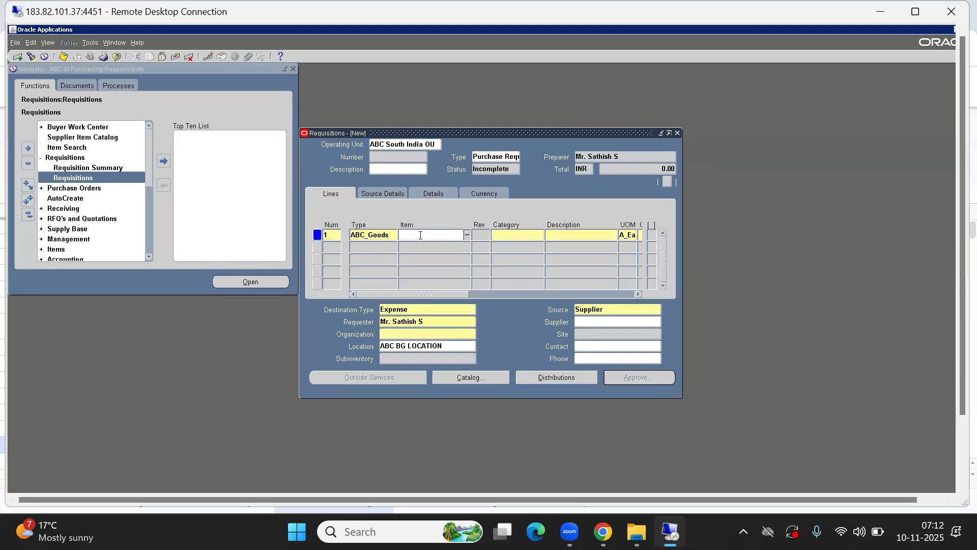
double_click(390, 235)
left_click(389, 235)
left_click_drag(389, 234, 264, 235)
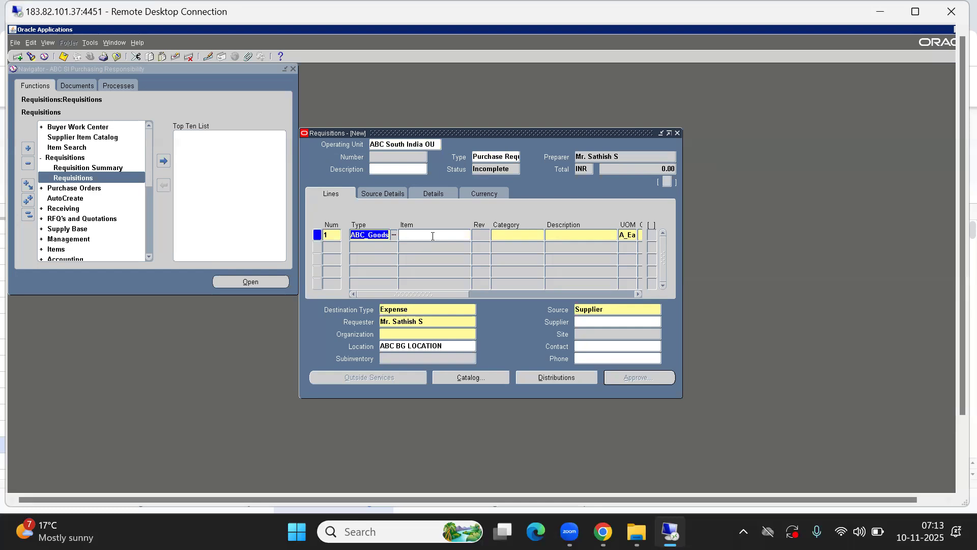
key("Tab")
left_click(360, 237)
left_click(425, 238)
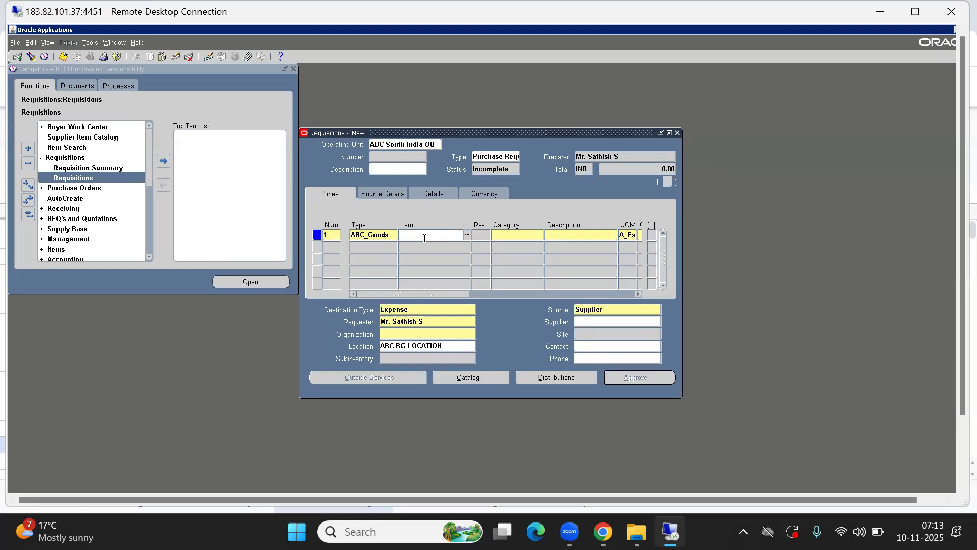
left_click(386, 236)
left_click(424, 237)
- Pick ABCC0016 from an all-items (%) search for line 1 and verify its Inventory destination
key("ctrl+l")
type("%")
key("Return")
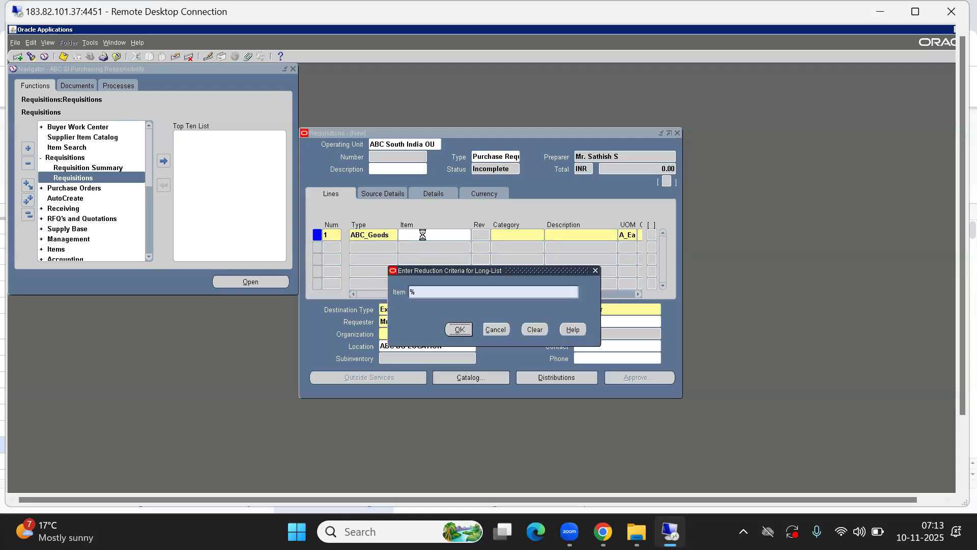
key("Return")
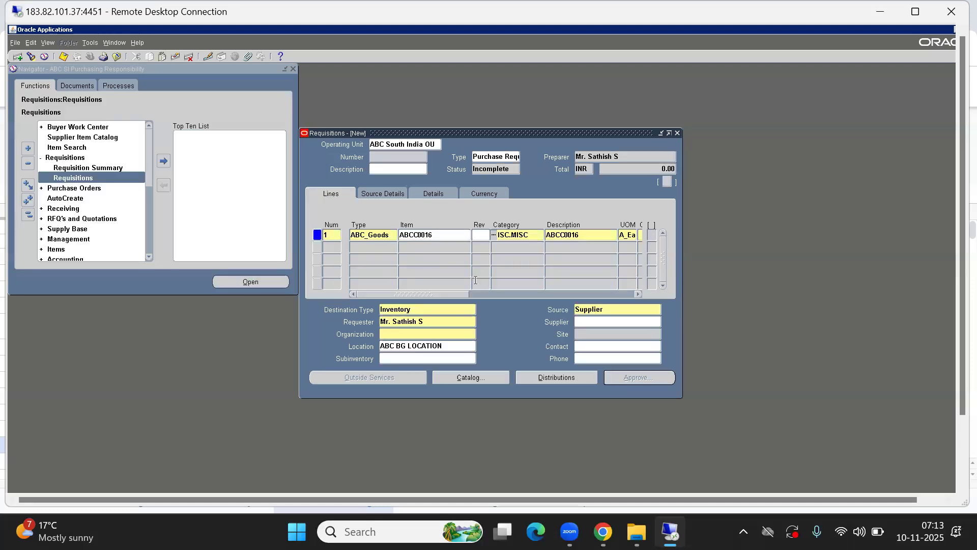
left_click_drag(426, 294, 346, 295)
double_click(438, 234)
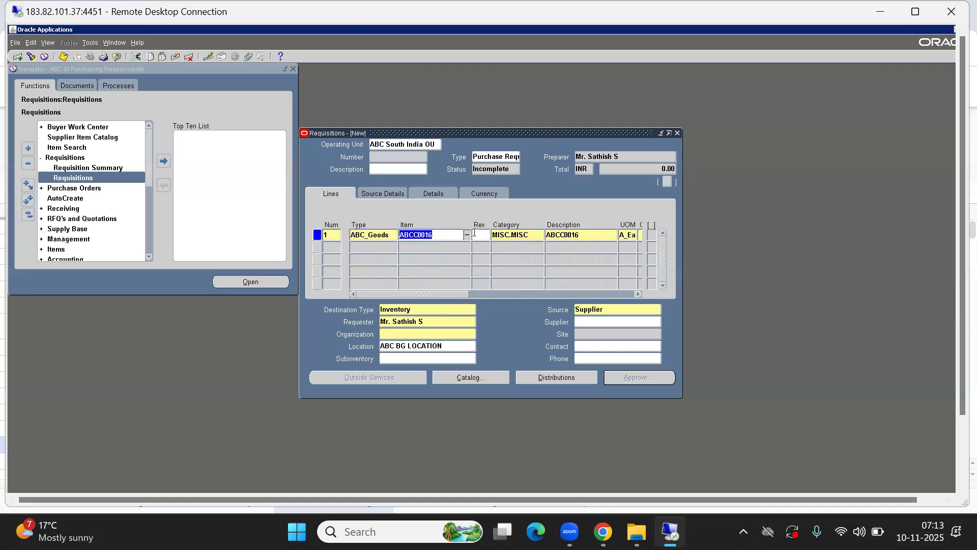
left_click(417, 234)
left_click_drag(414, 235, 419, 234)
left_click(439, 235)
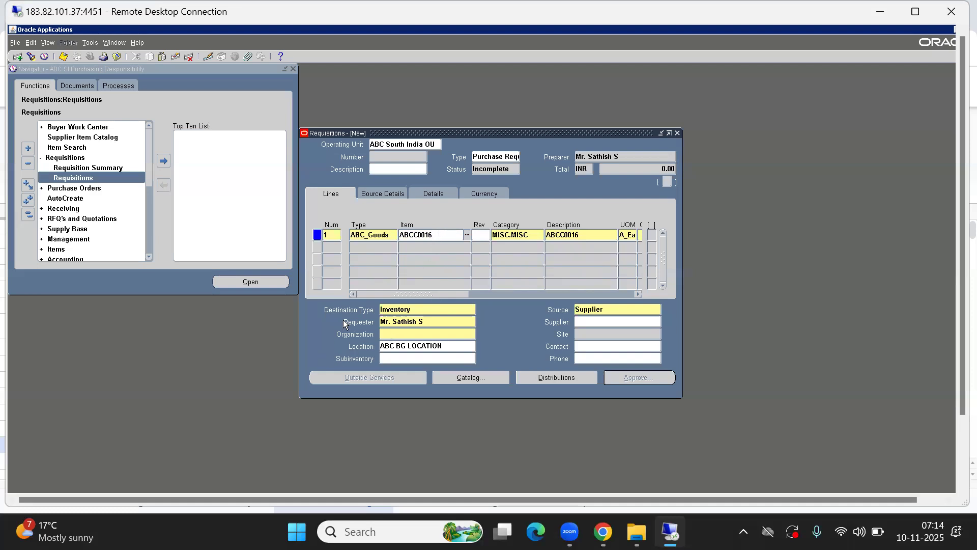
left_click(431, 307)
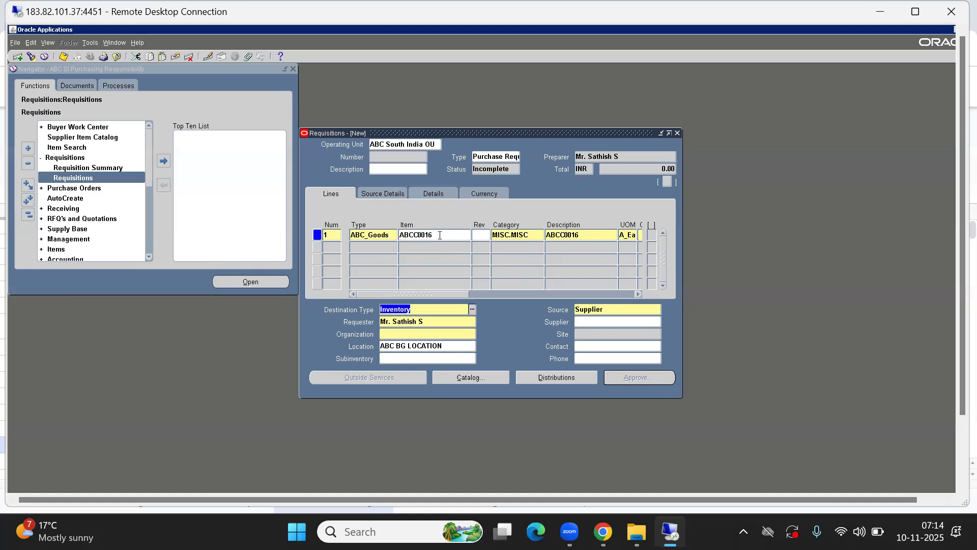
left_click(440, 232)
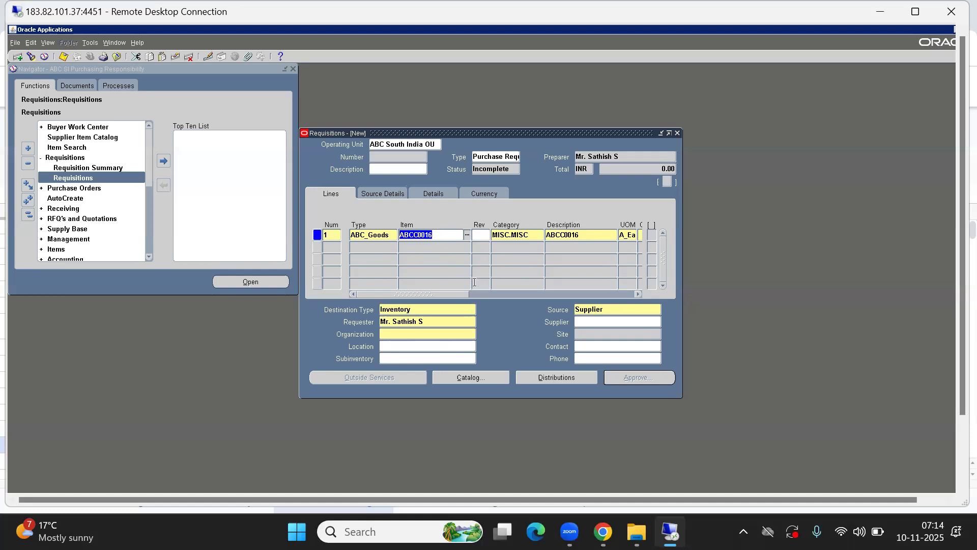
left_click_drag(462, 293, 489, 292)
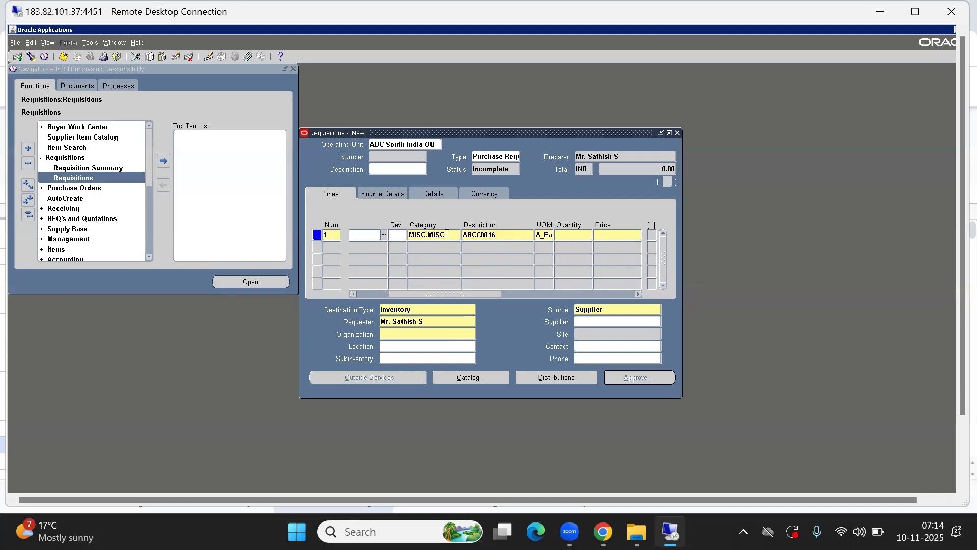
- Enter quantity 10 on line 1 after checking its MISC.MISC category
left_click(448, 232)
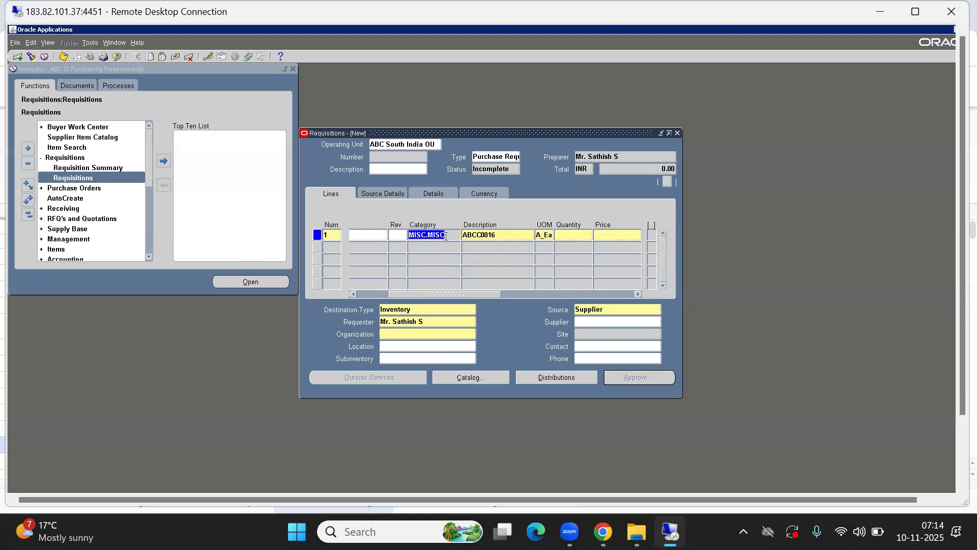
left_click_drag(466, 296, 503, 296)
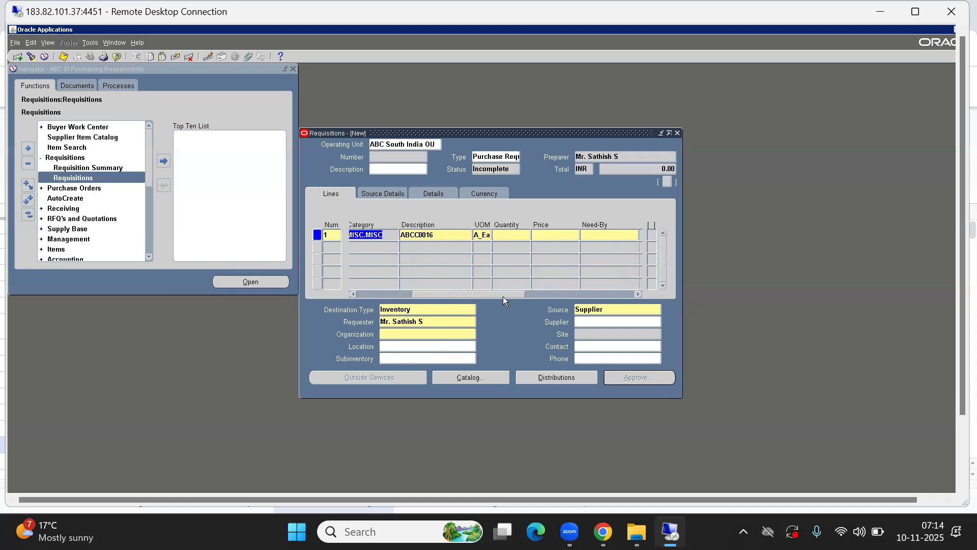
key("Tab")
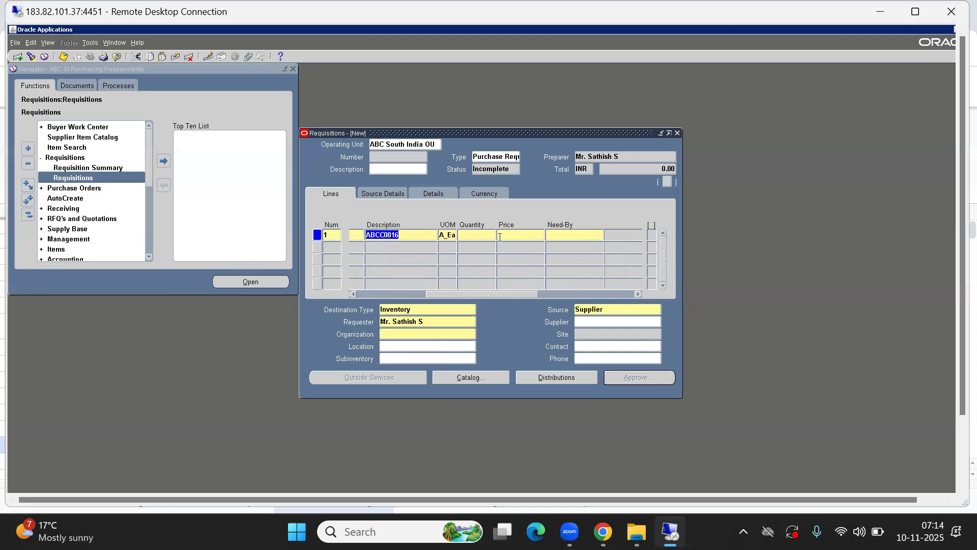
left_click(448, 234)
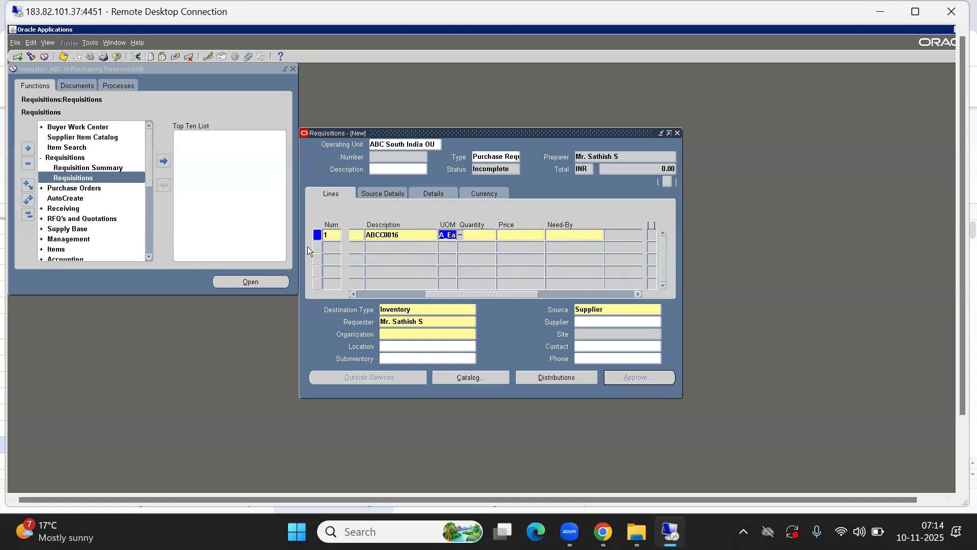
left_click(474, 237)
type("10")
- Set line 1's price to 10000, correcting the mistyped first entry
left_click(528, 237)
type("10")
key("Tab")
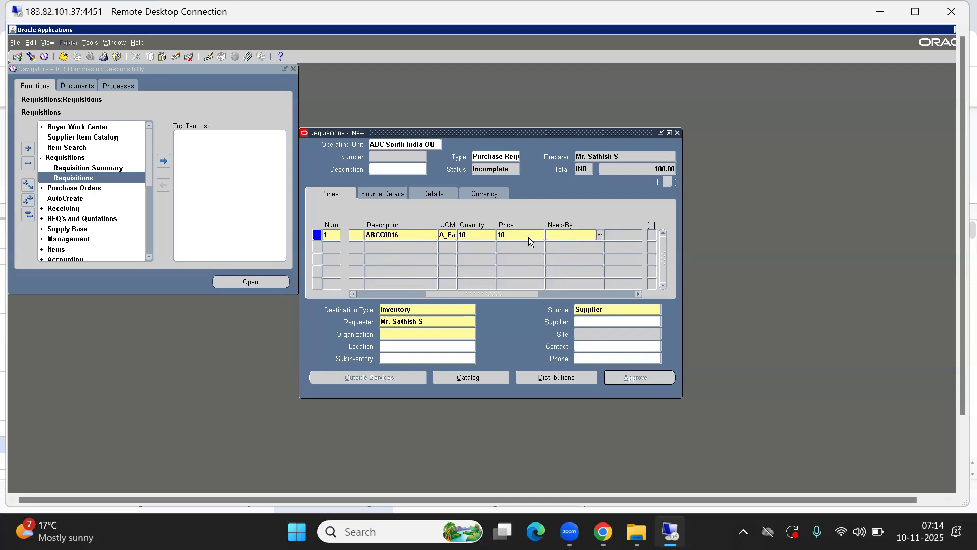
left_click(519, 237)
type("10000")
key("Tab")
left_click(596, 530)
key("Right")
key("Right")
key("Right")
key("Right")
key("Right")
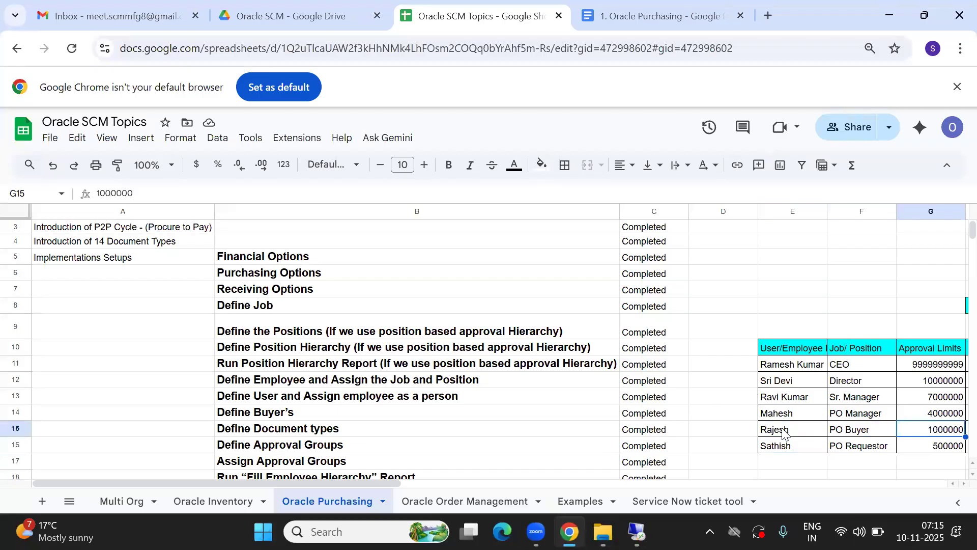
left_click(638, 447)
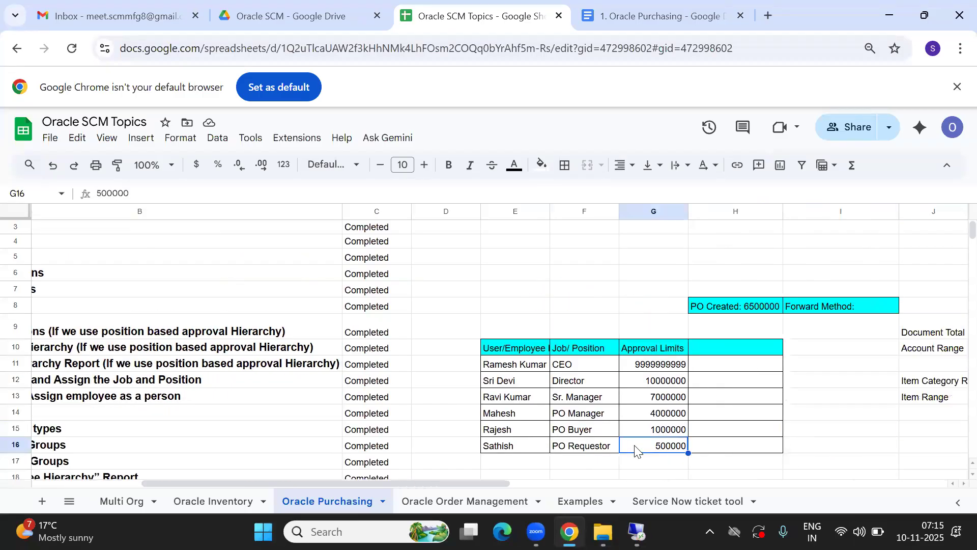
key("alt+Tab")
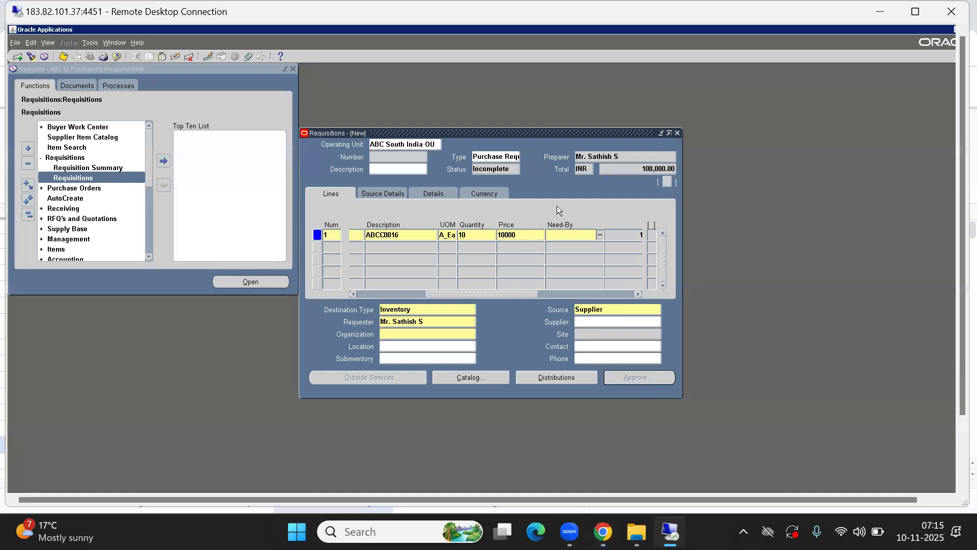
- Choose 28 November 2025 from the calendar as line 1's need-by date, then return to Lines
key("ctrl+l")
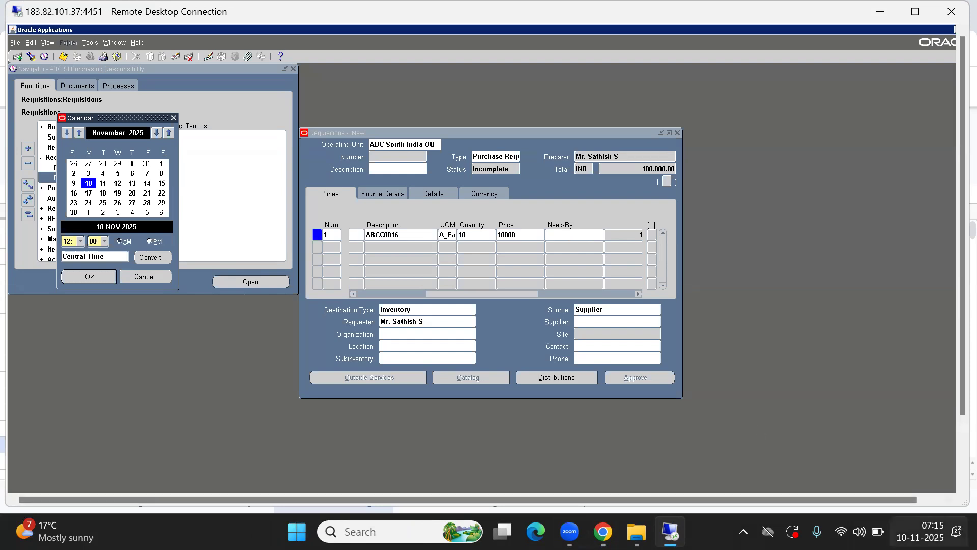
left_click(920, 531)
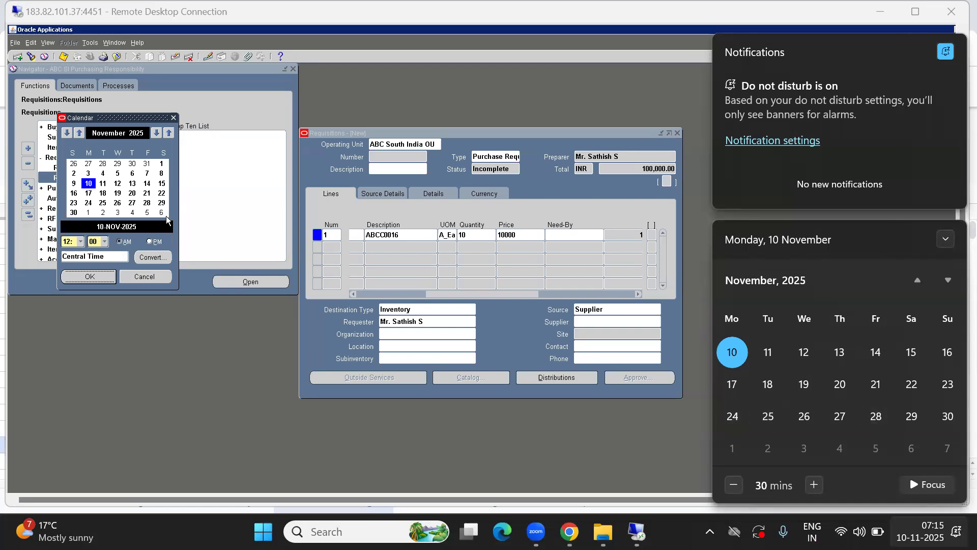
left_click(148, 203)
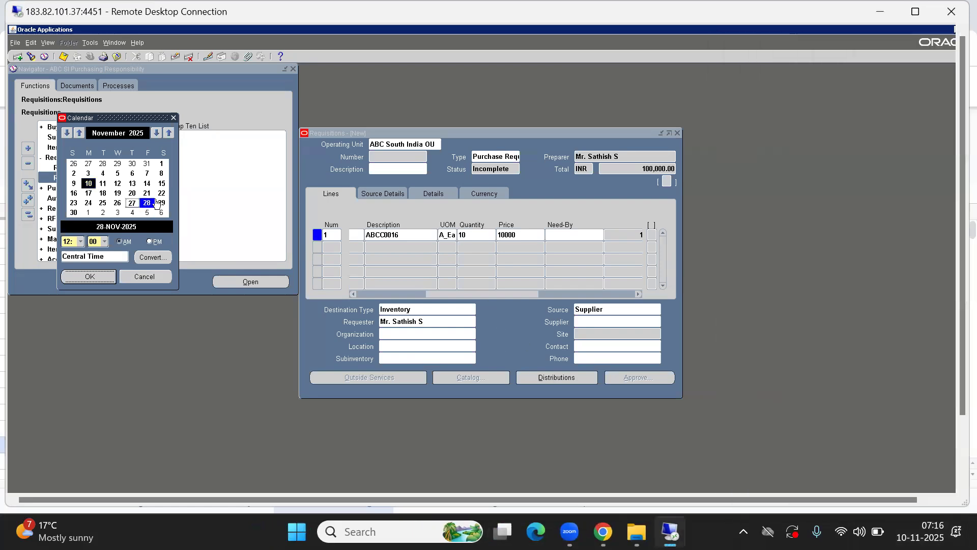
left_click(91, 281)
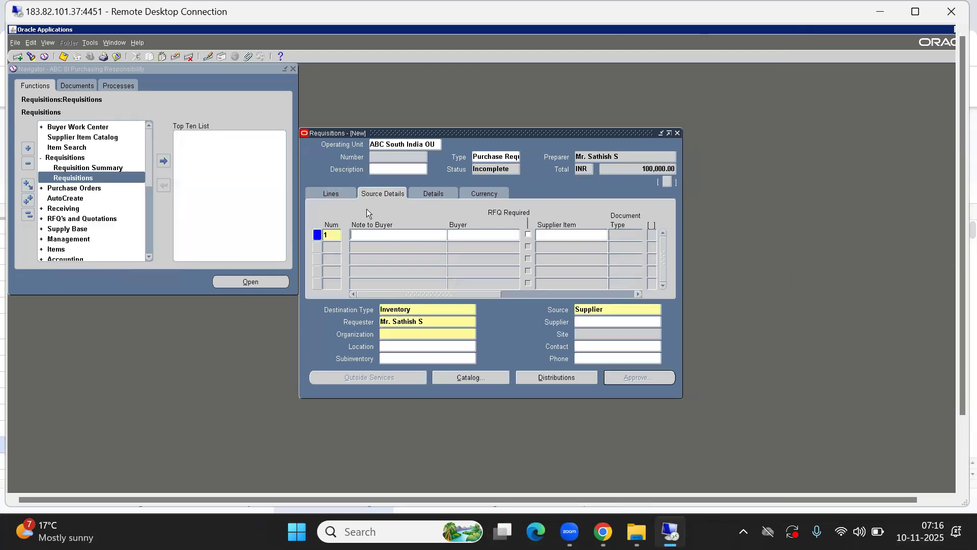
left_click(328, 195)
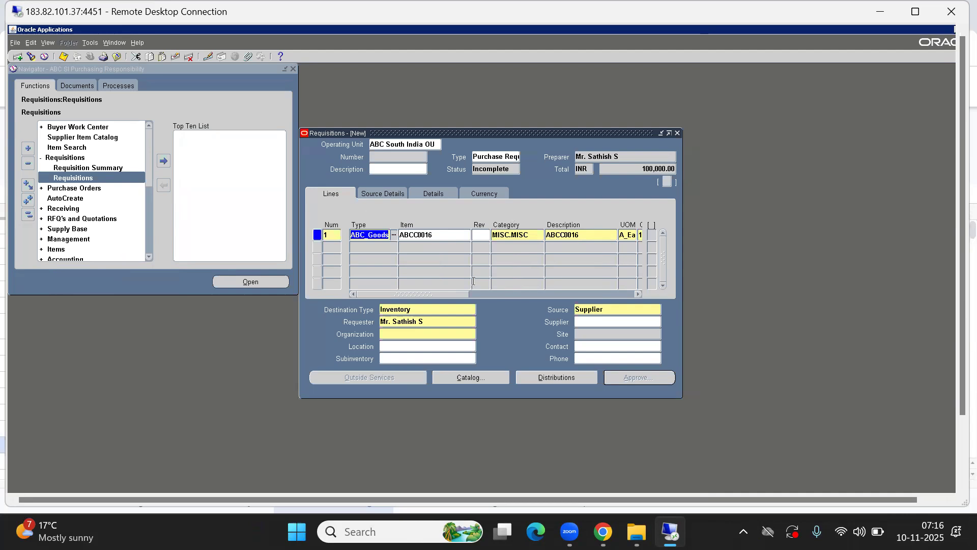
- Check the need-by date, choose Supplier from the Sources list, and review the 100,000.00 amount
left_click_drag(443, 293, 529, 292)
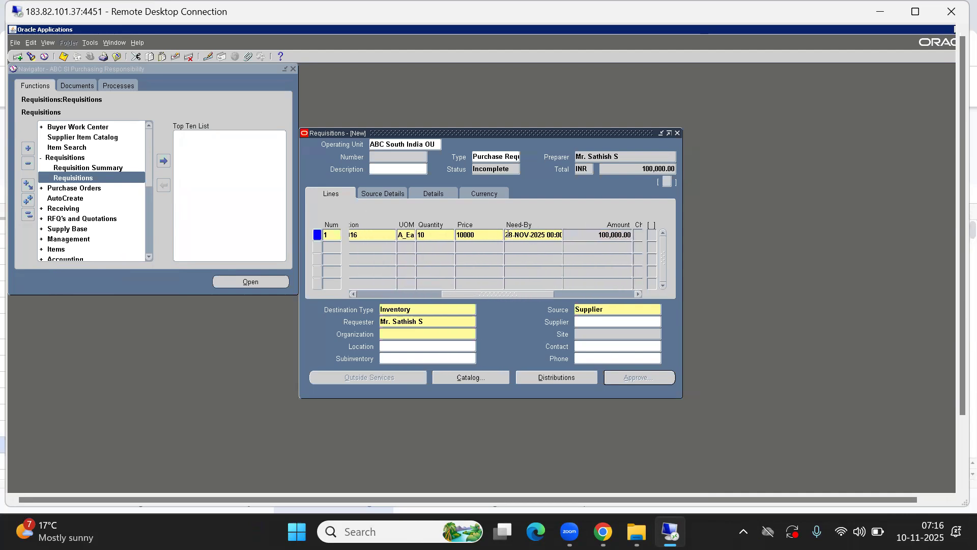
left_click(516, 237)
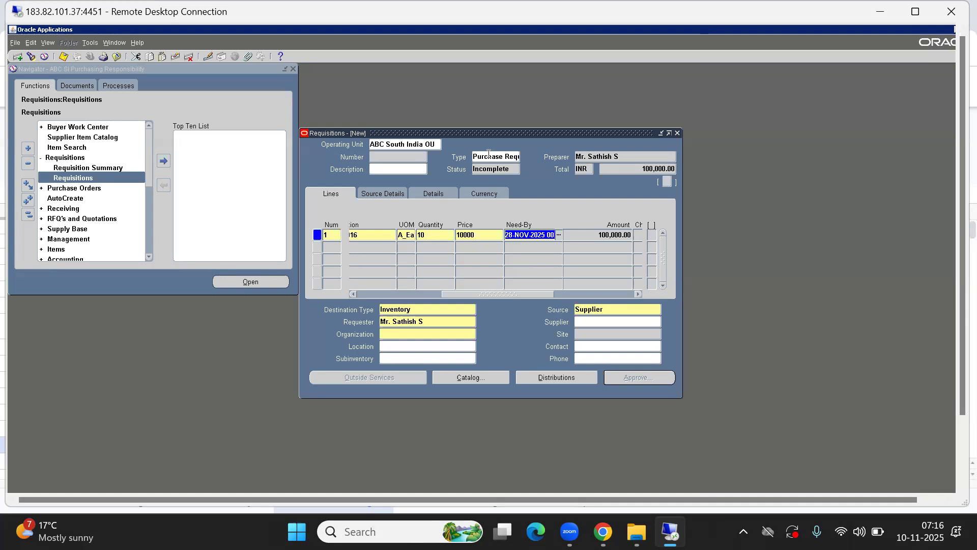
left_click(604, 309)
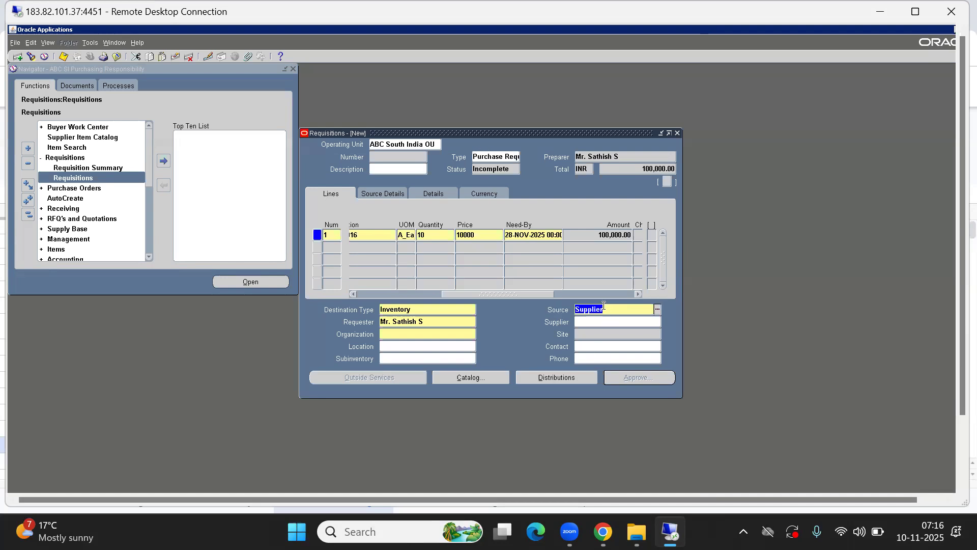
key("ctrl+l")
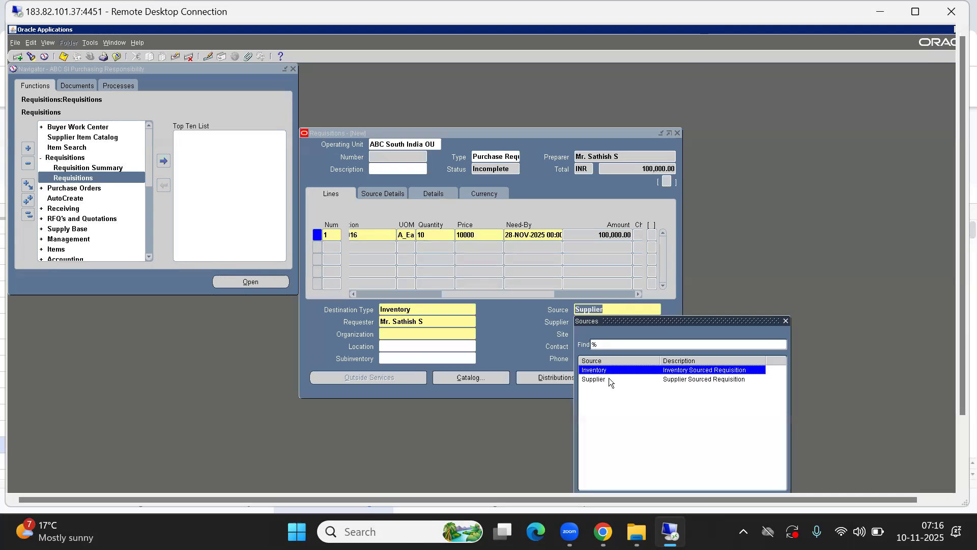
left_click(629, 382)
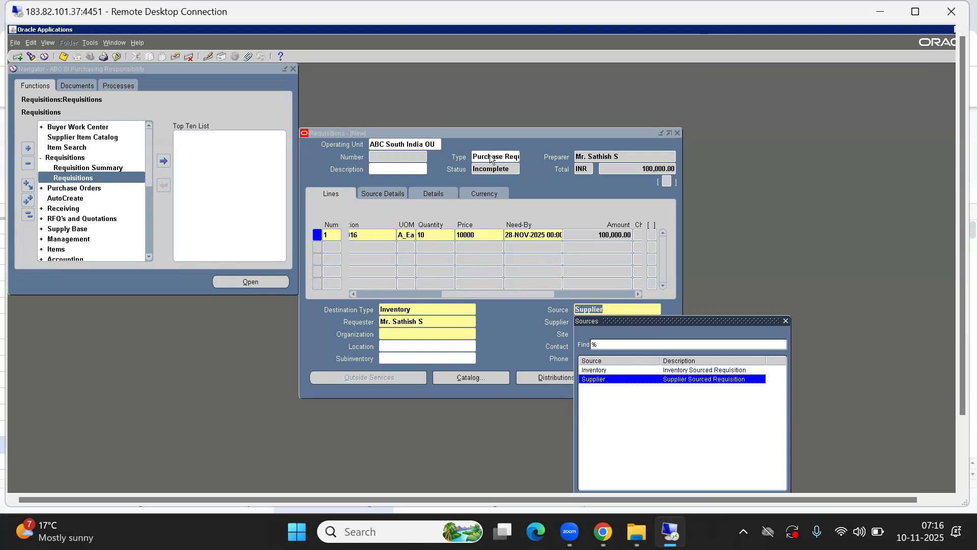
double_click(604, 378)
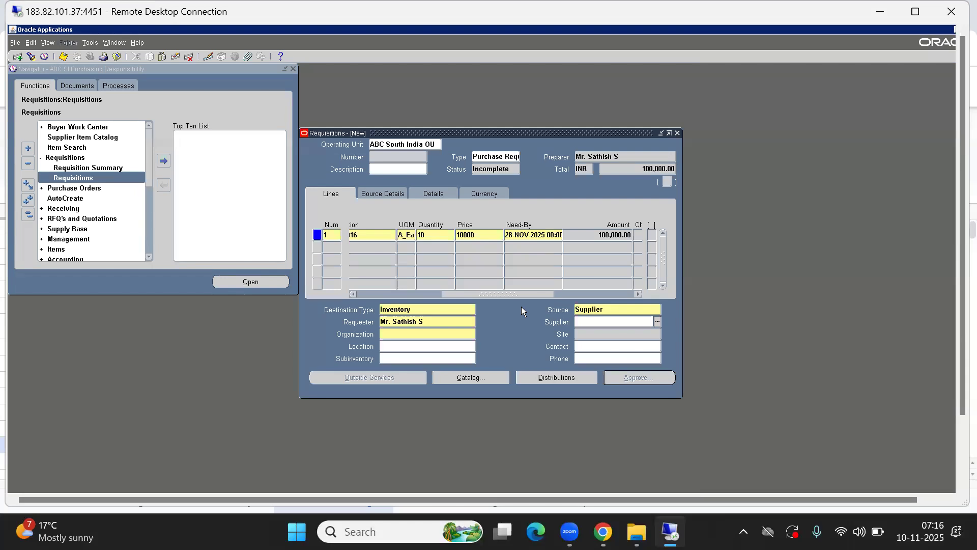
left_click(601, 236)
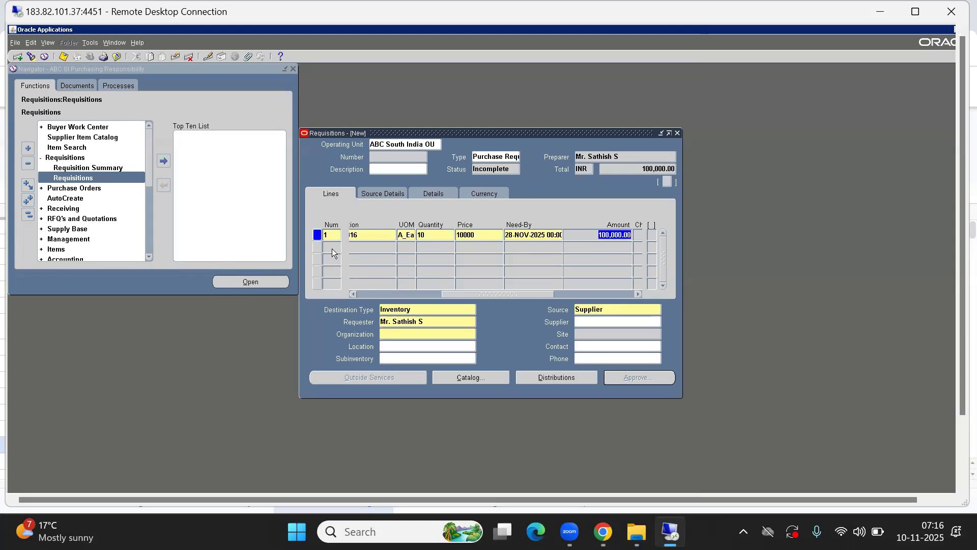
left_click(394, 334)
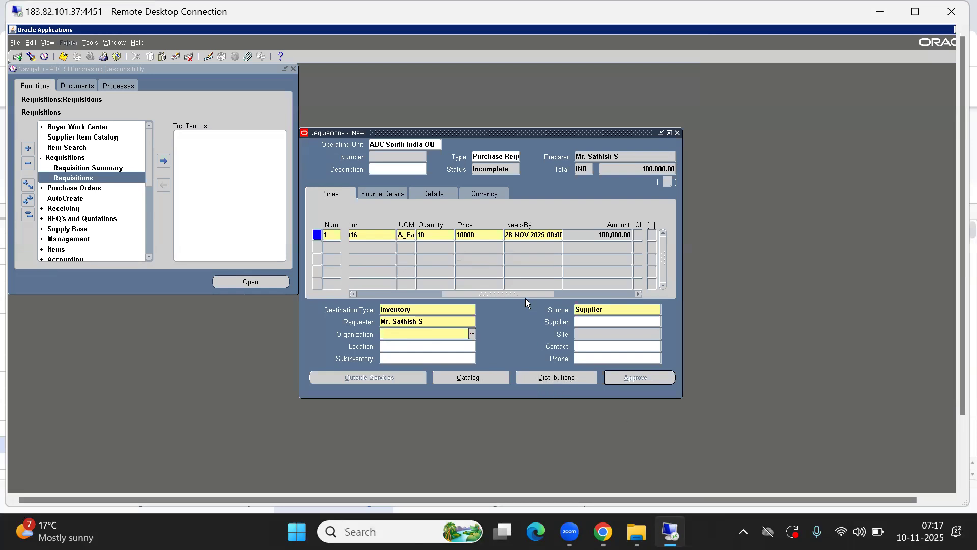
left_click_drag(511, 294, 541, 288)
left_click(514, 232)
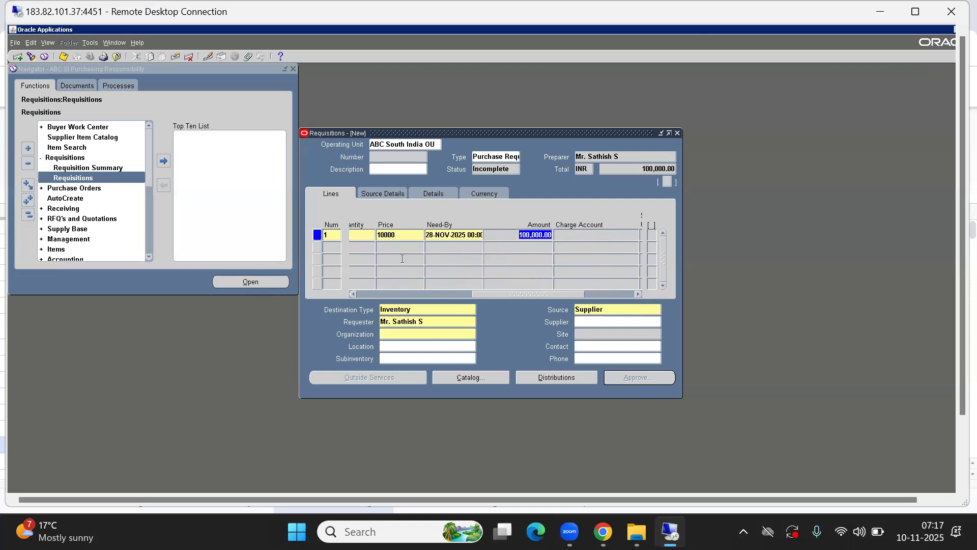
left_click_drag(525, 292, 496, 293)
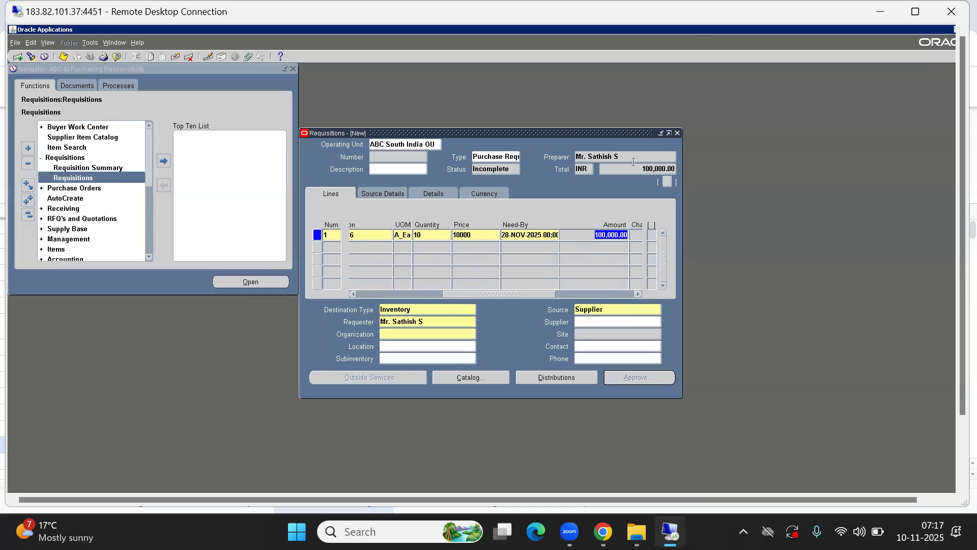
key("Tab")
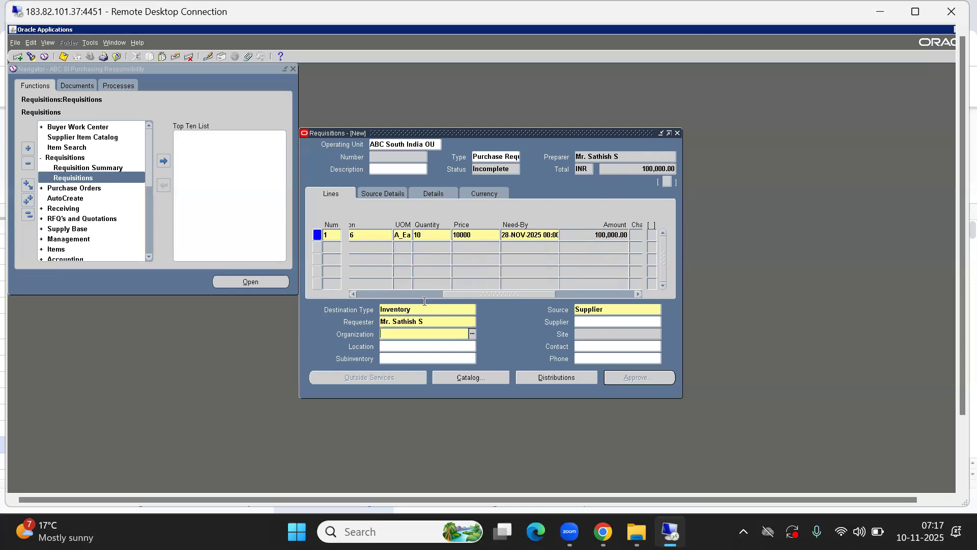
left_click_drag(496, 294, 302, 300)
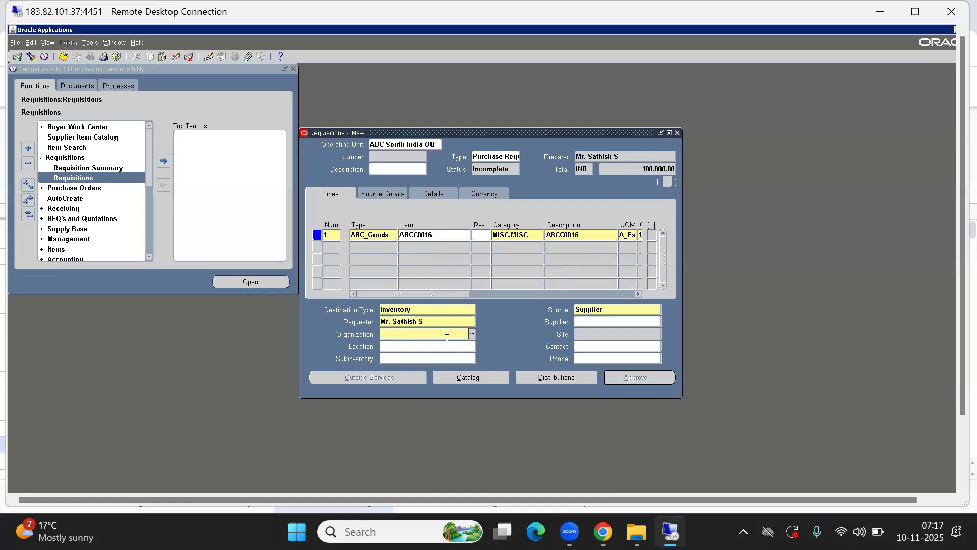
left_click(407, 336)
key("ctrl+l")
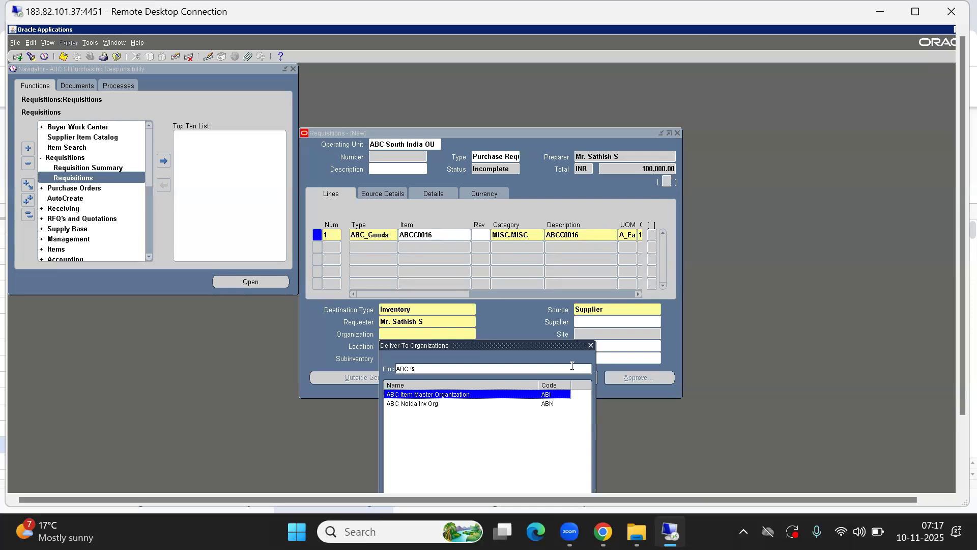
left_click_drag(543, 346, 655, 339)
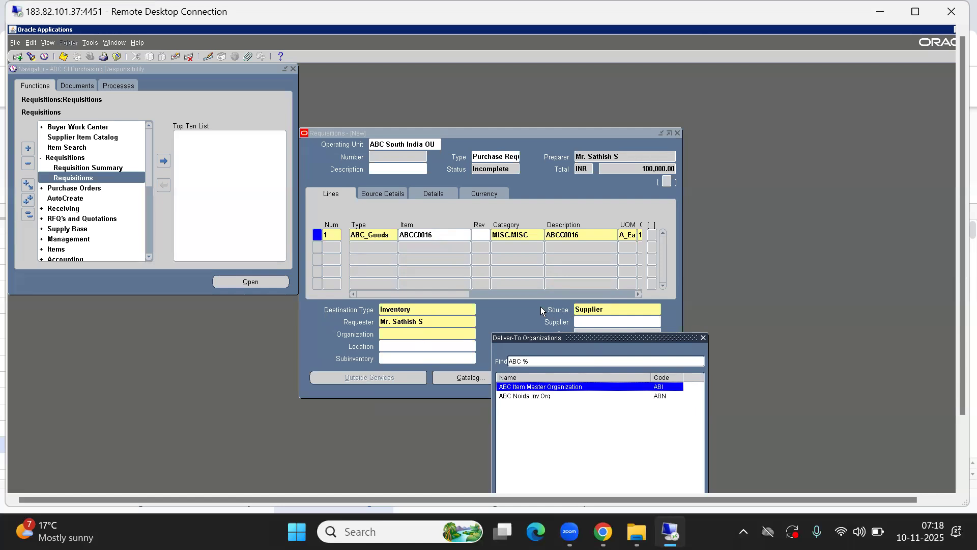
left_click(703, 337)
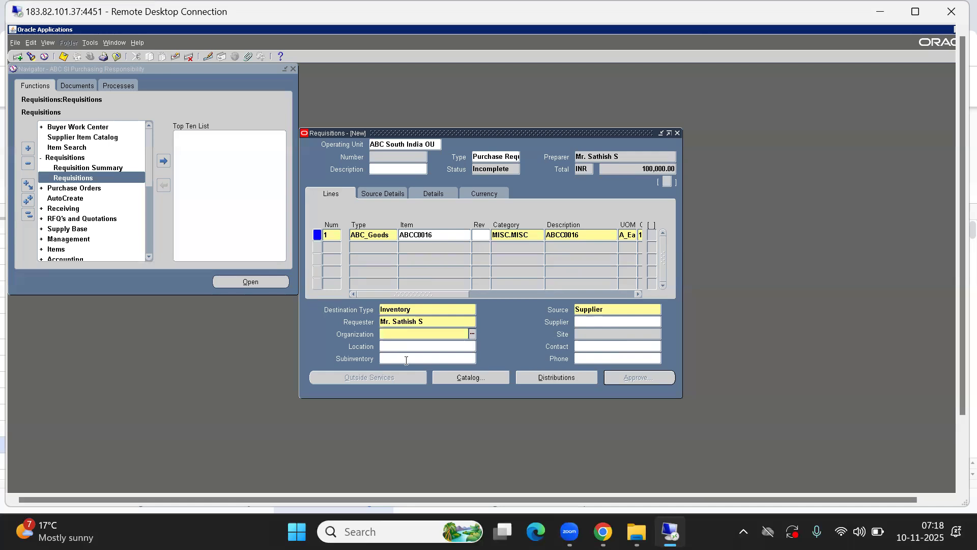
type("ABC %")
key("Tab")
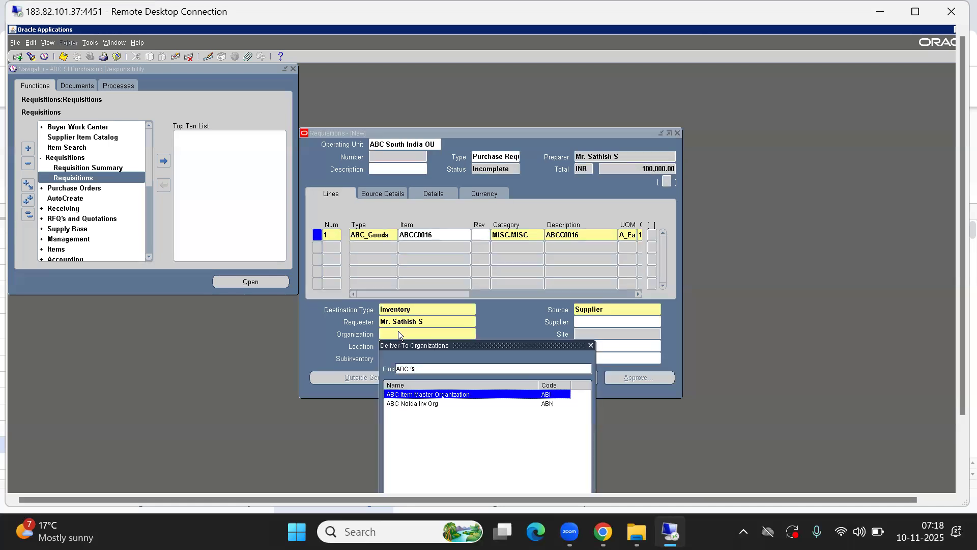
key("Down")
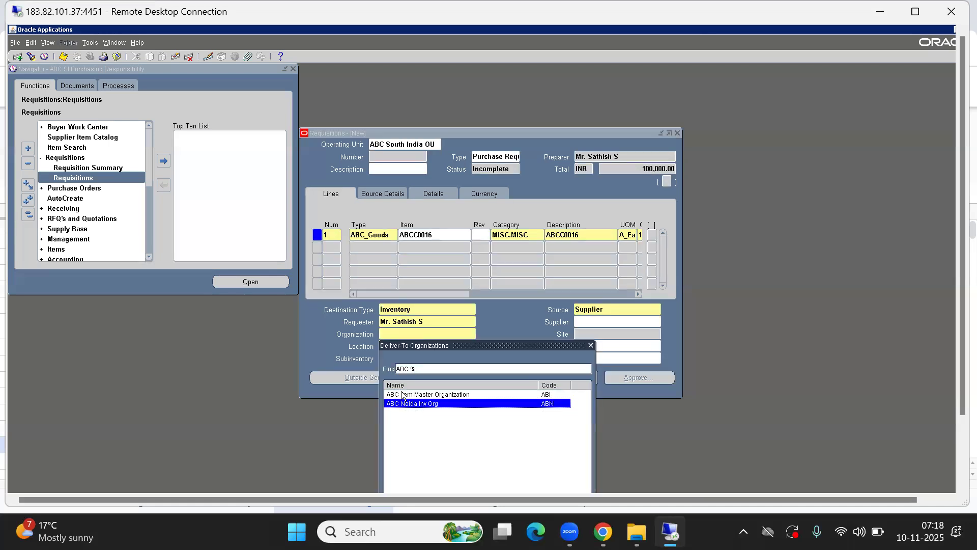
key("Up")
key("Down")
key("Up")
key("Down")
key("Up")
key("Down")
key("Up")
key("Down")
key("Up")
key("Down")
key("Up")
key("Down")
key("Up")
key("Down")
left_click(590, 344)
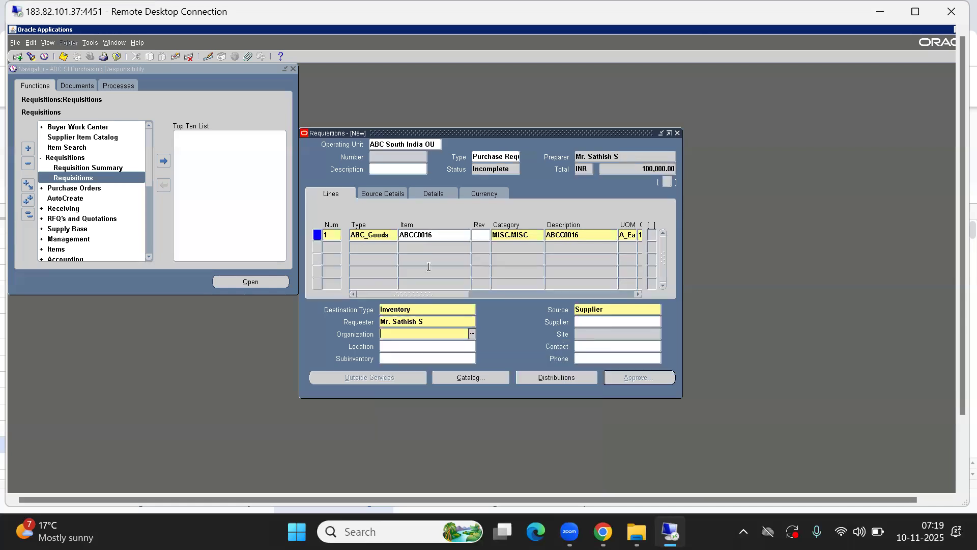
- In the Navigator, collapse the function tree and open Items > Master Items
left_click(130, 103)
left_click(91, 43)
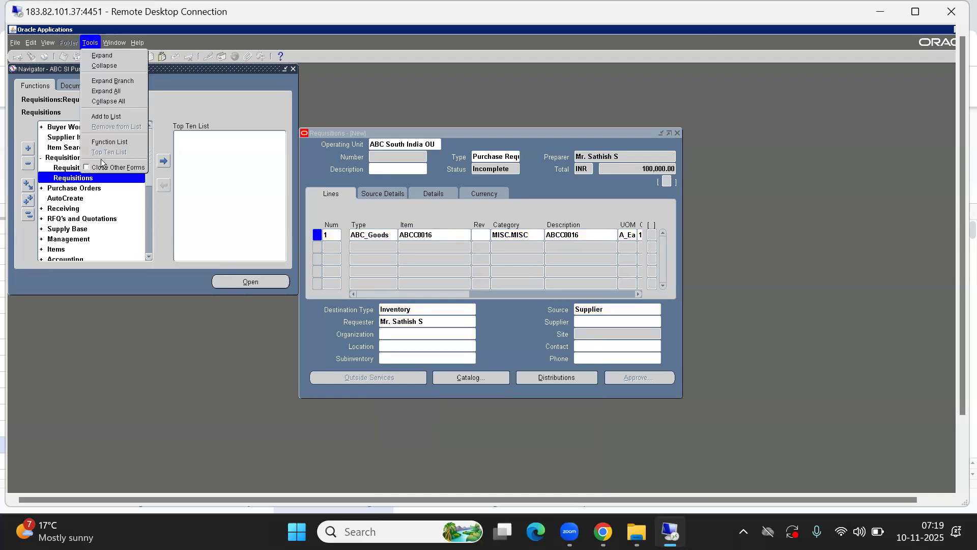
left_click(196, 85)
left_click(28, 214)
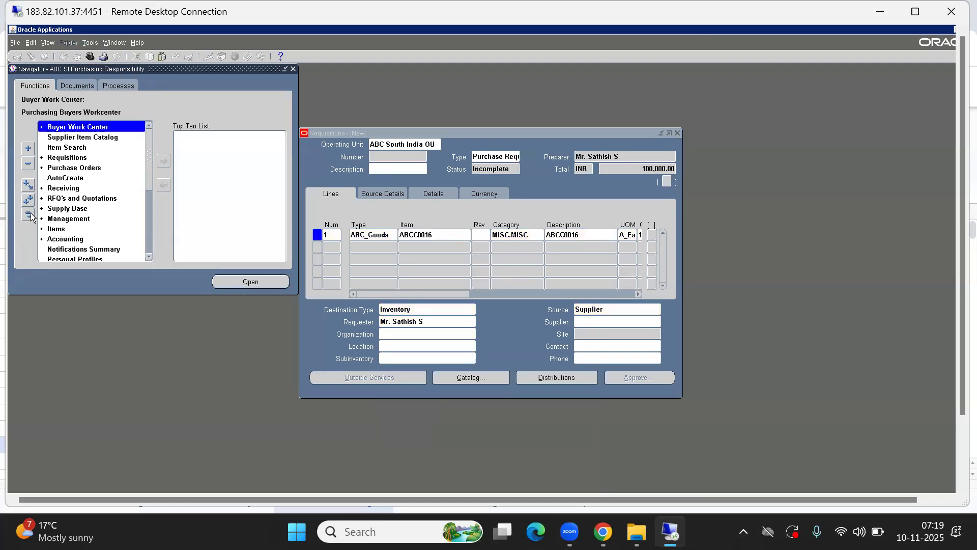
type("ite")
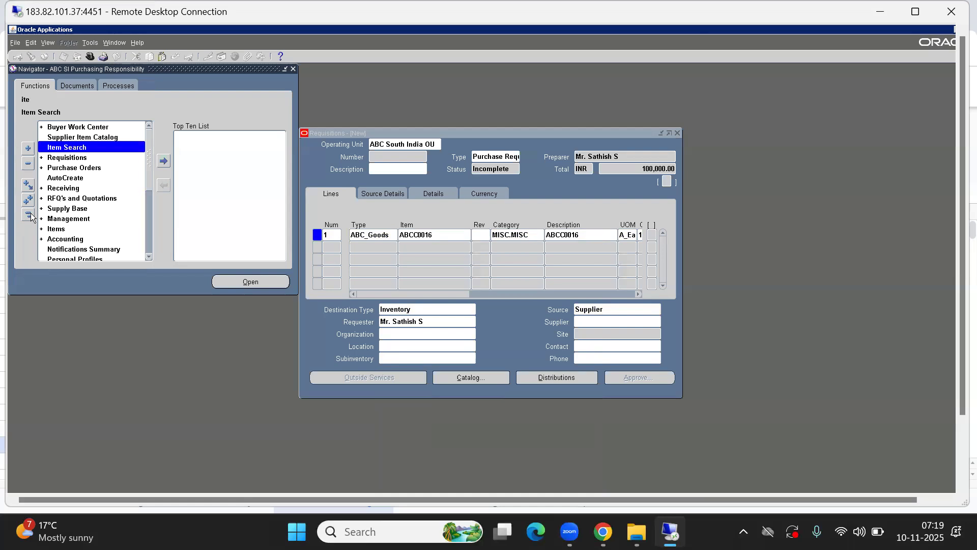
double_click(73, 230)
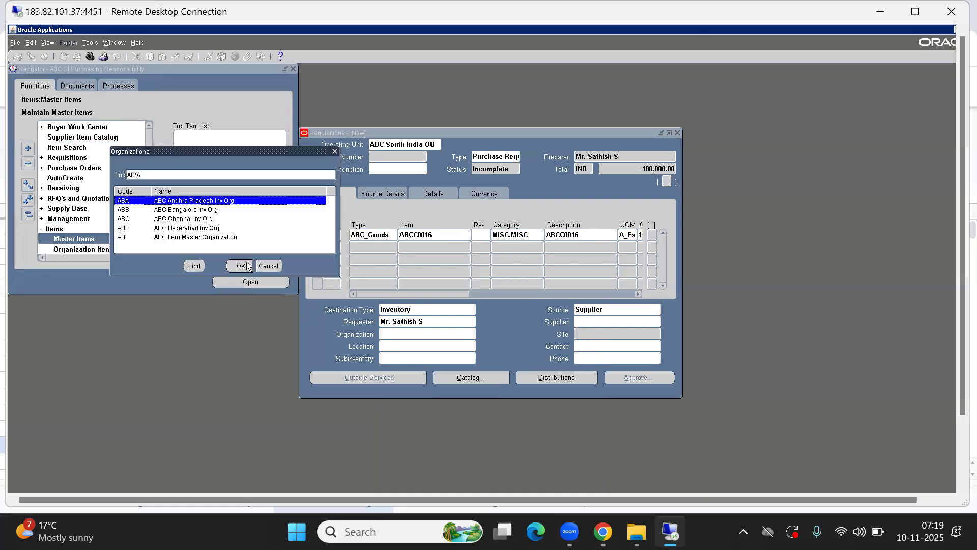
- Choose ABC Item Master Organization and query item ABCC0016 in the Master Item form
left_click(179, 238)
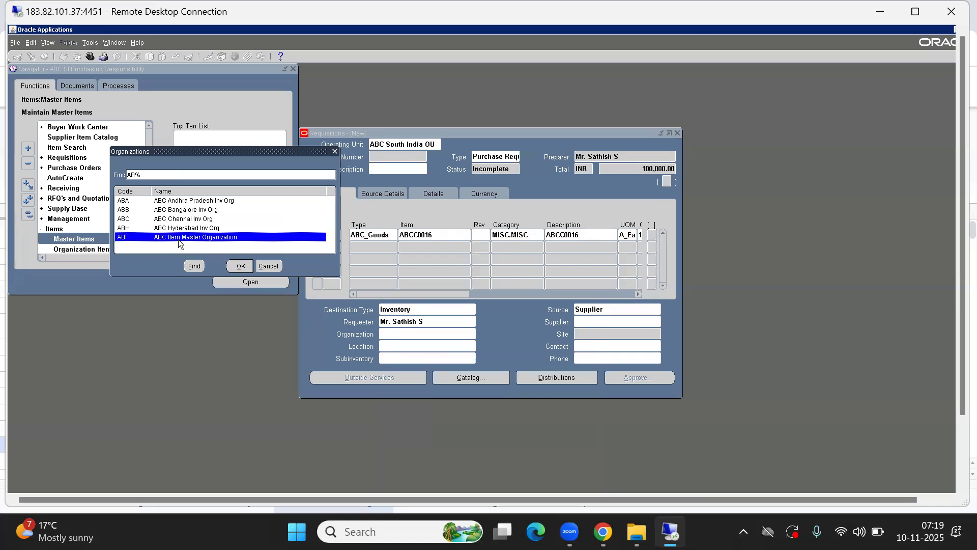
double_click(179, 243)
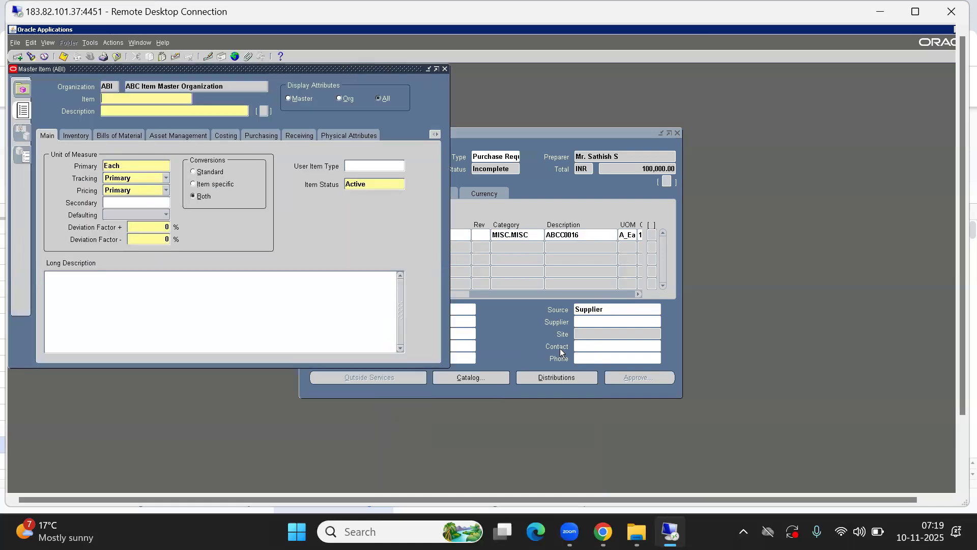
left_click(561, 352)
left_click(443, 233)
key("ctrl+c")
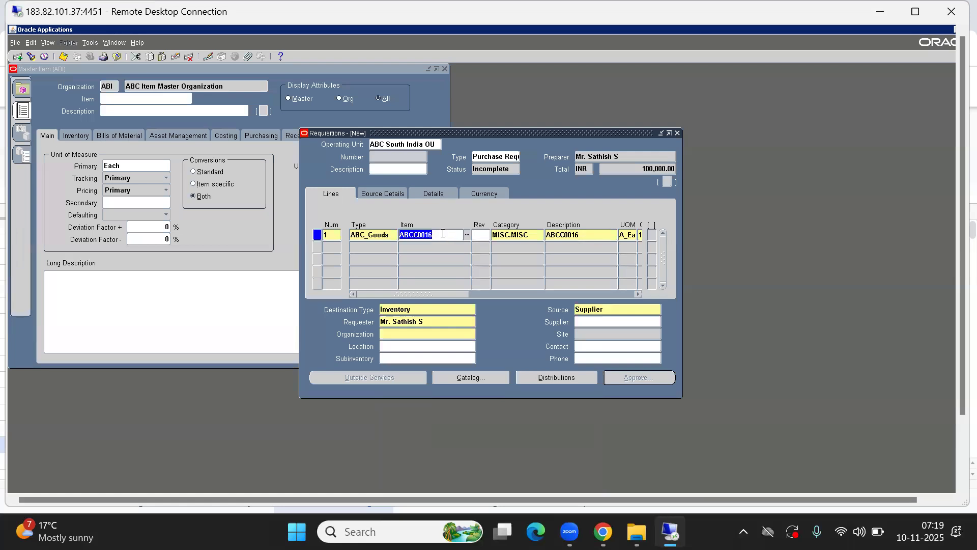
left_click(288, 121)
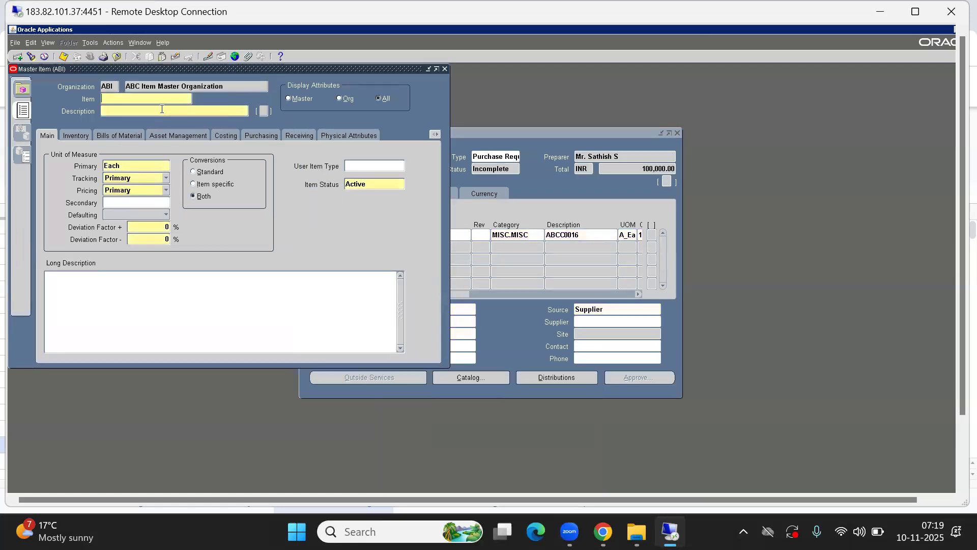
key("F11")
key("ctrl+v")
key("ctrl+F11")
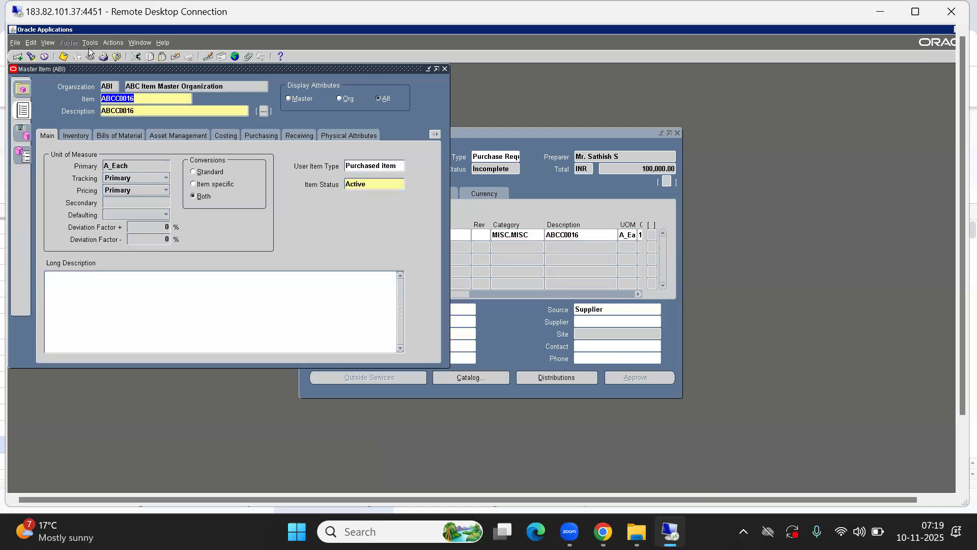
left_click(90, 43)
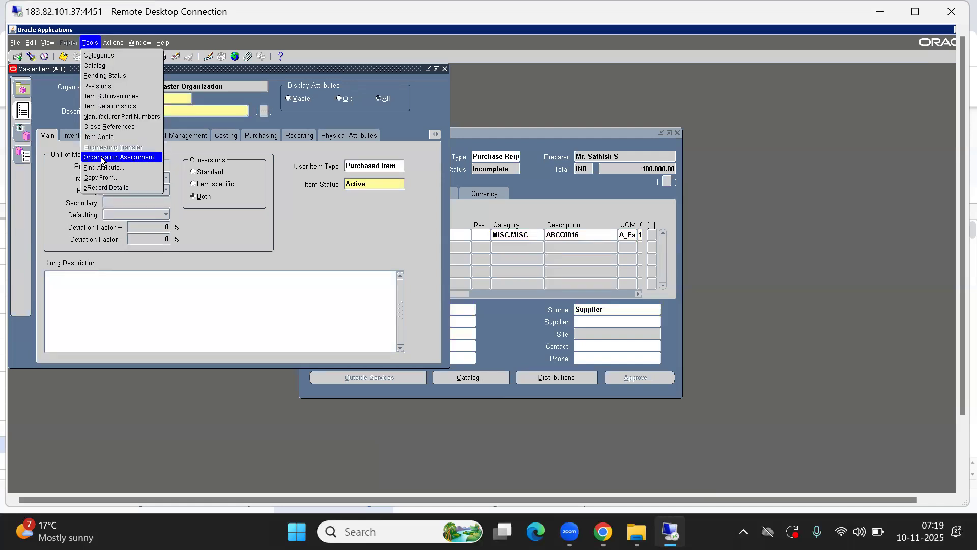
- Assign item ABCC0016 to the ABC Bangalore Inv Org in its organization assignments
left_click(102, 161)
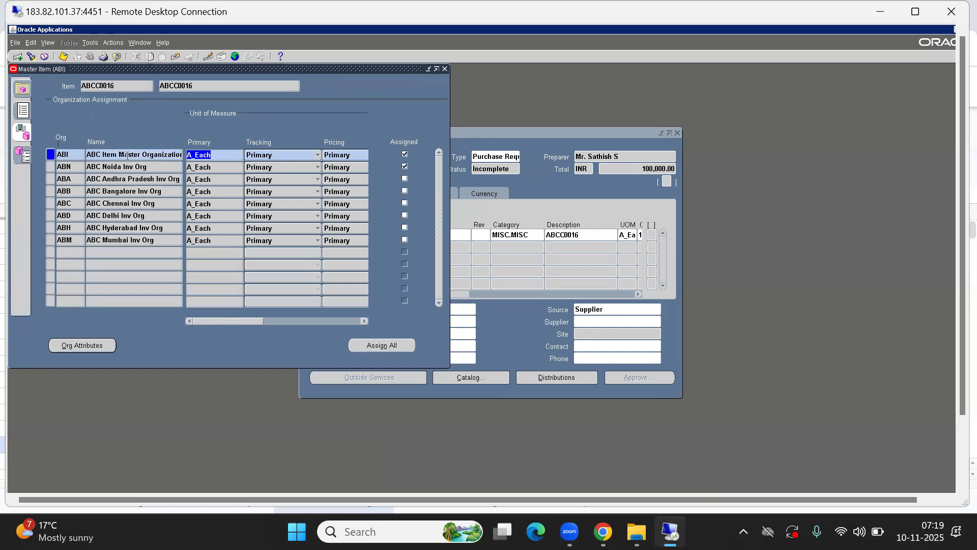
left_click(105, 156)
left_click(107, 167)
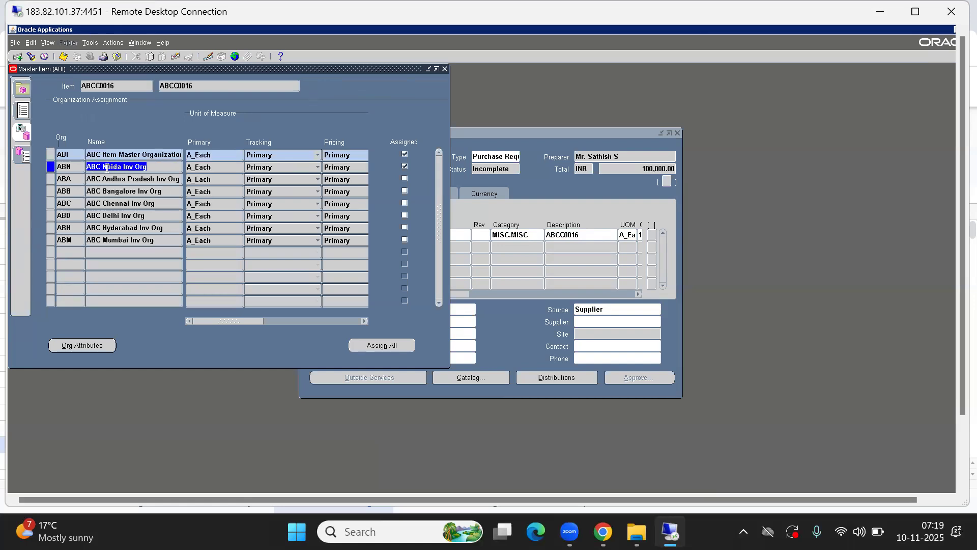
left_click(118, 191)
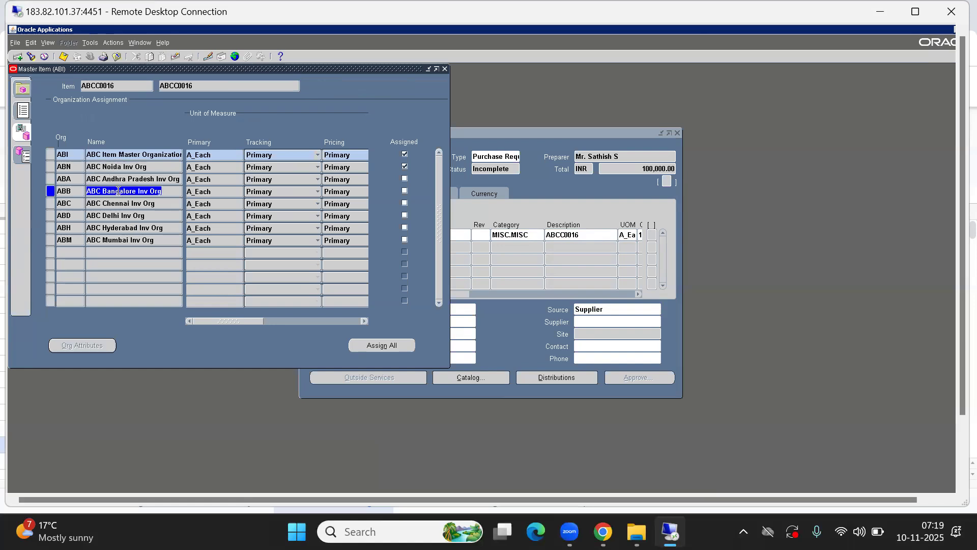
left_click(404, 191)
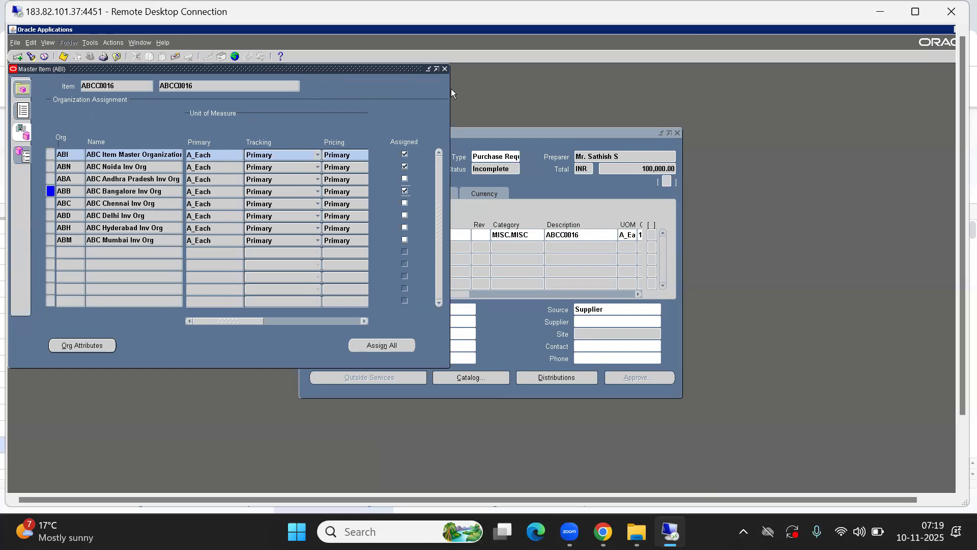
- Review the item's Main and Purchasing attributes, then close Master Item
left_click(24, 111)
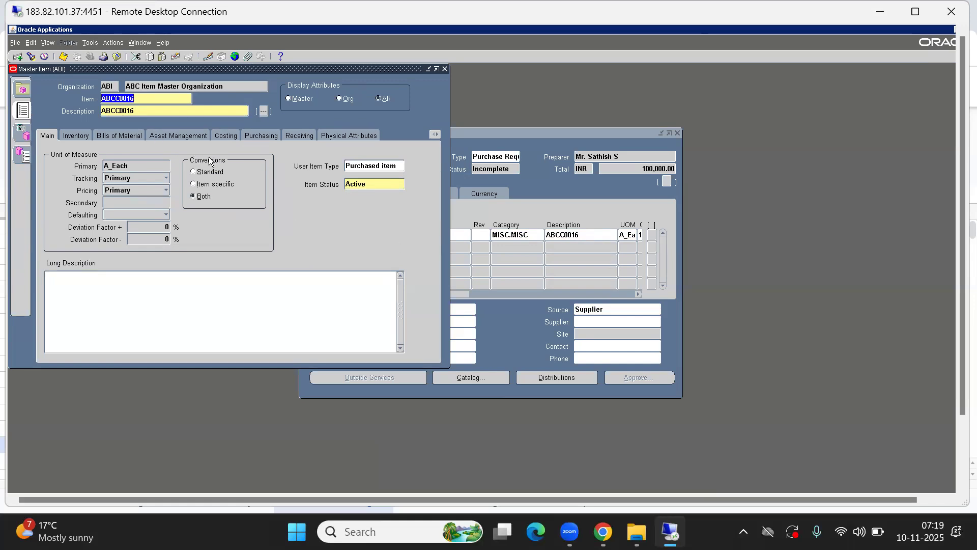
left_click(261, 135)
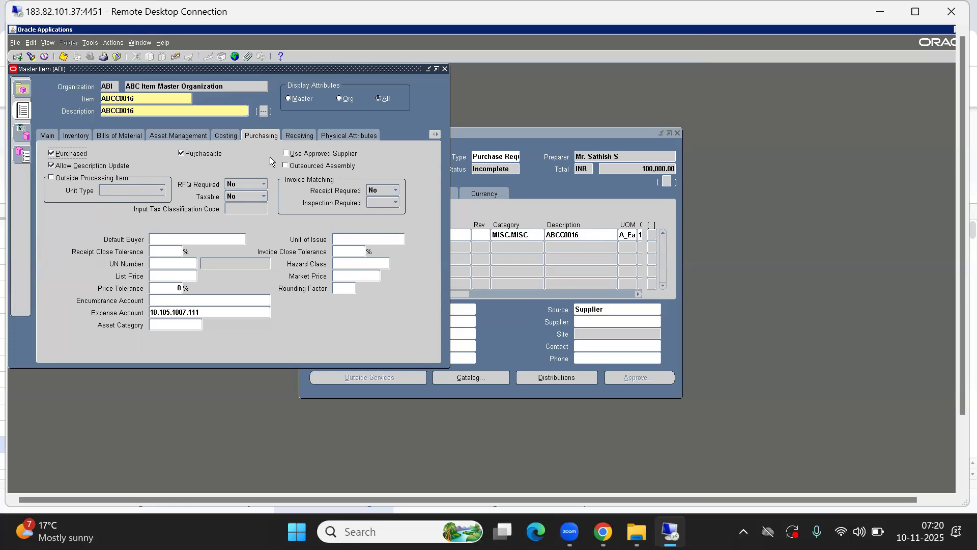
left_click(444, 69)
left_click(529, 305)
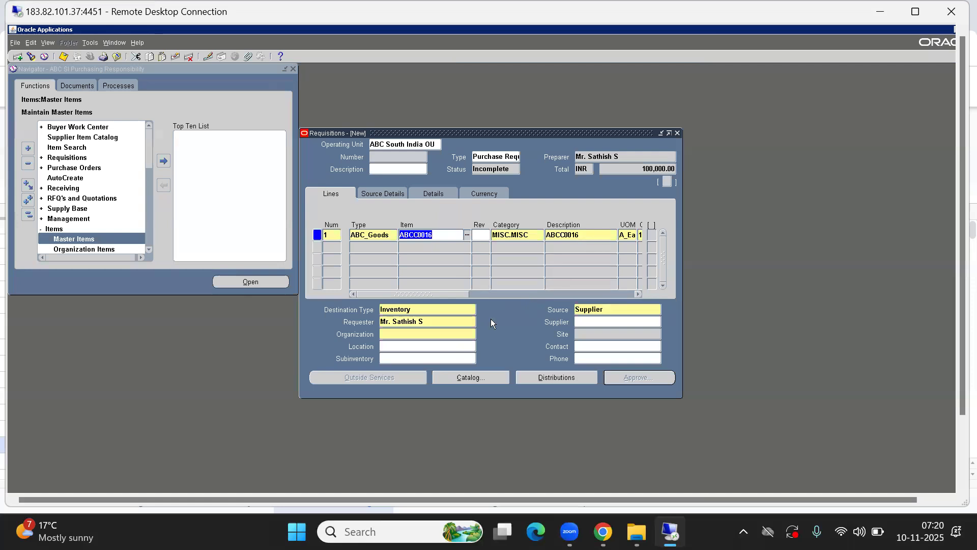
- Set the line's deliver-to Organization to ABC Bangalore Inv Org
left_click(408, 334)
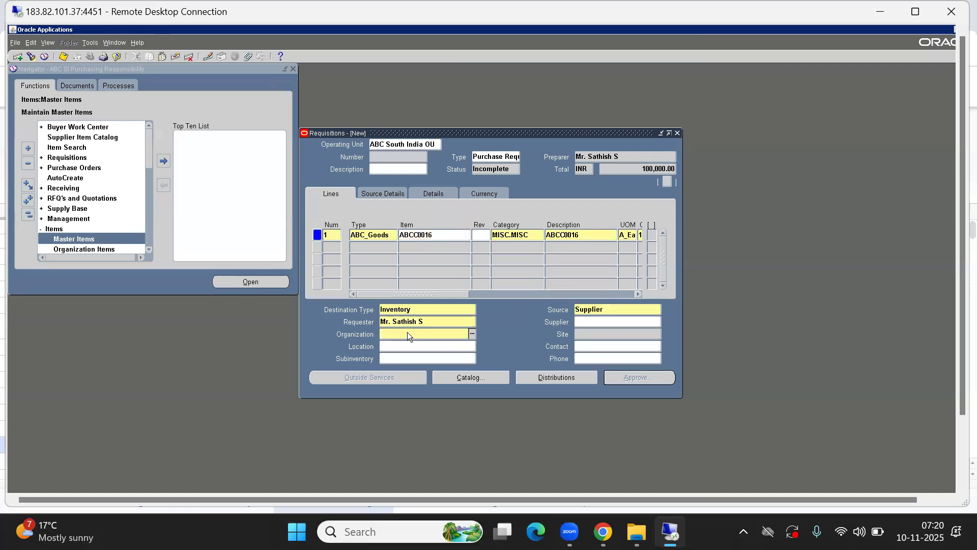
key("ctrl+l")
key("Down")
key("Up")
key("Return")
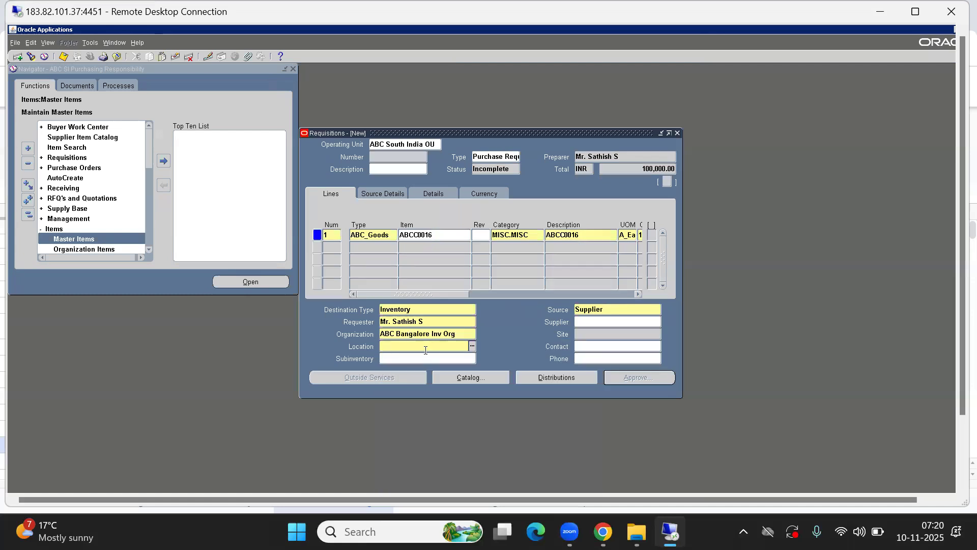
- Search all locations with % and choose ABC BANGALORE INV LOC as the deliver-to location
key("ctrl+l")
type("%")
key("Return")
key("Down")
key("Down")
key("Down")
key("Down")
key("Up")
key("Up")
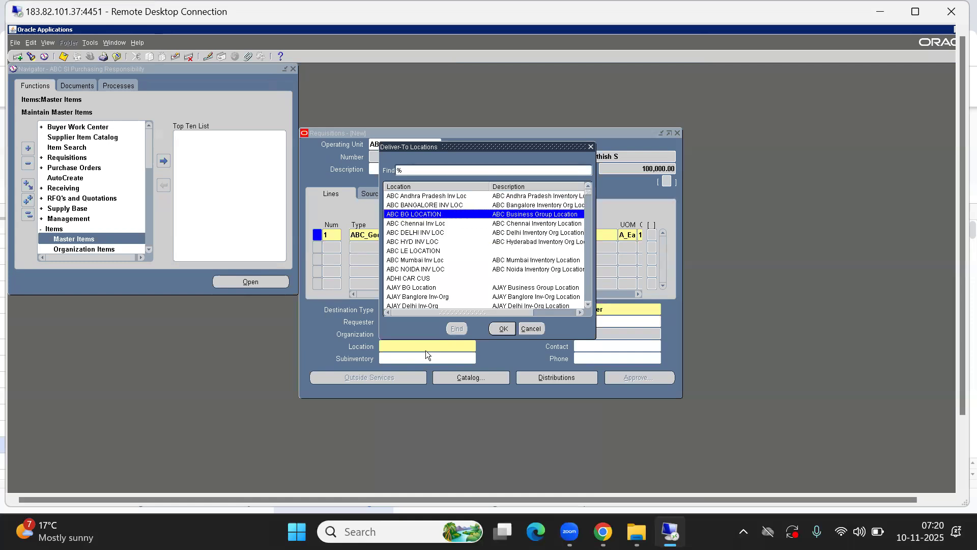
key("Up")
key("Return")
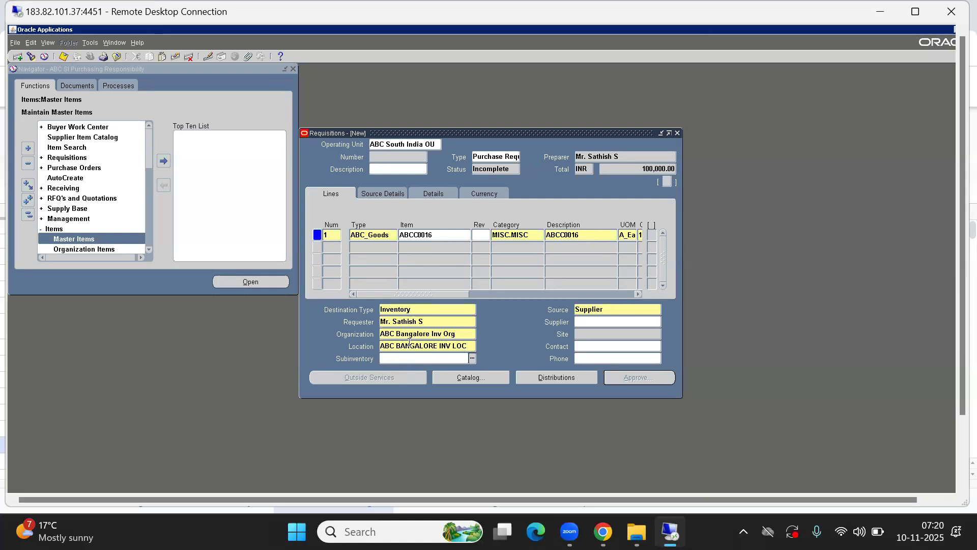
- Choose ABC RM SUB as the line's subinventory
left_click(472, 359)
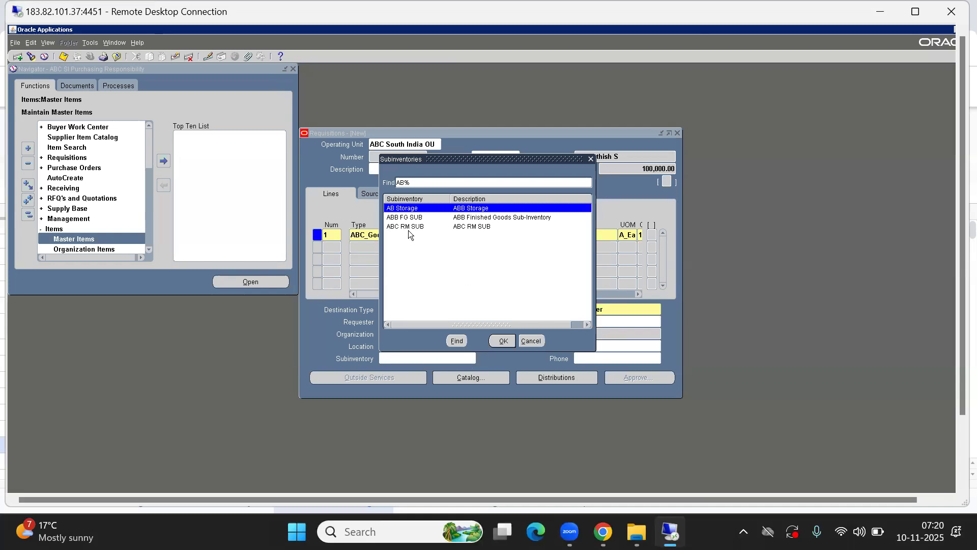
left_click(427, 228)
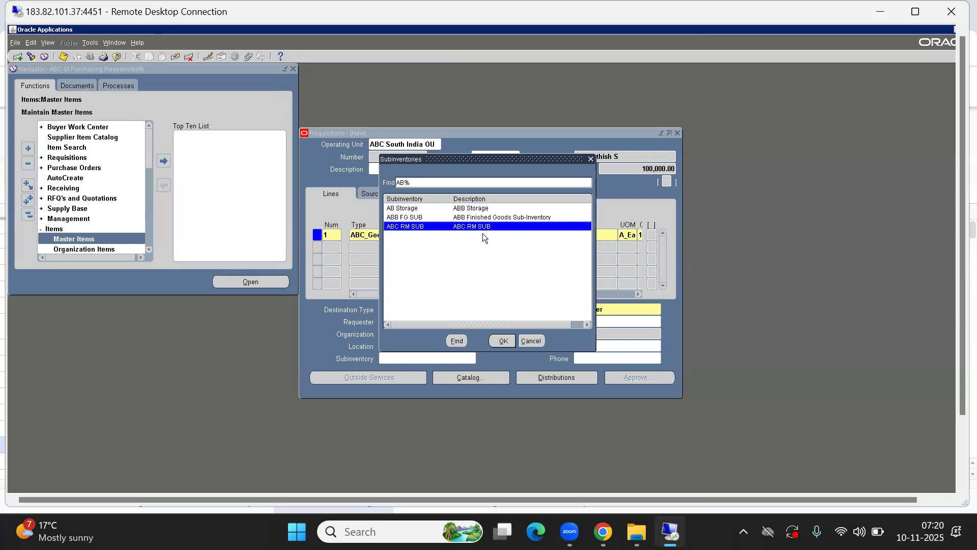
left_click(503, 341)
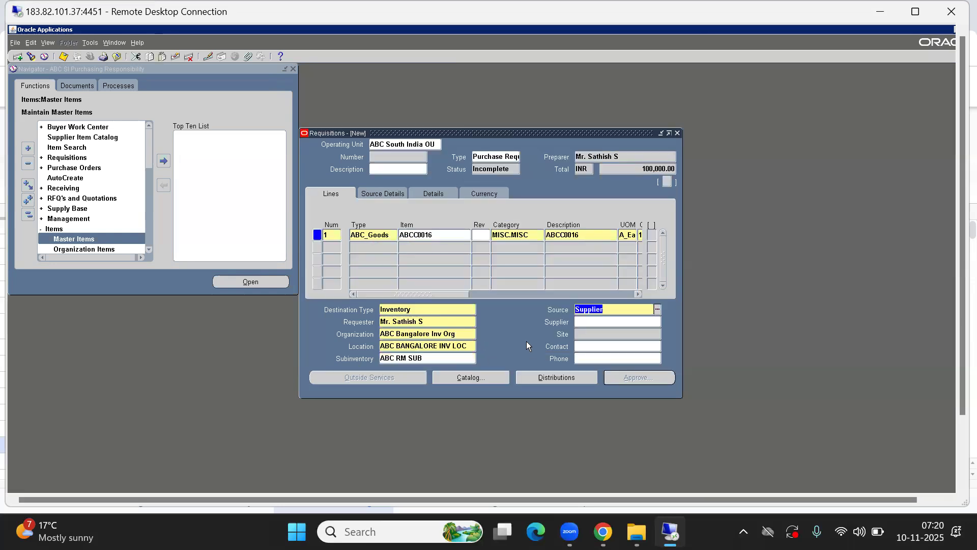
left_click(624, 312)
left_click_drag(612, 308, 501, 312)
left_click(594, 321)
left_click_drag(447, 293, 518, 294)
left_click(560, 237)
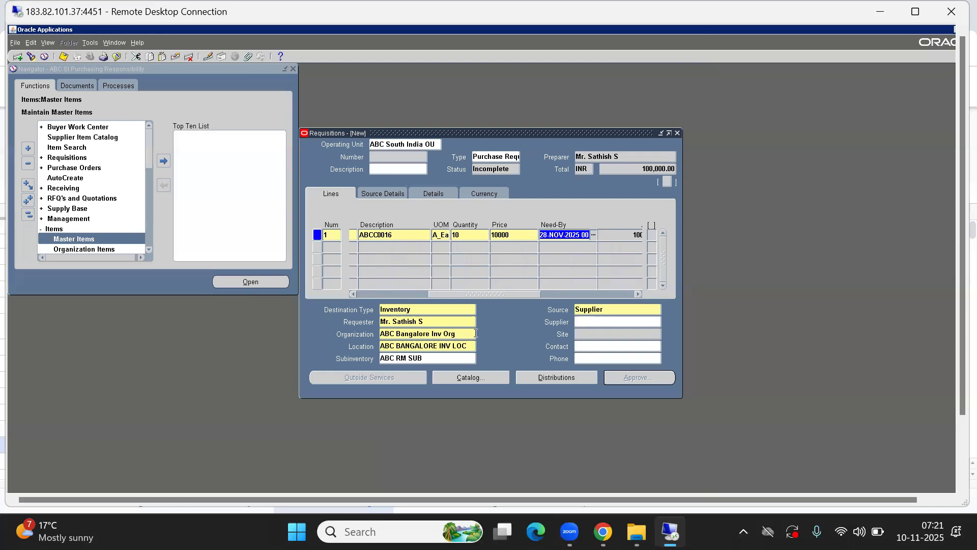
left_click(402, 336)
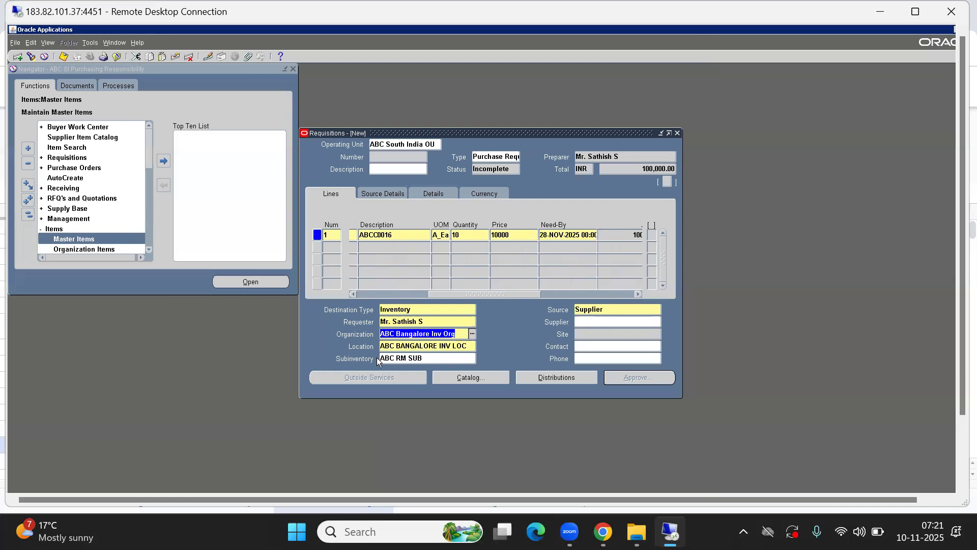
left_click(404, 358)
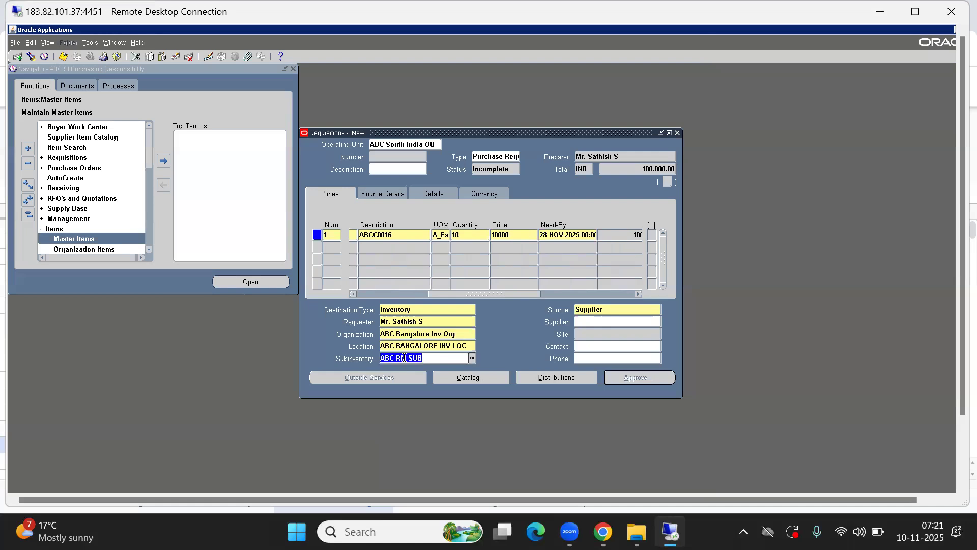
left_click_drag(490, 293, 345, 296)
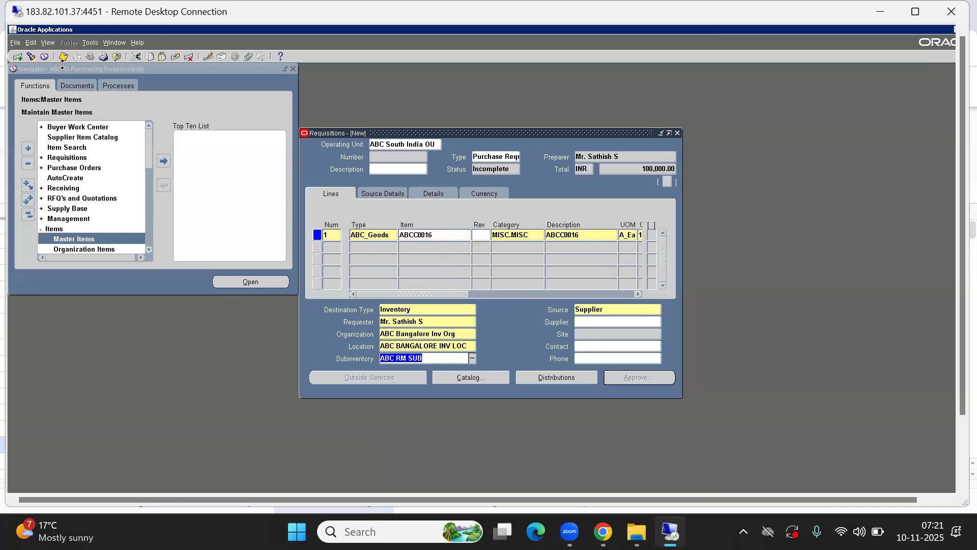
left_click(375, 158)
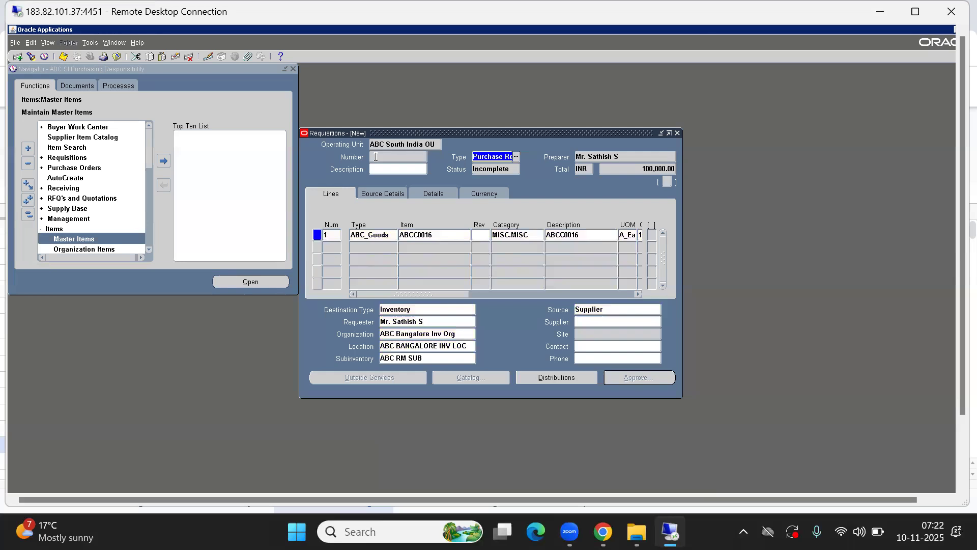
- Save the requisition and select its newly assigned number 10001
left_click(63, 57)
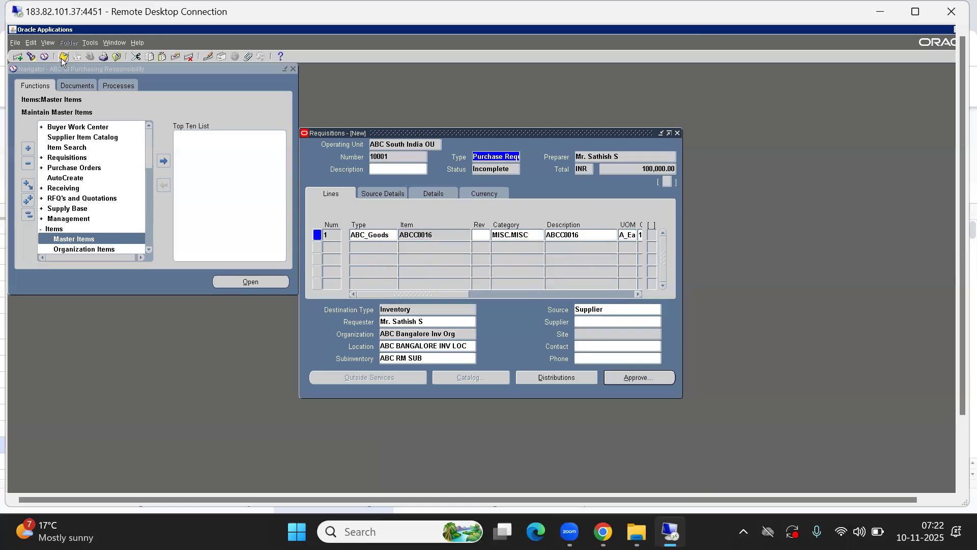
double_click(405, 156)
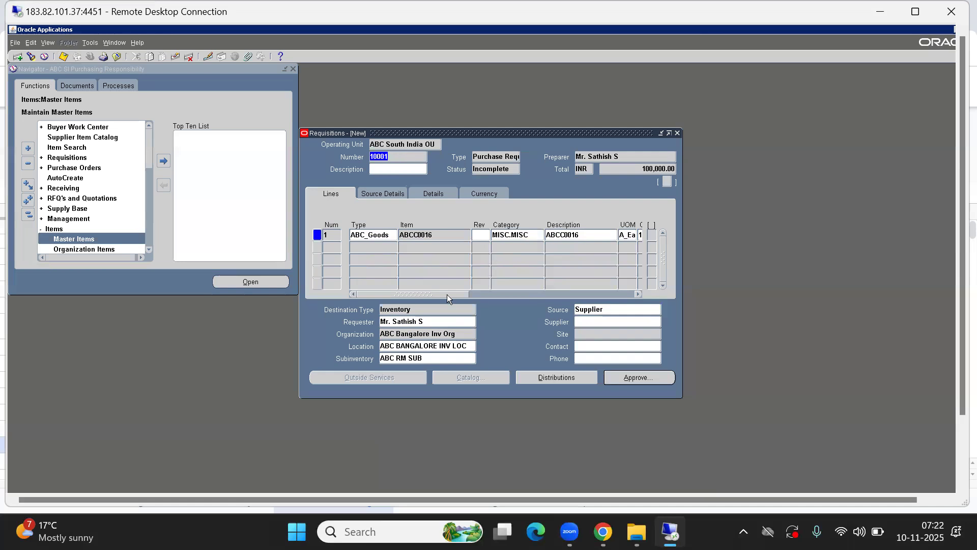
left_click_drag(447, 295, 326, 288)
- Open the distribution's Charge Account 10.105.1002.111 flexfield and move it aside to read the segment descriptions
left_click(557, 378)
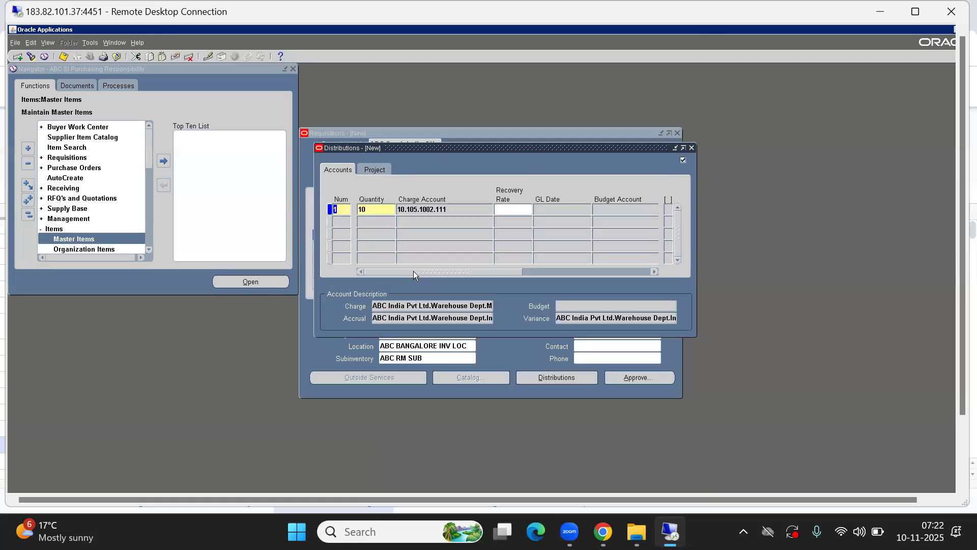
left_click_drag(398, 272, 331, 278)
left_click(439, 208)
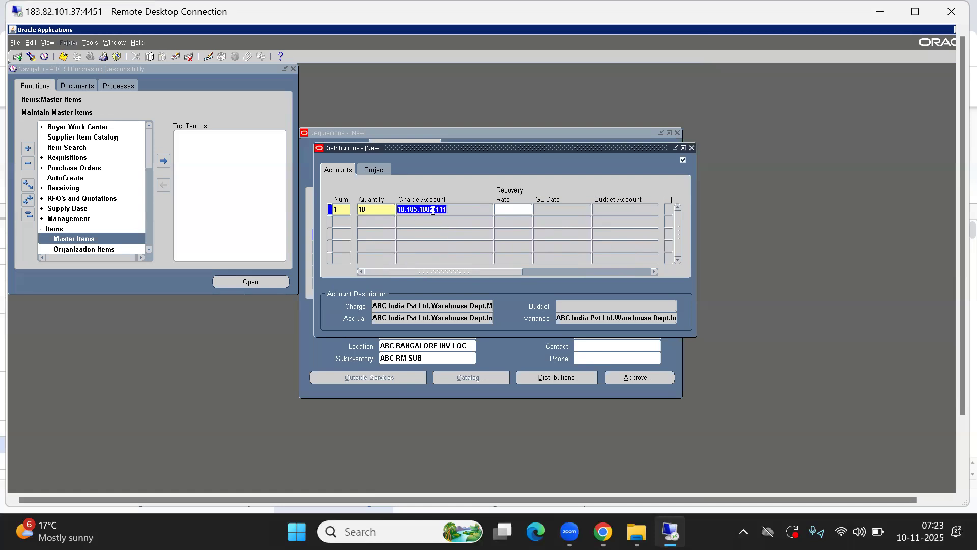
key("ctrl+l")
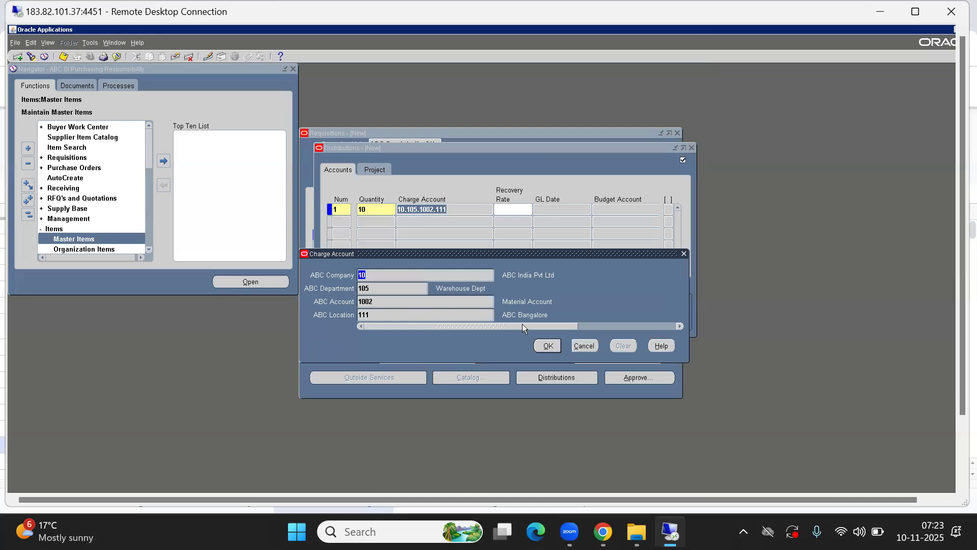
left_click_drag(449, 253, 704, 237)
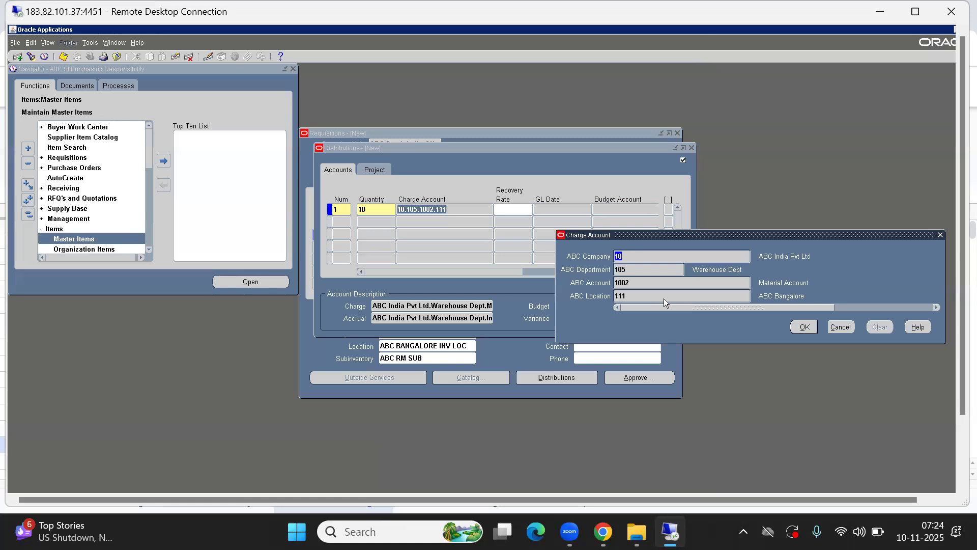
- Close the charge account details and open the Organizations setup form from the navigator
left_click(840, 326)
left_click(157, 283)
left_click(28, 215)
type("se")
key("Return")
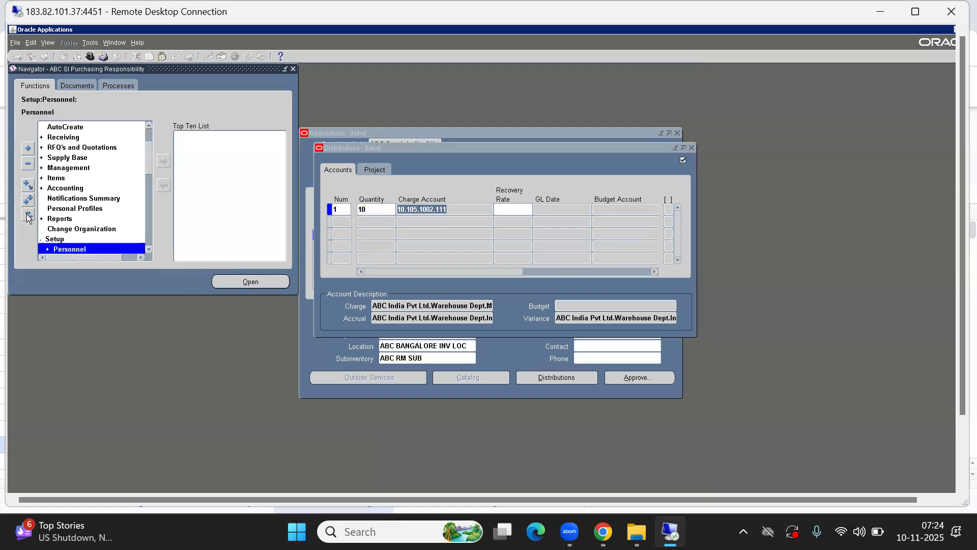
type("o")
key("Return")
key("Down")
key("Down")
key("Down")
key("Down")
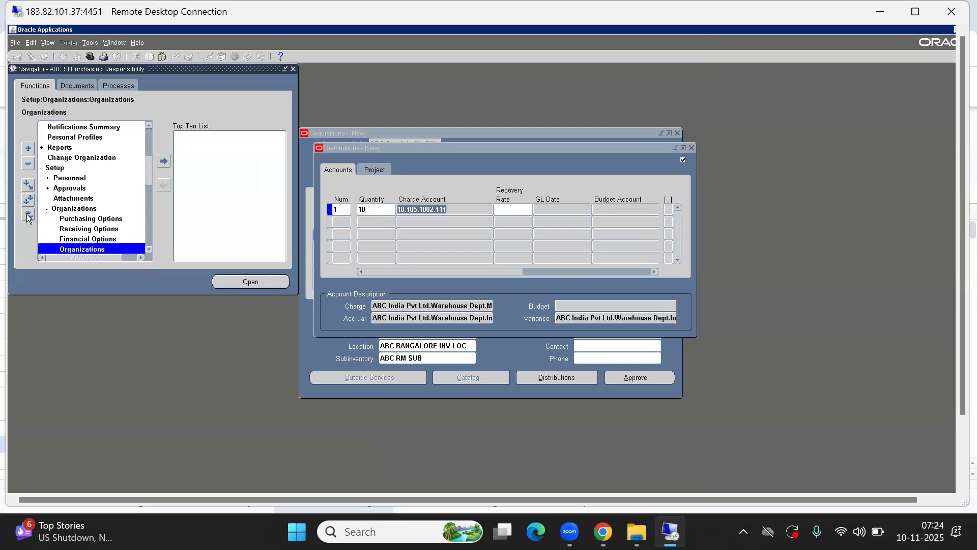
key("Down")
key("Down")
key("Down")
key("Down")
key("Down")
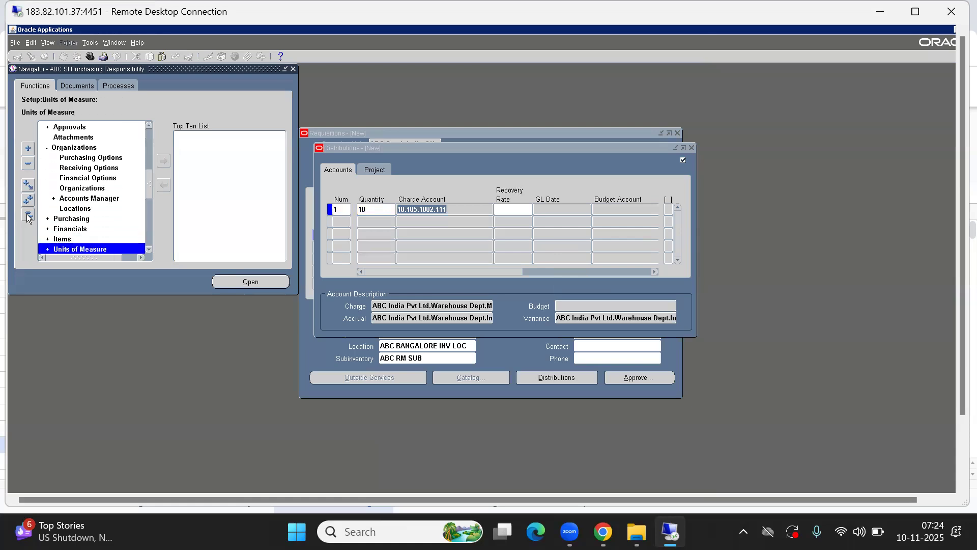
key("Up")
key("Up")
key("Up")
key("Up")
key("Up")
key("Return")
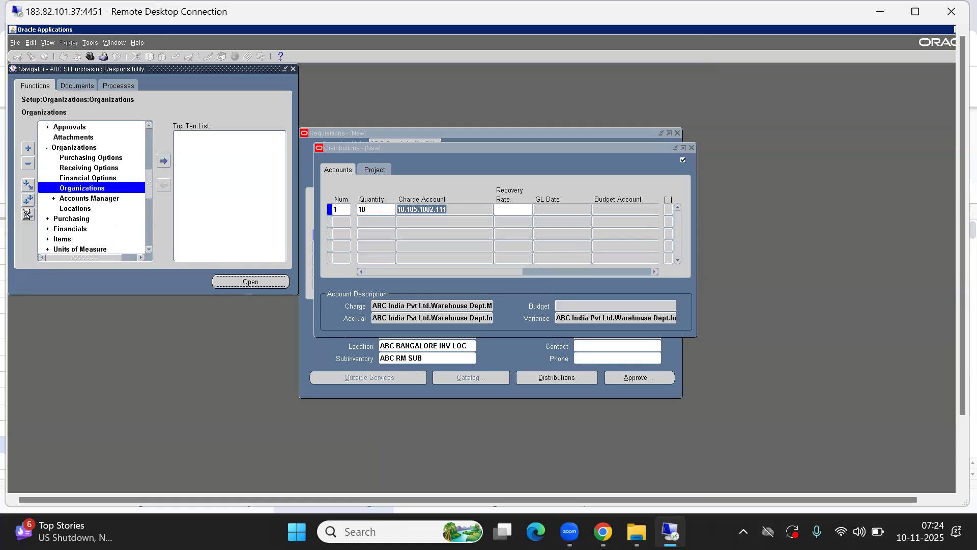
- Find ABC Bangalore Inv Org and show its inventory Costing Information
type("abc")
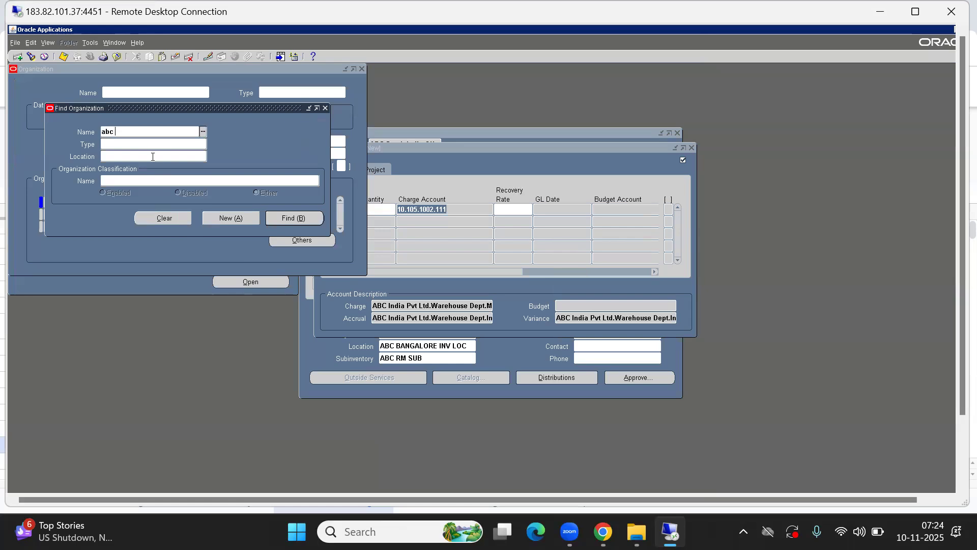
key("Tab")
key("Return")
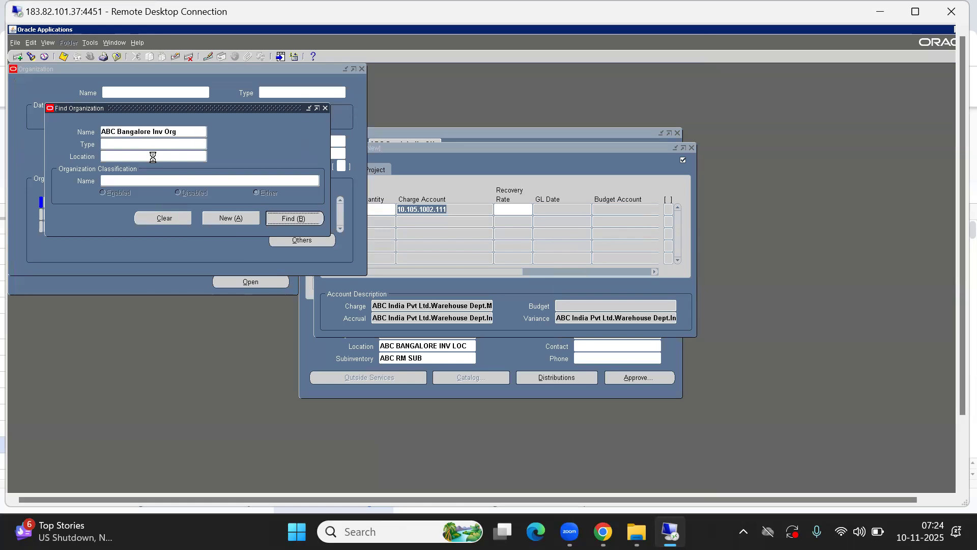
left_click(298, 242)
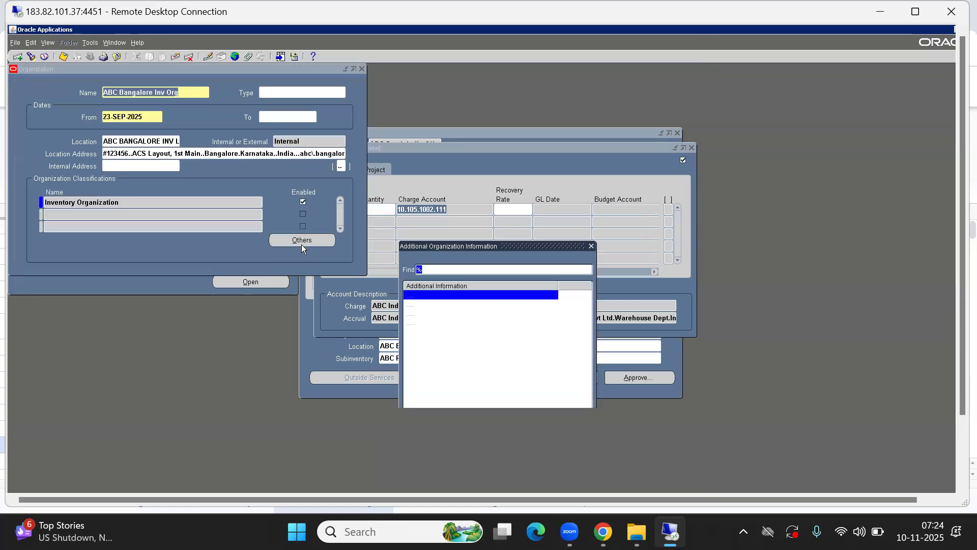
double_click(428, 314)
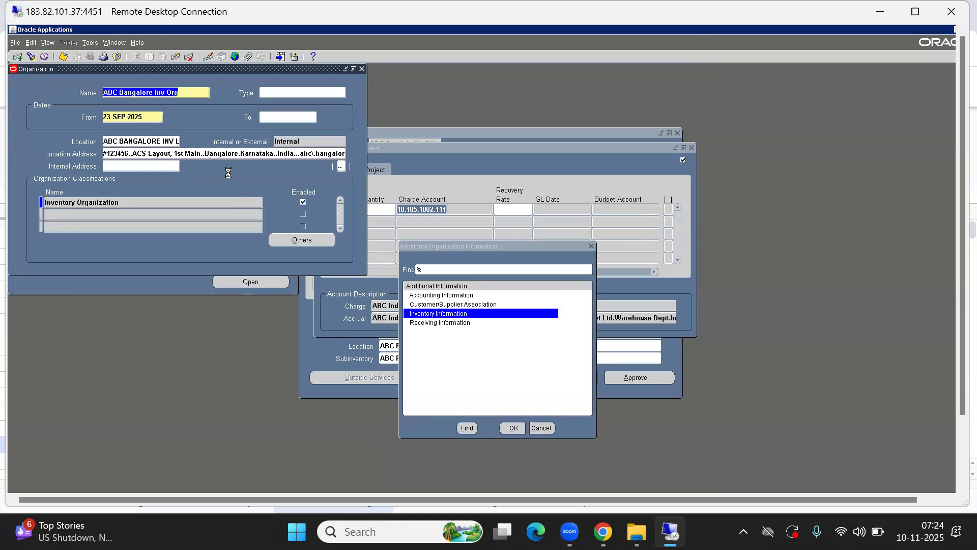
left_click(99, 80)
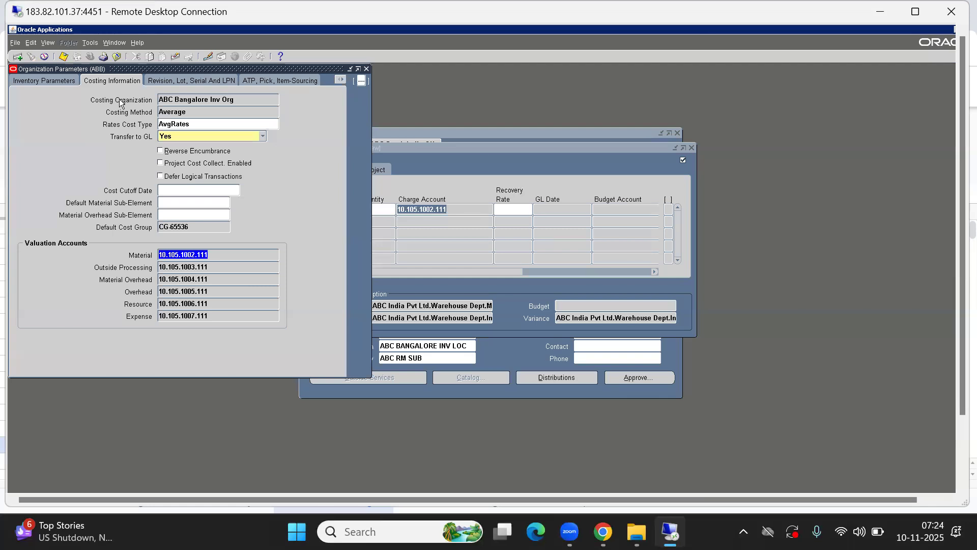
- Inspect the Material account's segments, then check the requisition distribution's Accrual Account
double_click(202, 258)
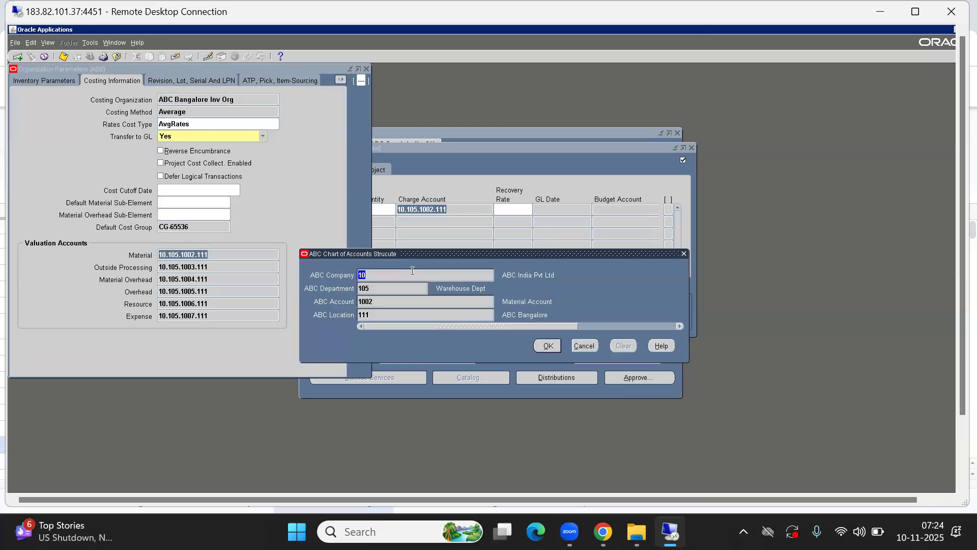
left_click_drag(404, 254, 537, 253)
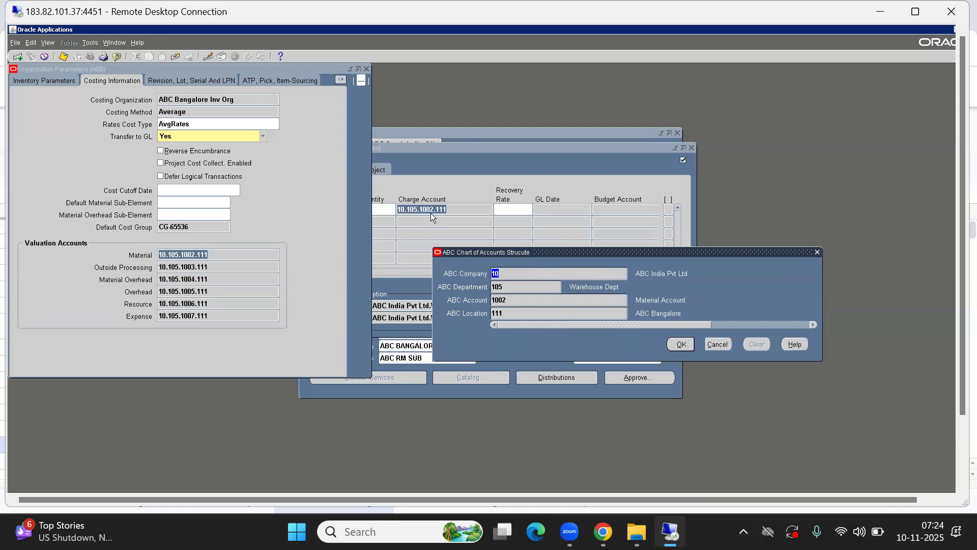
left_click(715, 348)
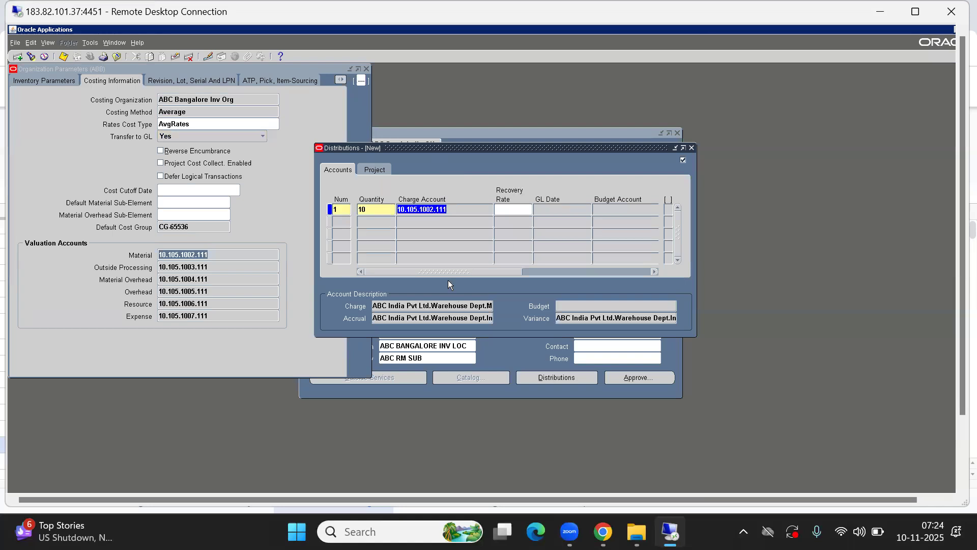
left_click_drag(450, 271, 549, 273)
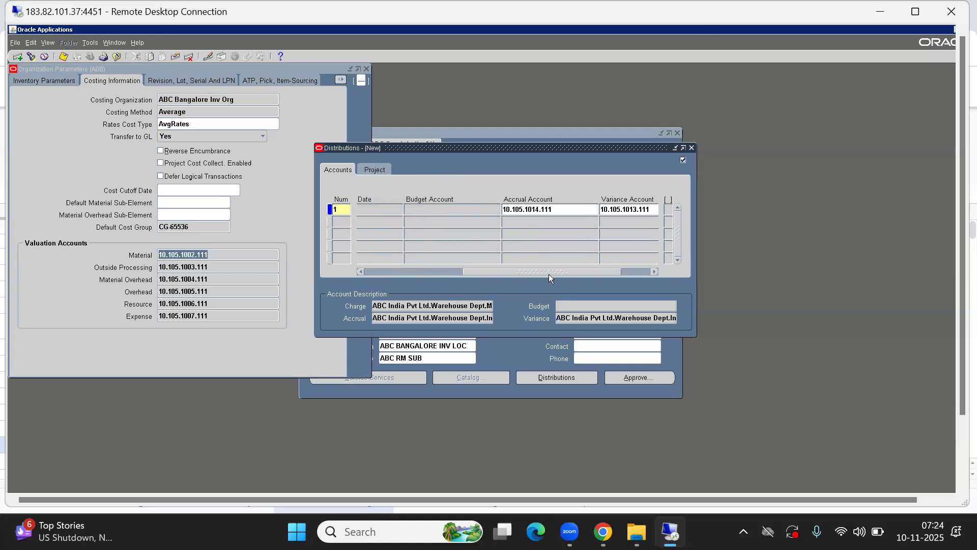
left_click(524, 211)
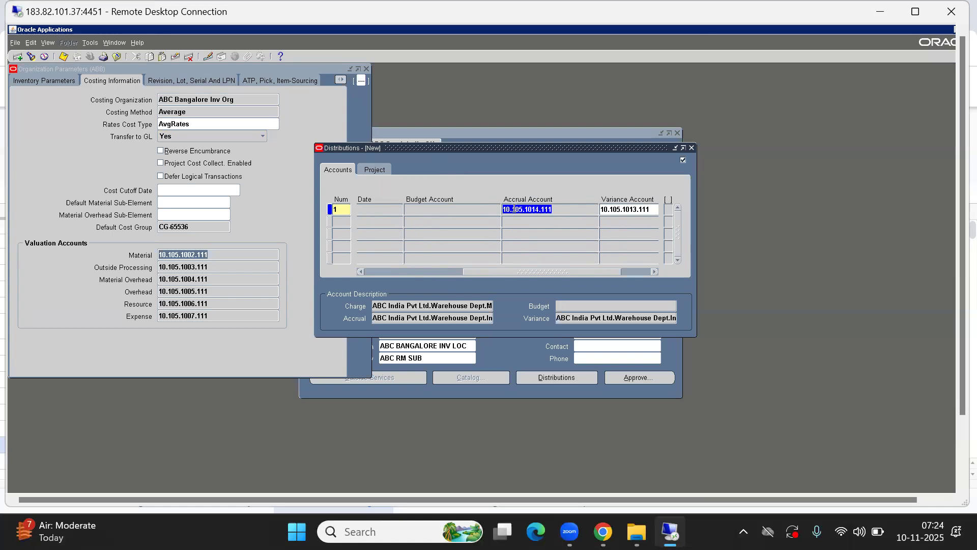
- Show Other Accounts and compare Inventory AP Accrual 10.105.1014.111 and Invoice Price Variance 10.105.1013.111
left_click(306, 115)
left_click(341, 81)
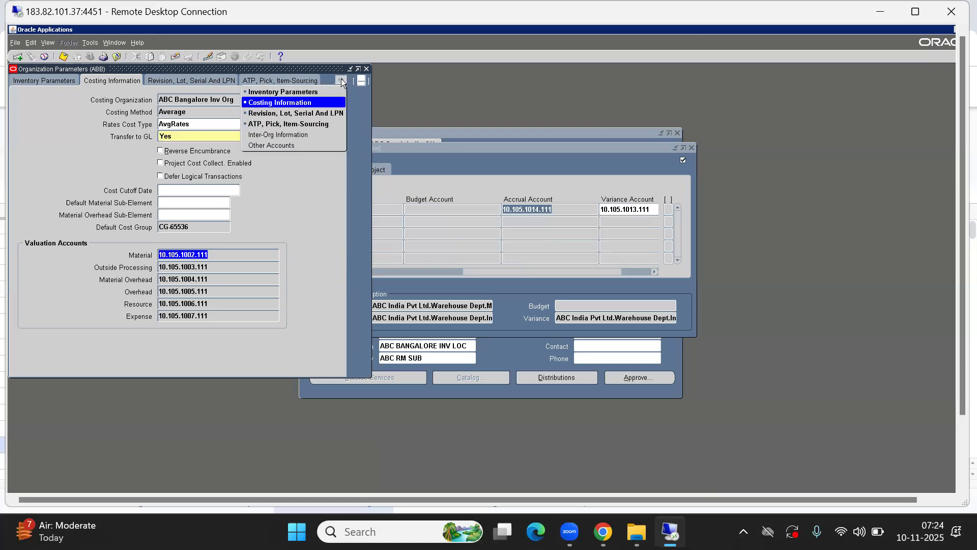
left_click(281, 146)
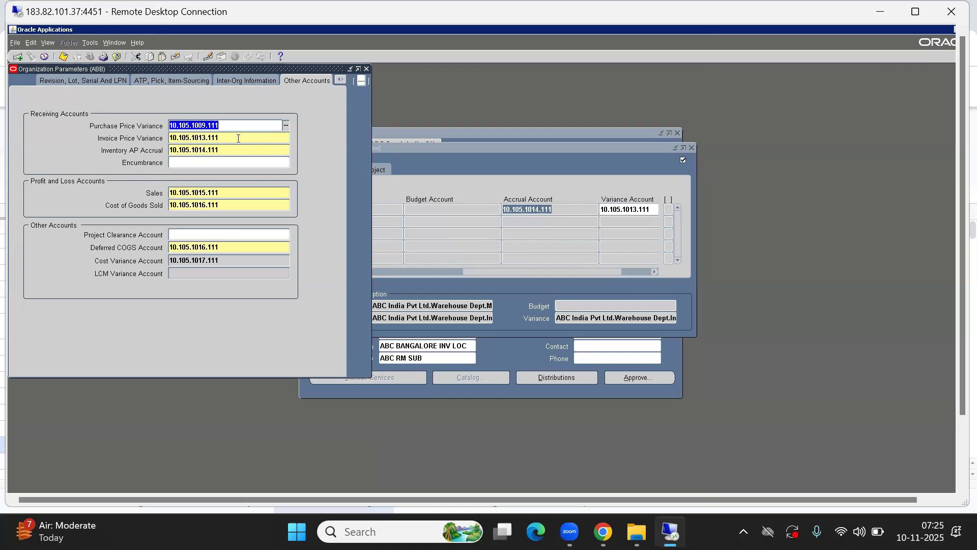
left_click(209, 149)
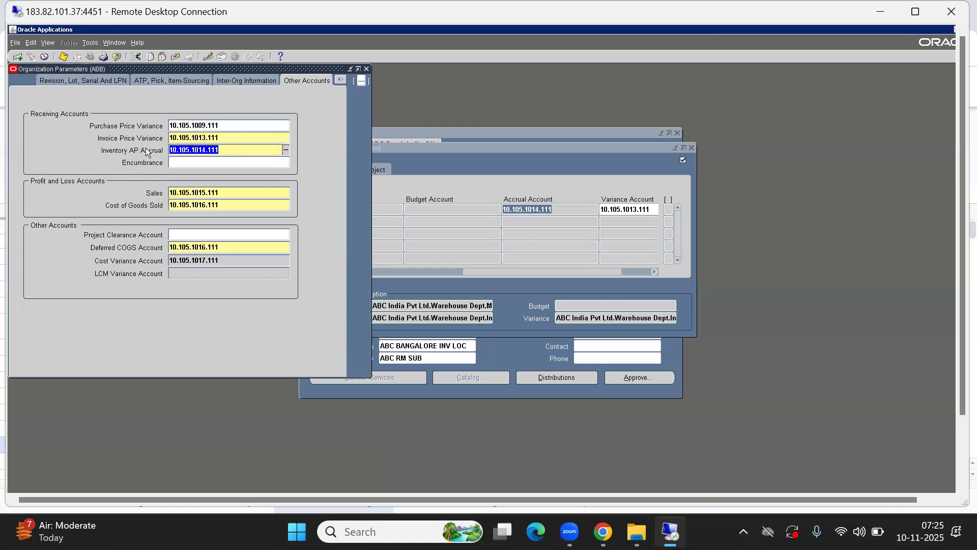
left_click(225, 138)
left_click(226, 146)
left_click(220, 137)
left_click(227, 152)
- Review the distribution's Charge Account and Project details, ending on the empty Project tab
left_click(485, 176)
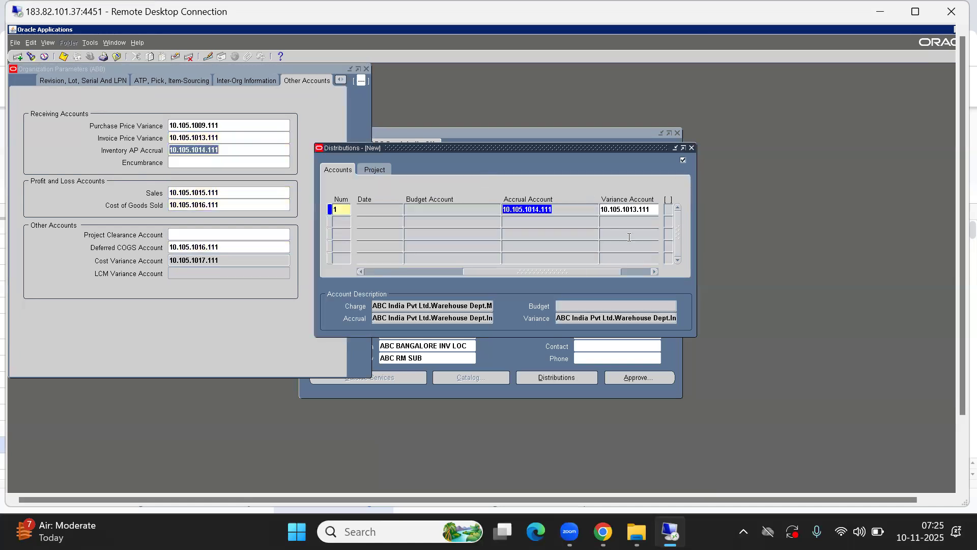
left_click_drag(524, 272, 253, 264)
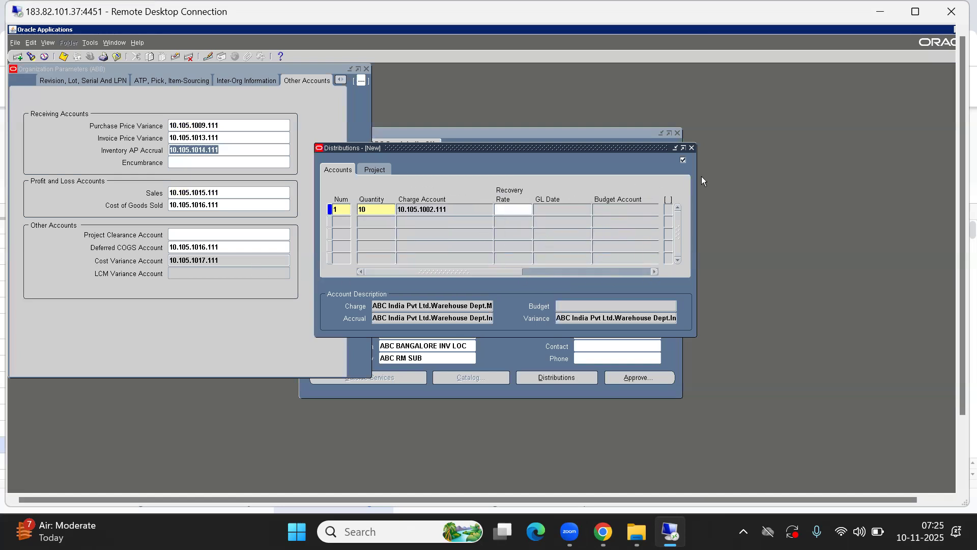
left_click(376, 171)
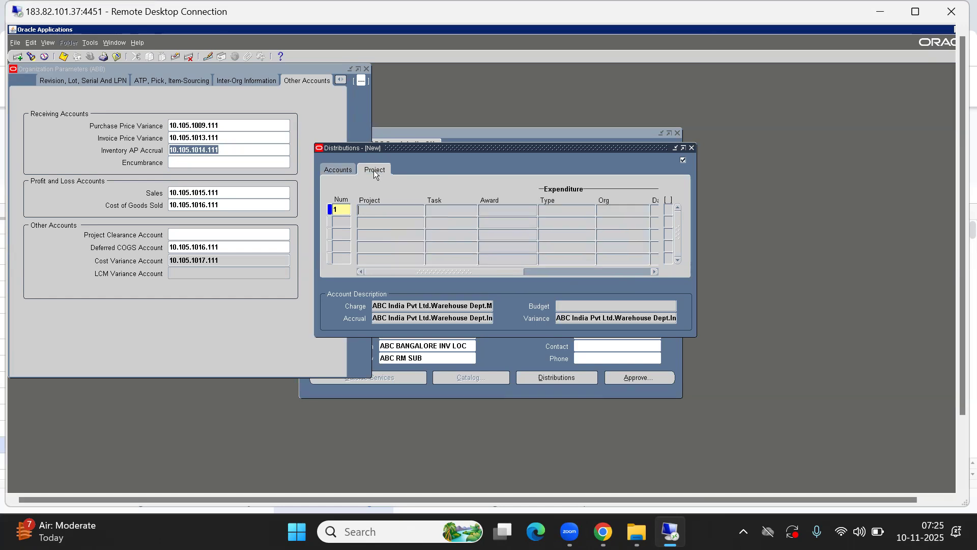
left_click(341, 170)
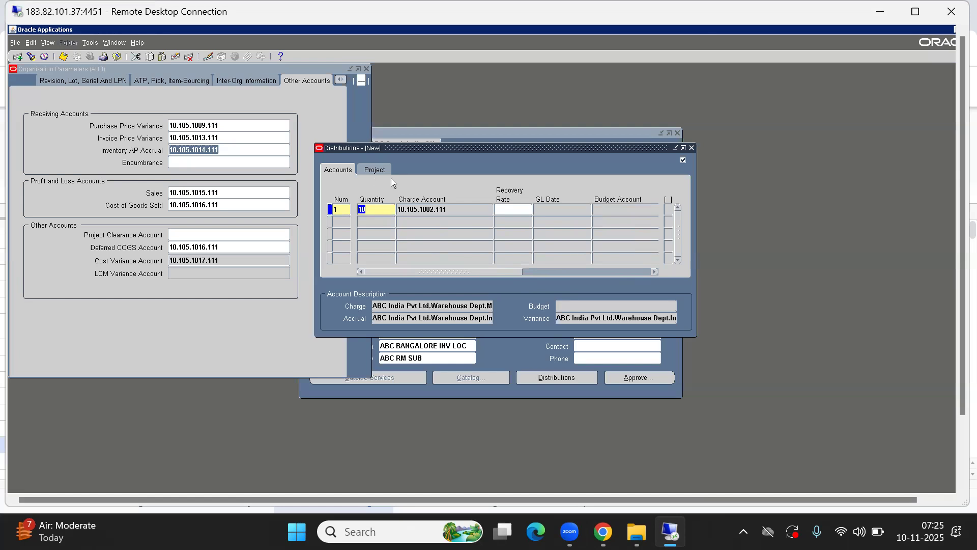
left_click(413, 209)
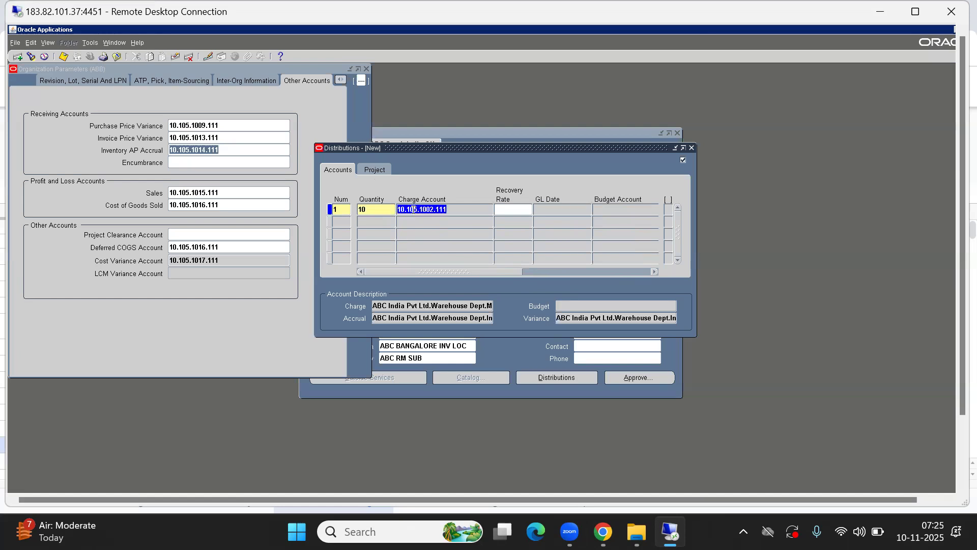
left_click(374, 172)
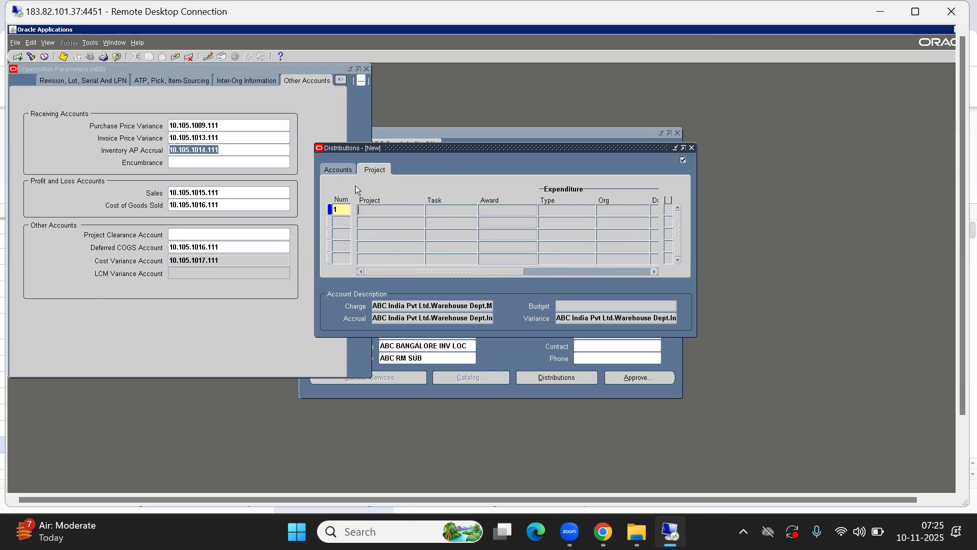
left_click(329, 170)
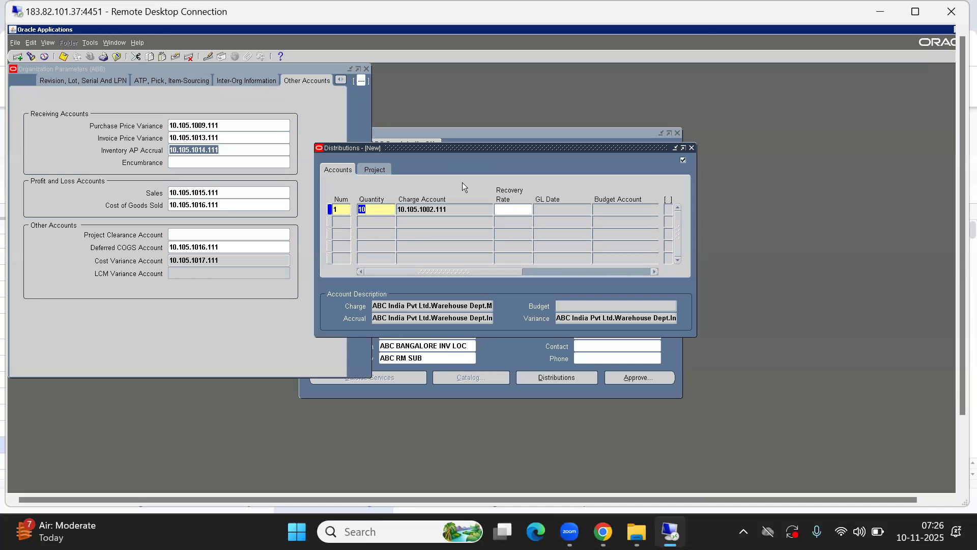
left_click(373, 166)
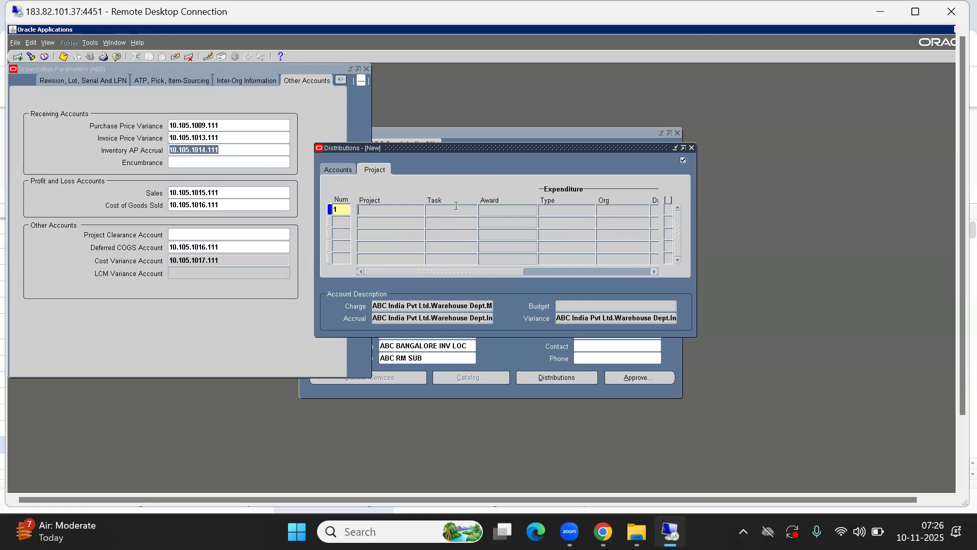
left_click(692, 148)
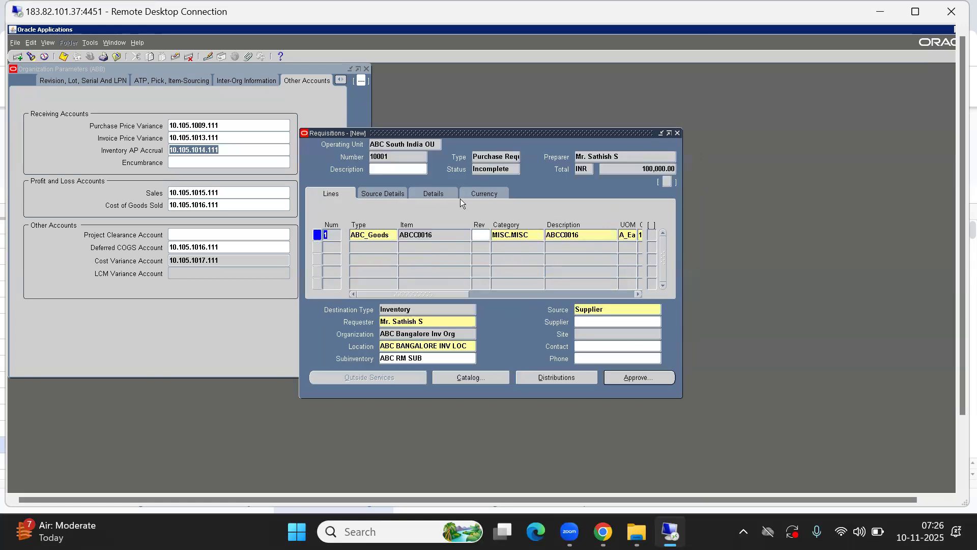
left_click(263, 98)
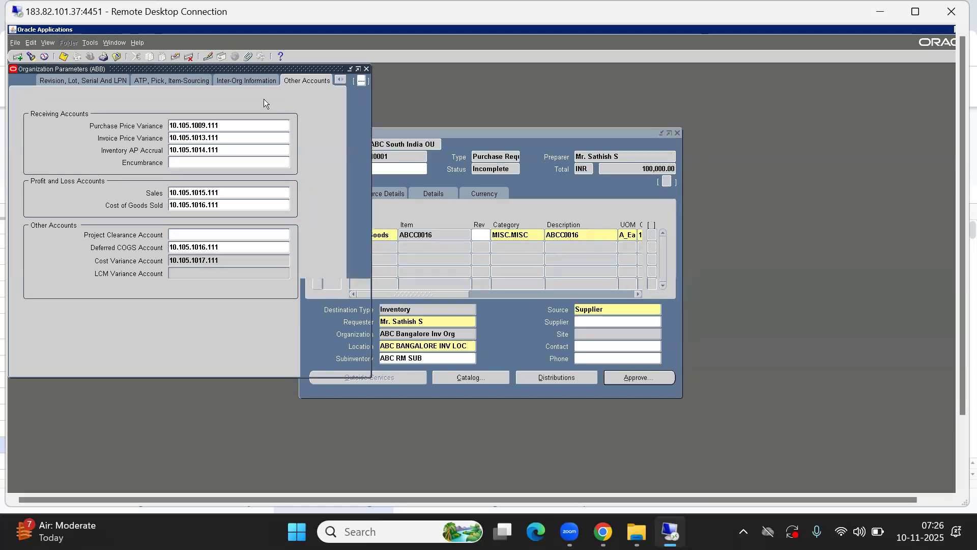
left_click(367, 68)
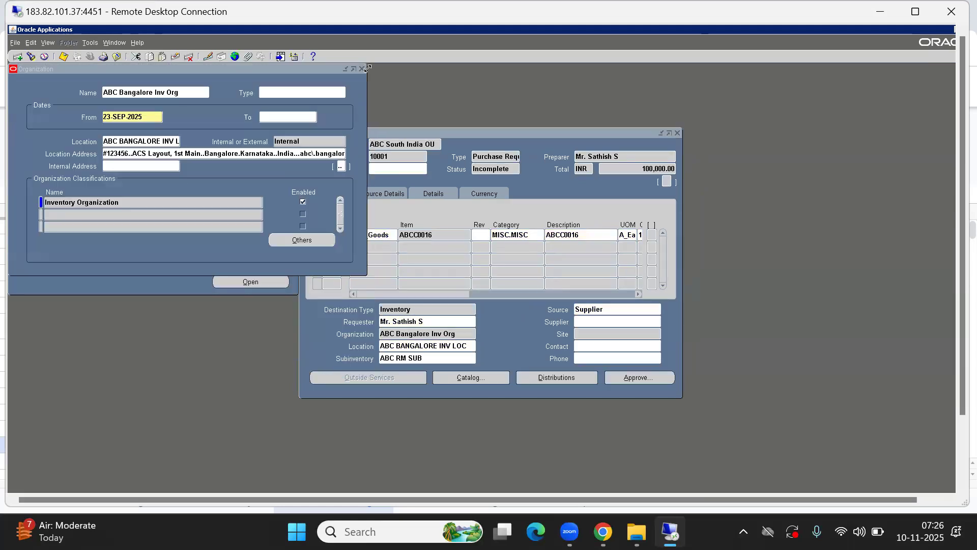
left_click(224, 101)
left_click(362, 69)
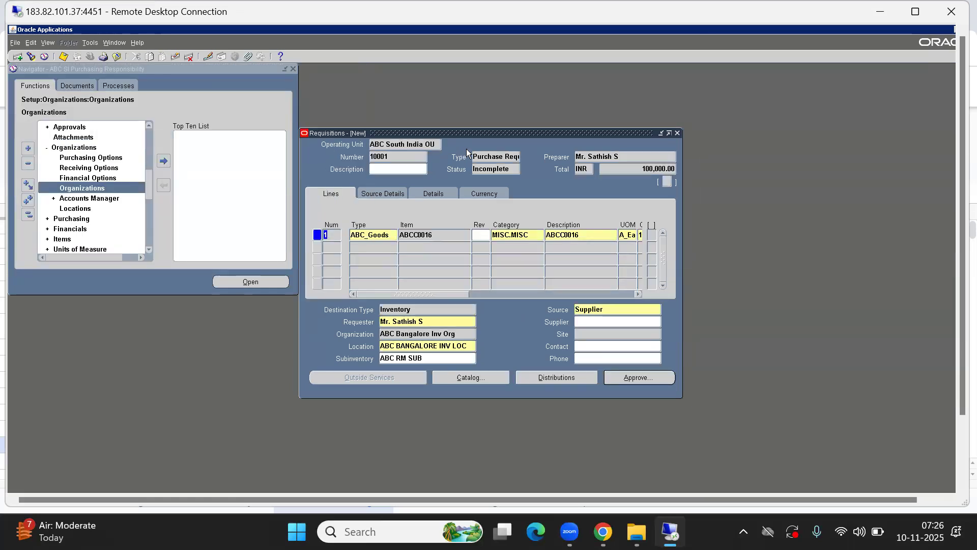
left_click_drag(473, 138, 291, 96)
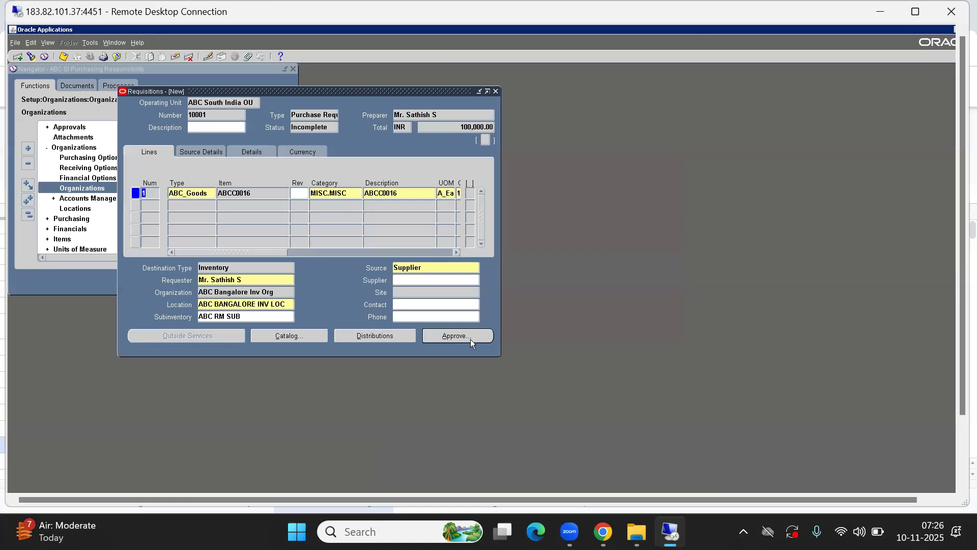
left_click(329, 126)
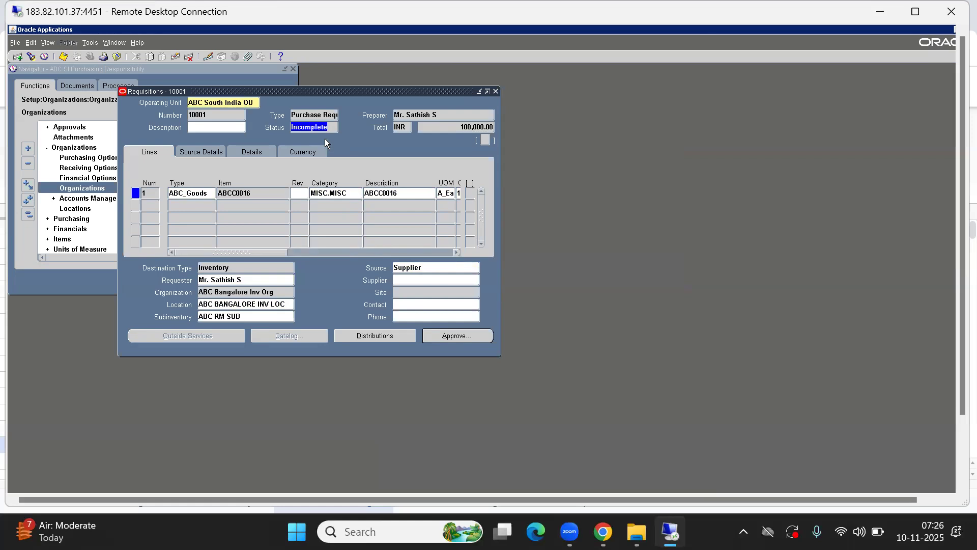
left_click(417, 121)
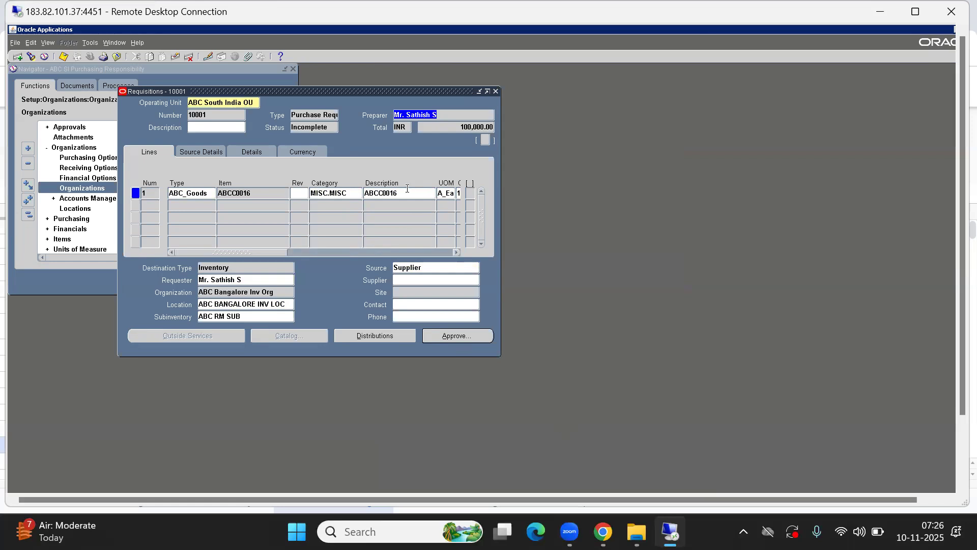
left_click(306, 126)
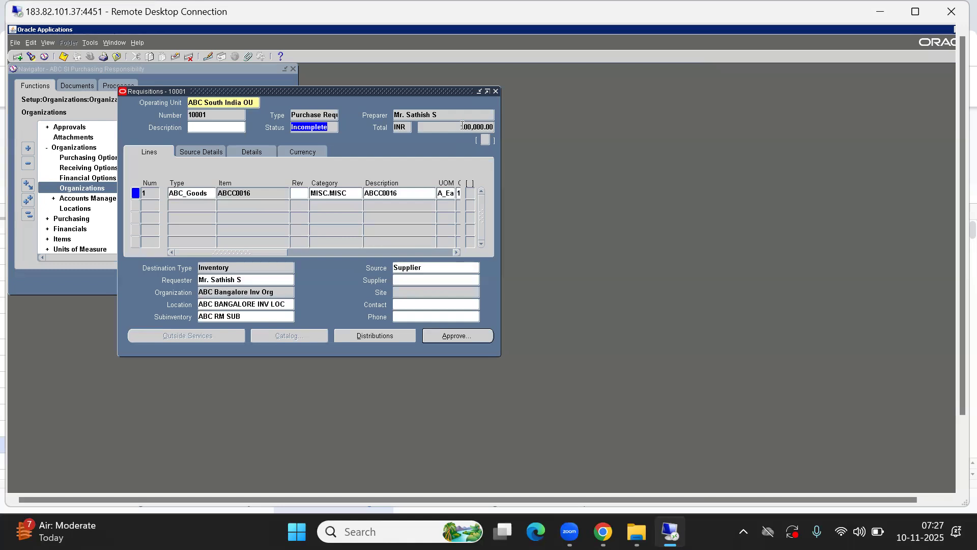
left_click(370, 144)
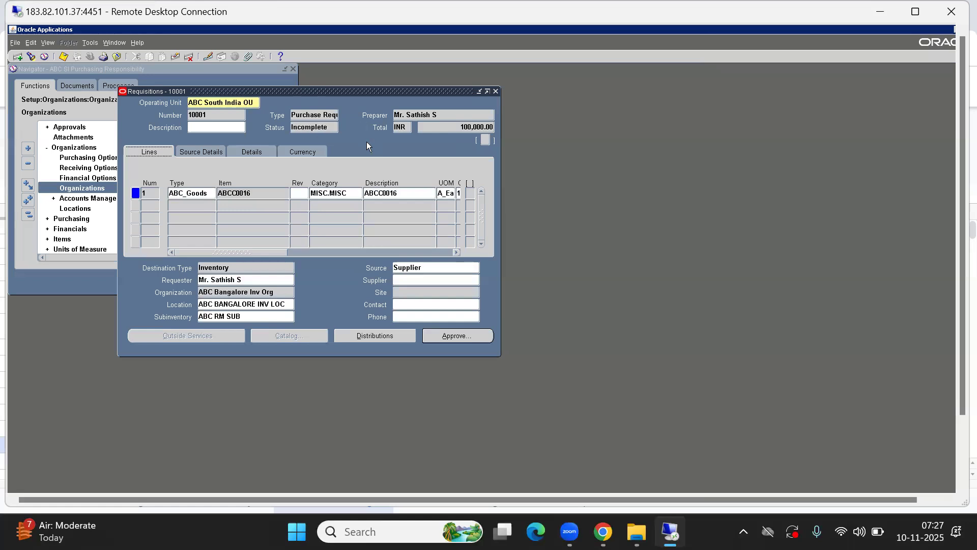
left_click(456, 124)
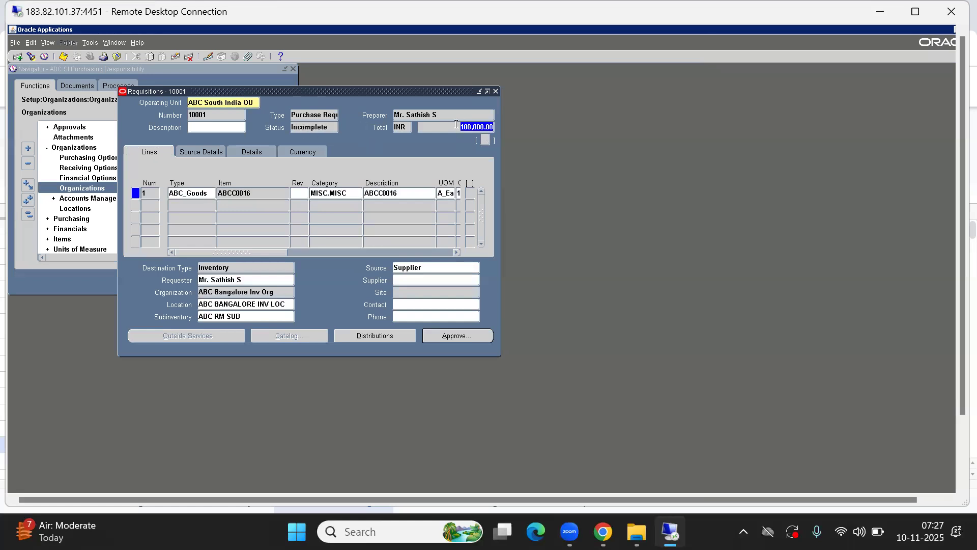
left_click(320, 128)
left_click(459, 338)
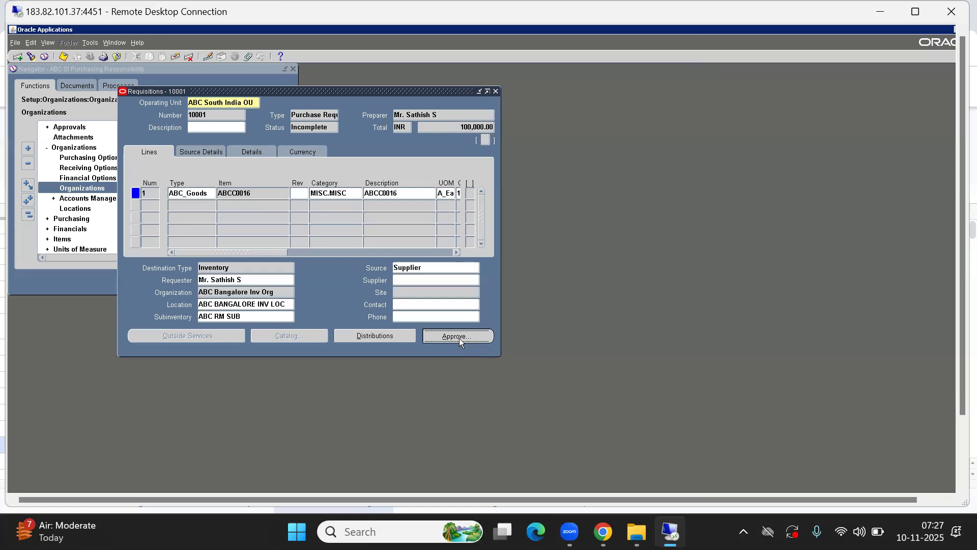
left_click(459, 338)
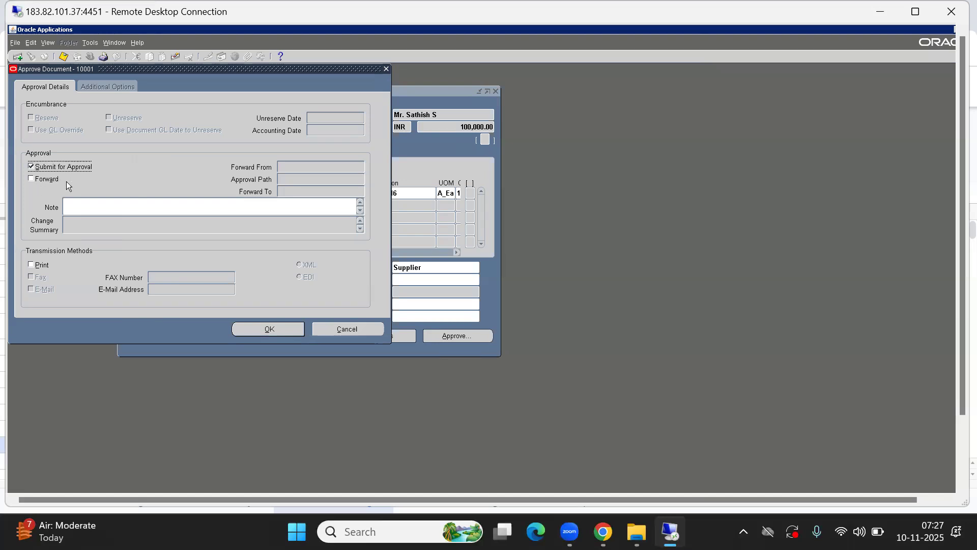
left_click_drag(153, 69, 377, 133)
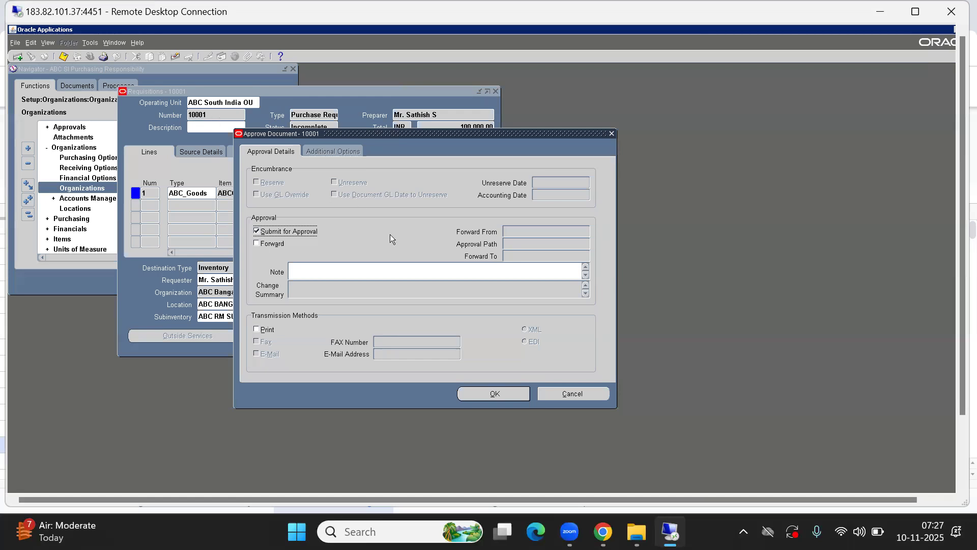
left_click(266, 243)
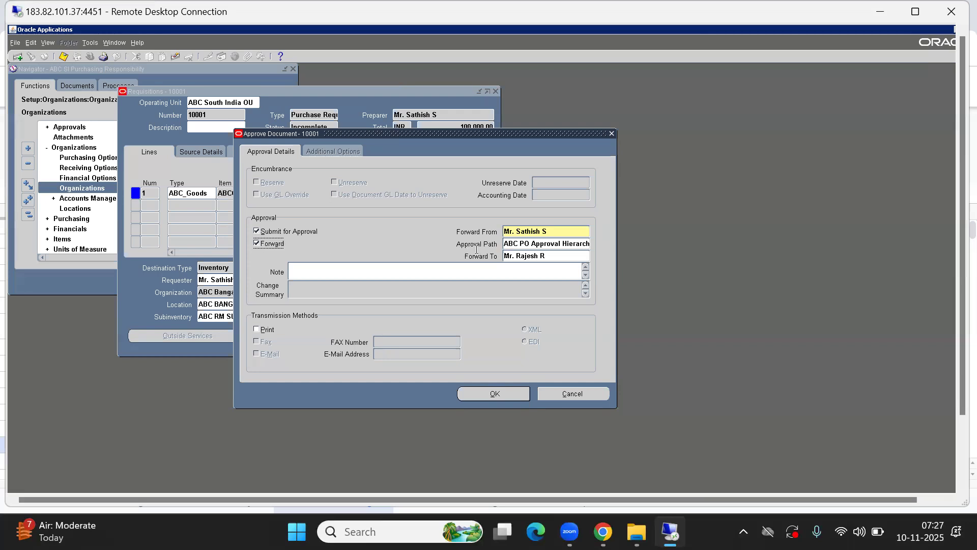
left_click(525, 244)
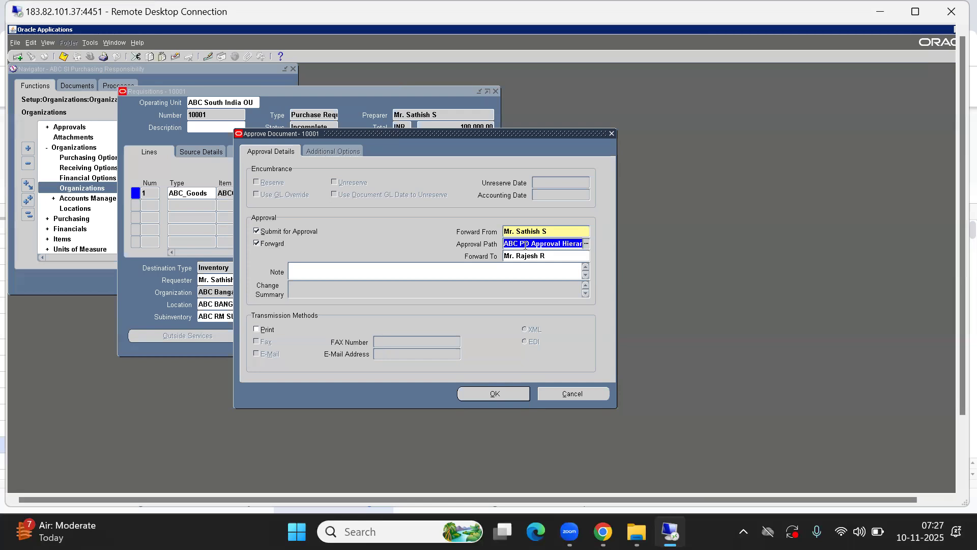
left_click_drag(508, 243, 607, 250)
key("Tab")
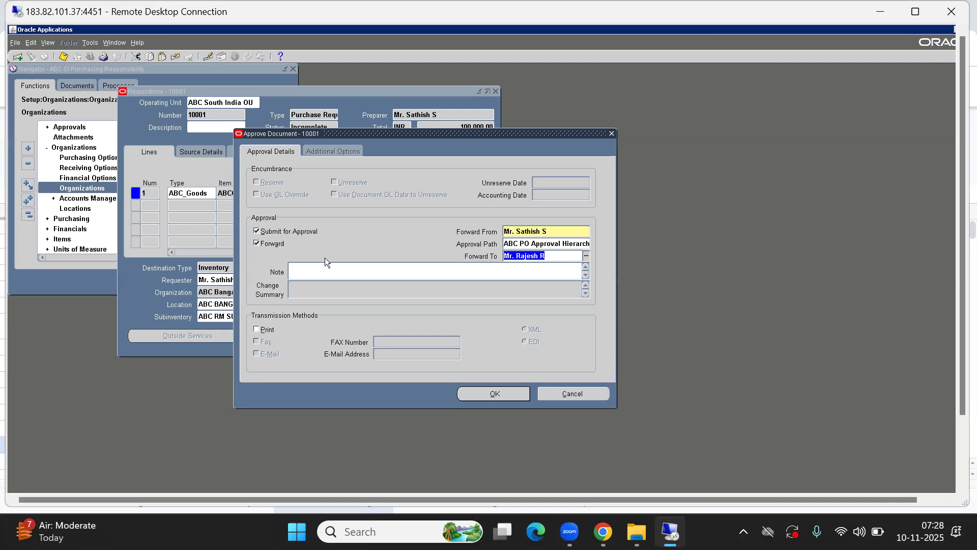
left_click(268, 247)
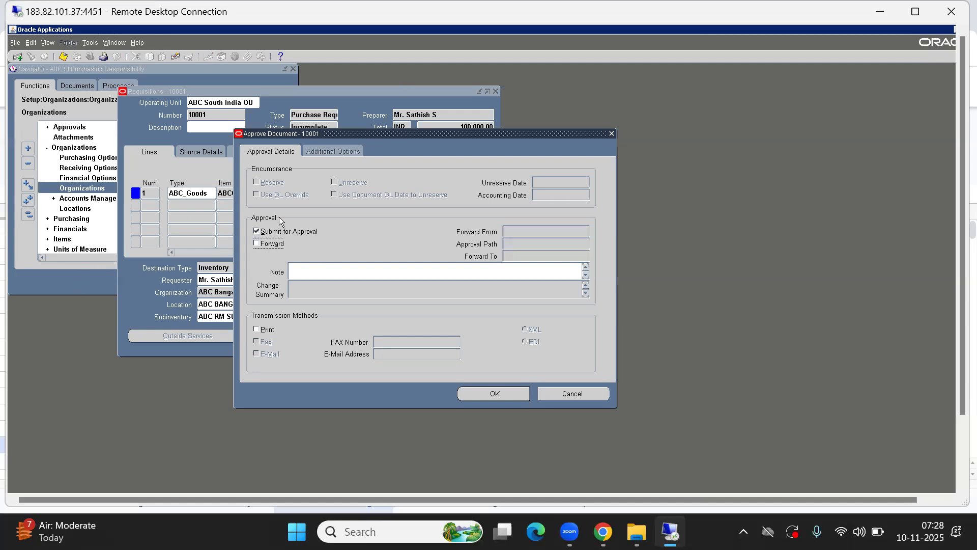
left_click(576, 391)
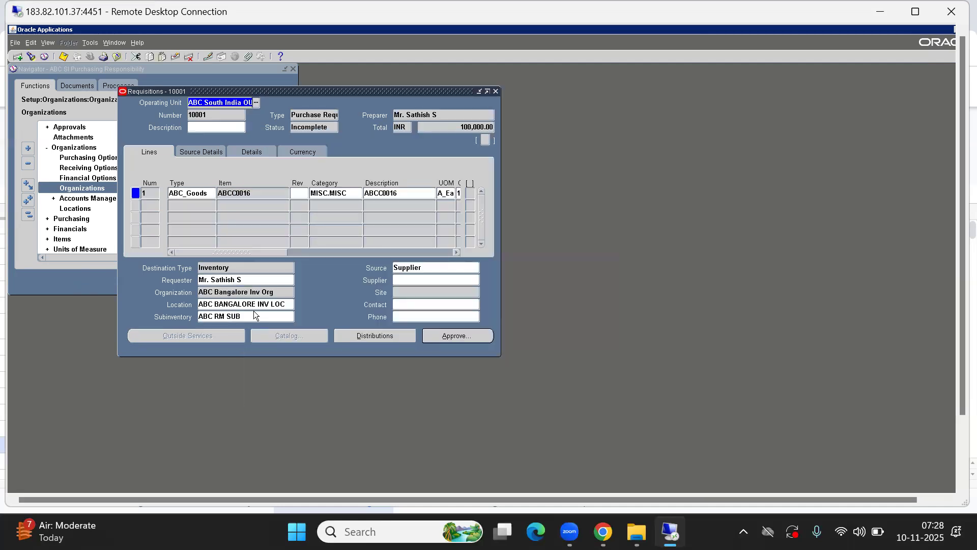
- Open Purchasing Document Types and the update page for Requisition Purchase
left_click(59, 281)
left_click(28, 214)
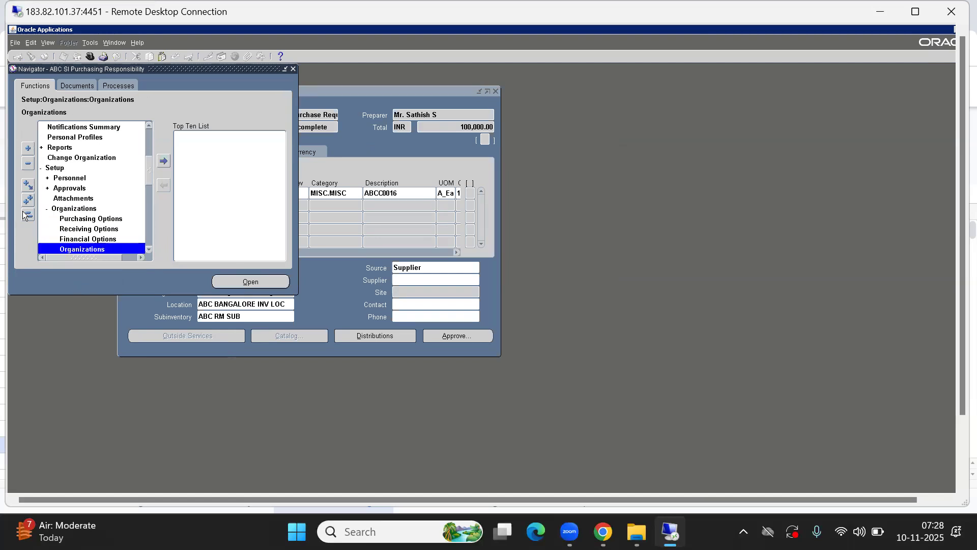
key("Down")
key("Down")
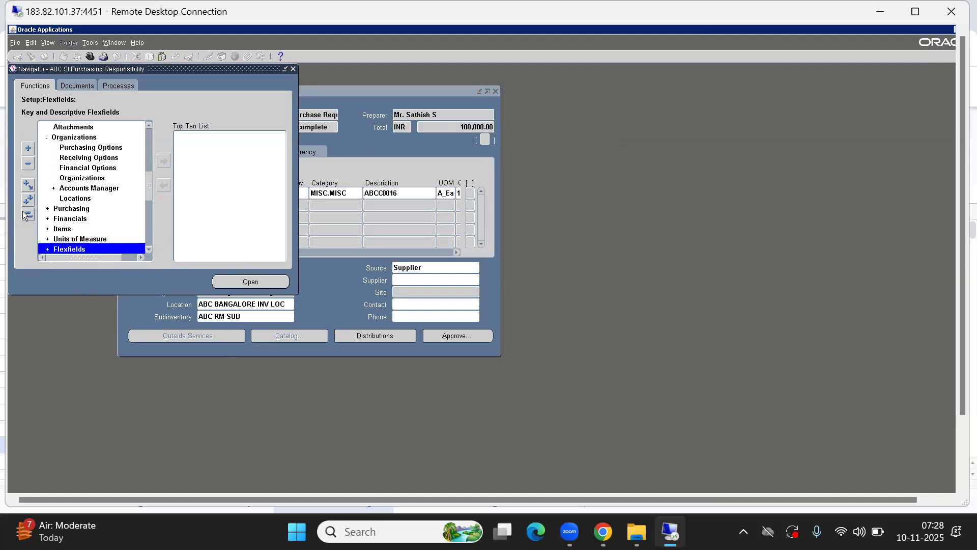
key("Up")
key("Up")
key("Up")
key("Up")
key("Return")
key("Down")
key("Down")
key("Down")
key("Down")
key("Down")
key("Down")
key("Down")
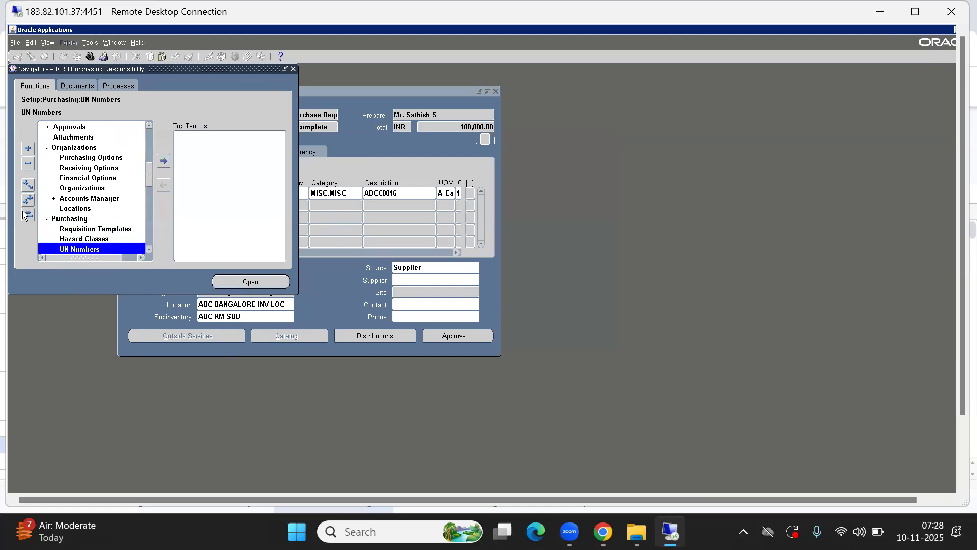
key("Up")
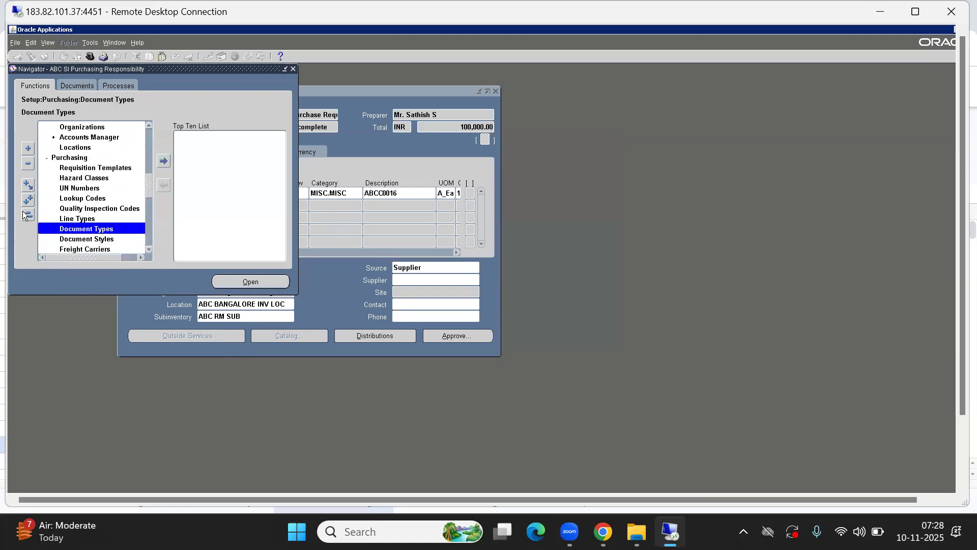
key("Return")
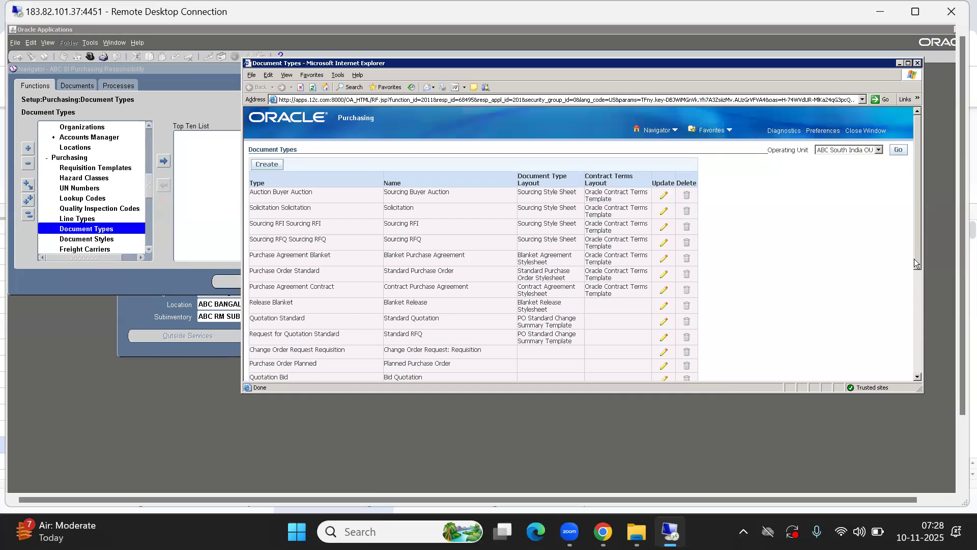
left_click_drag(919, 258, 924, 310)
left_click(664, 345)
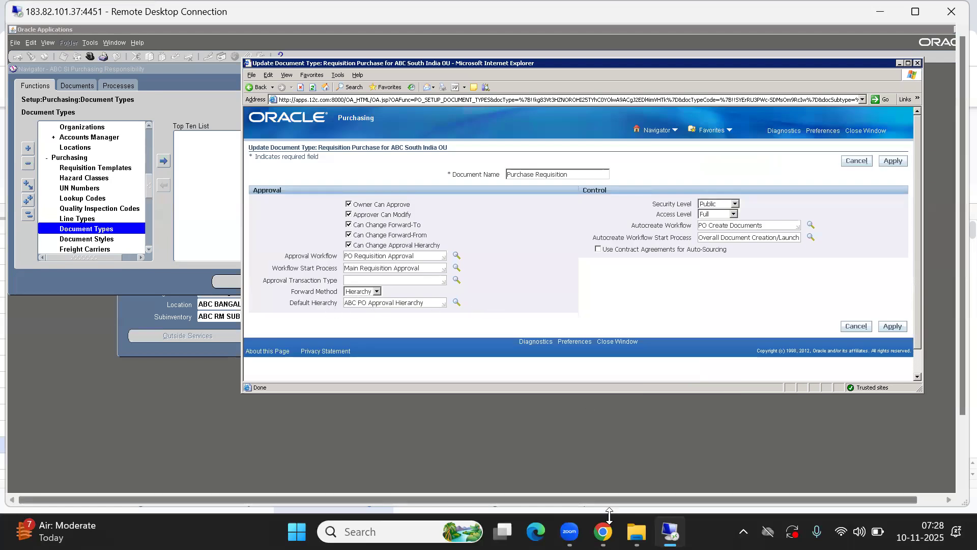
- Check the buyer employee's job position in the Oracle SCM Topics approval limits table
mouse_move(603, 531)
left_click(604, 456)
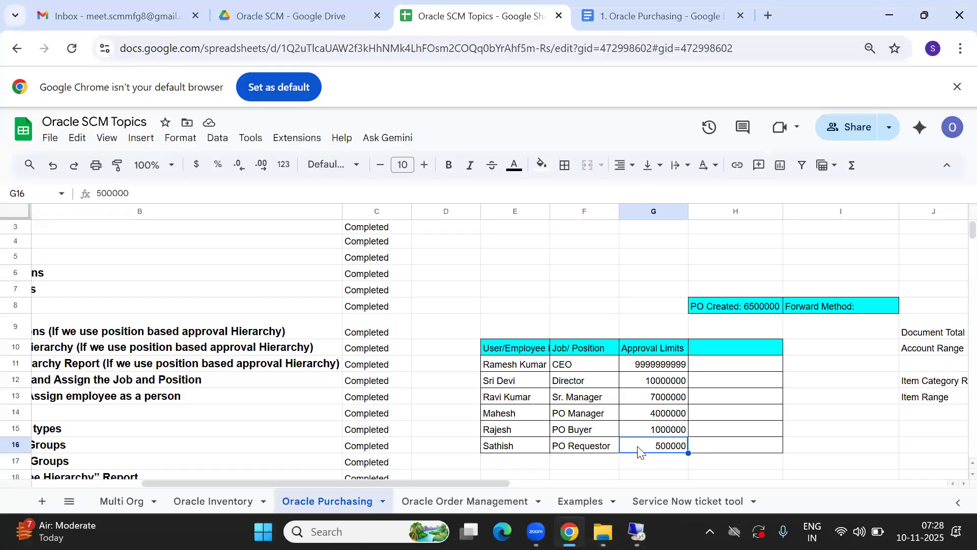
left_click(520, 430)
left_click(584, 429)
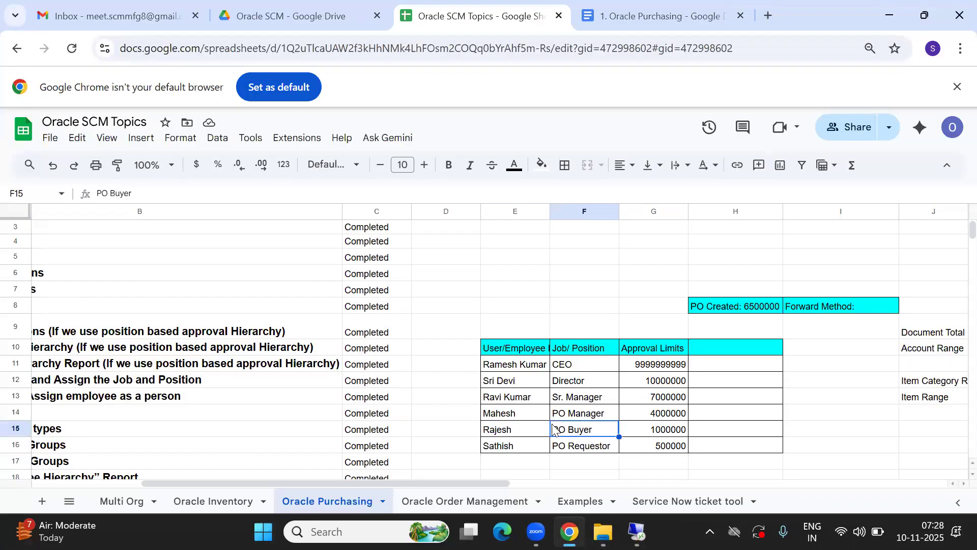
left_click(519, 430)
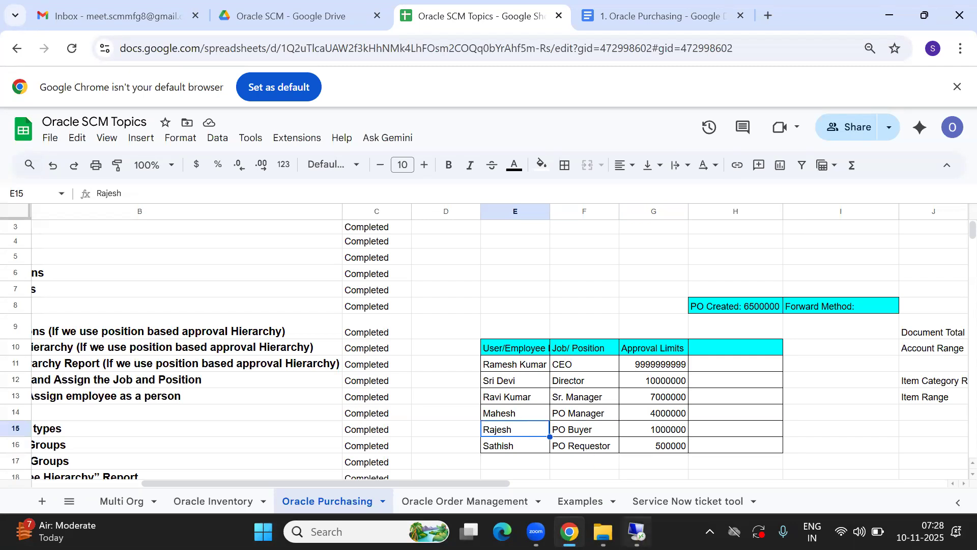
- Cancel Update Document Type, close the Document Types window and return to requisition 10001
mouse_move(636, 531)
left_click(639, 464)
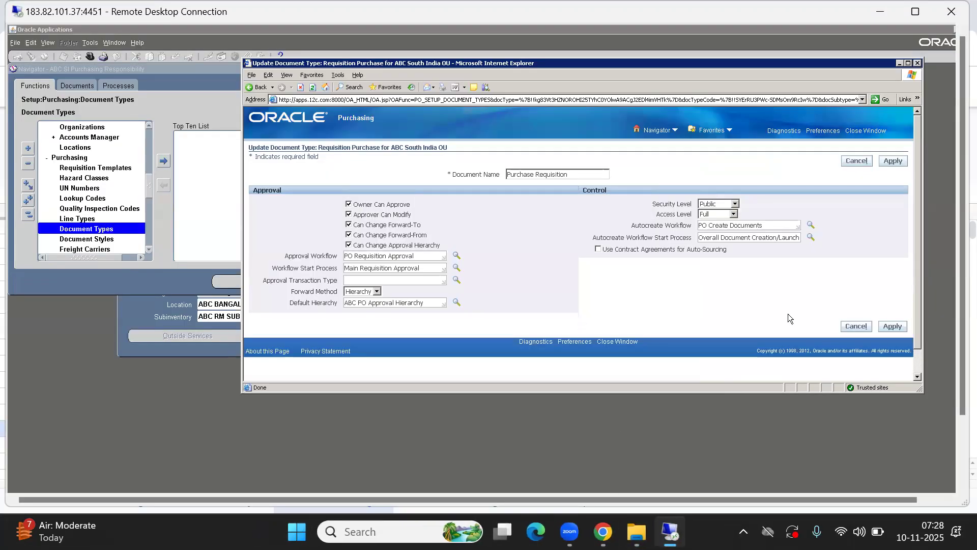
left_click(856, 326)
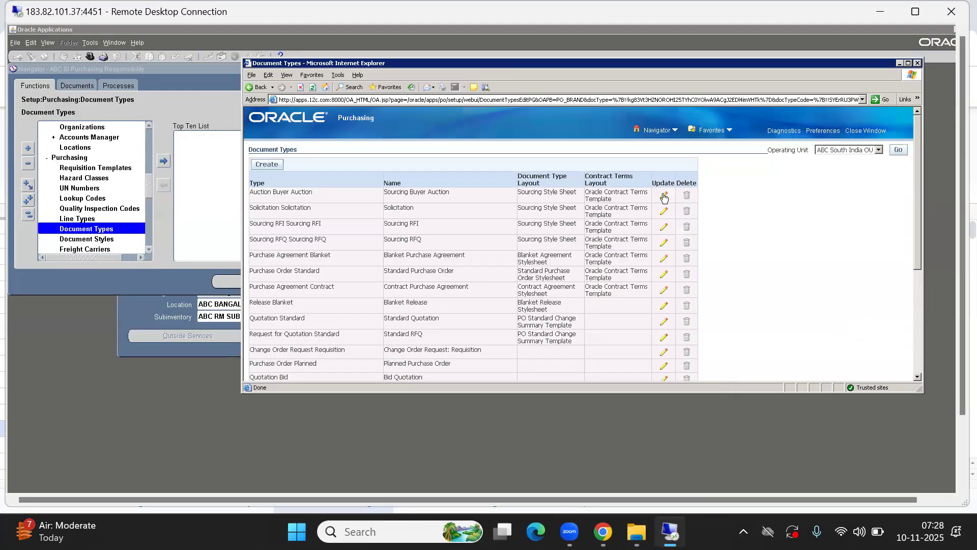
left_click_drag(614, 62, 461, 123)
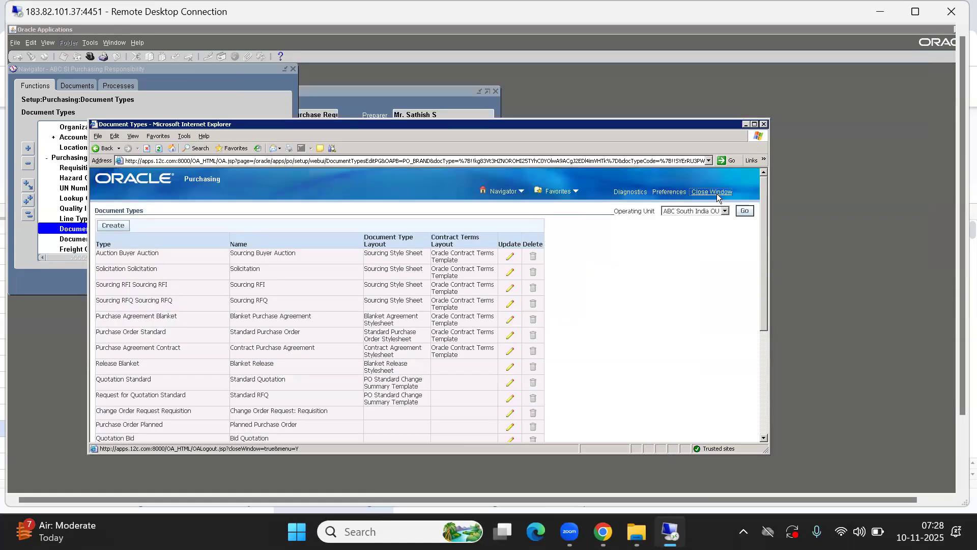
left_click(715, 192)
left_click(345, 170)
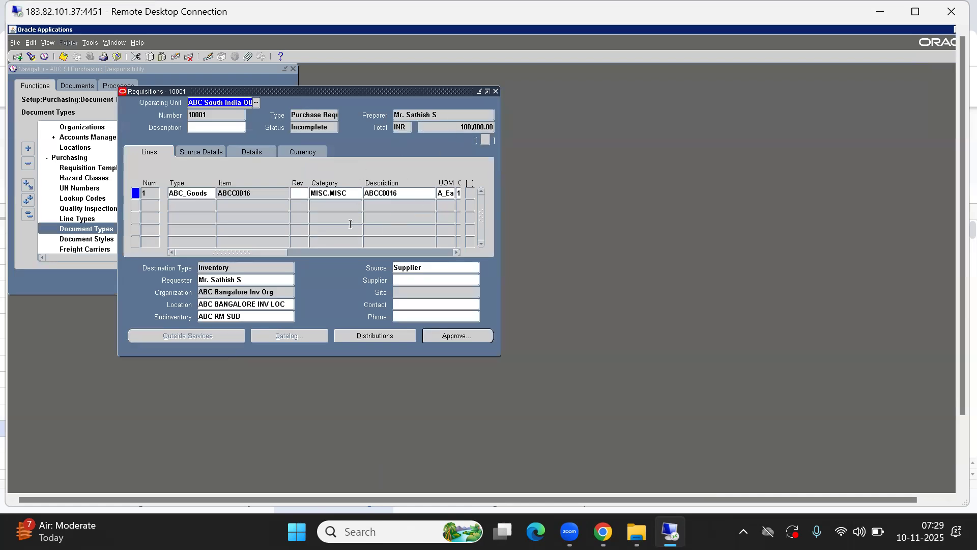
- Submit requisition 10001 for approval with Forward left unchecked
left_click(460, 337)
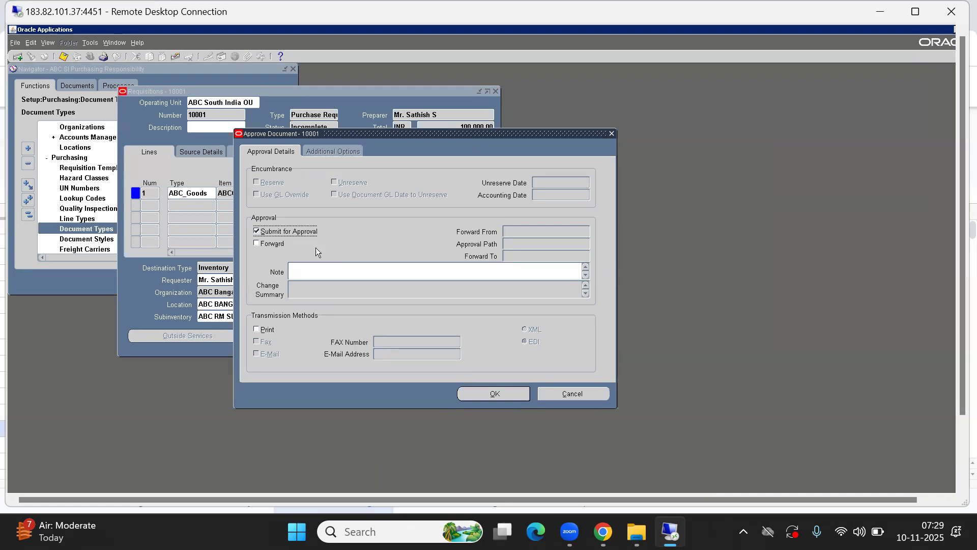
left_click(496, 396)
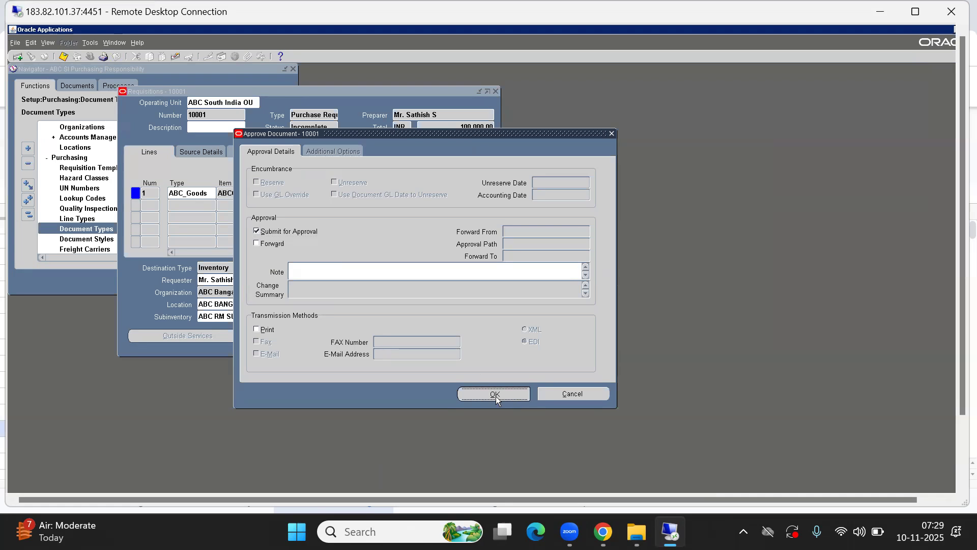
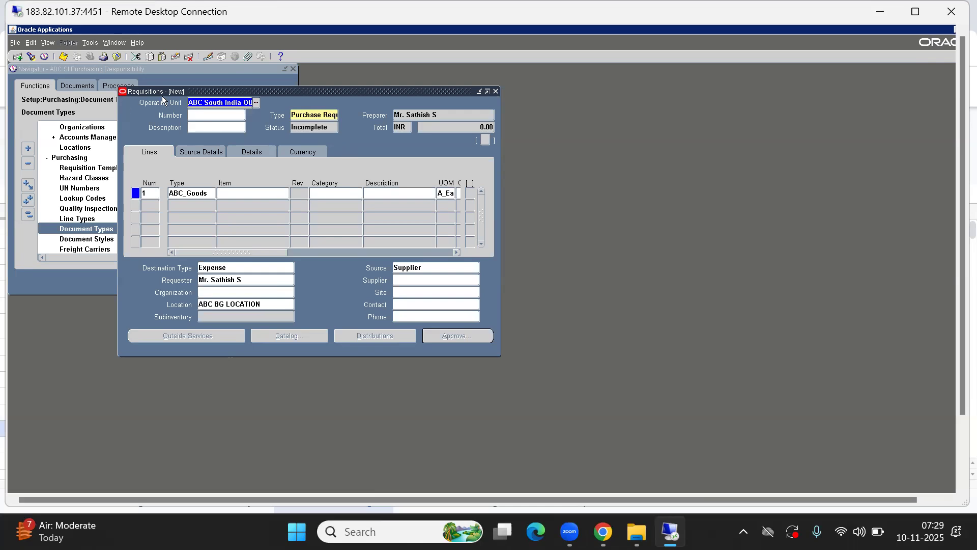
- Close the blank requisition and open Requisitions > Requisition Summary from the collapsed Navigator
left_click(496, 91)
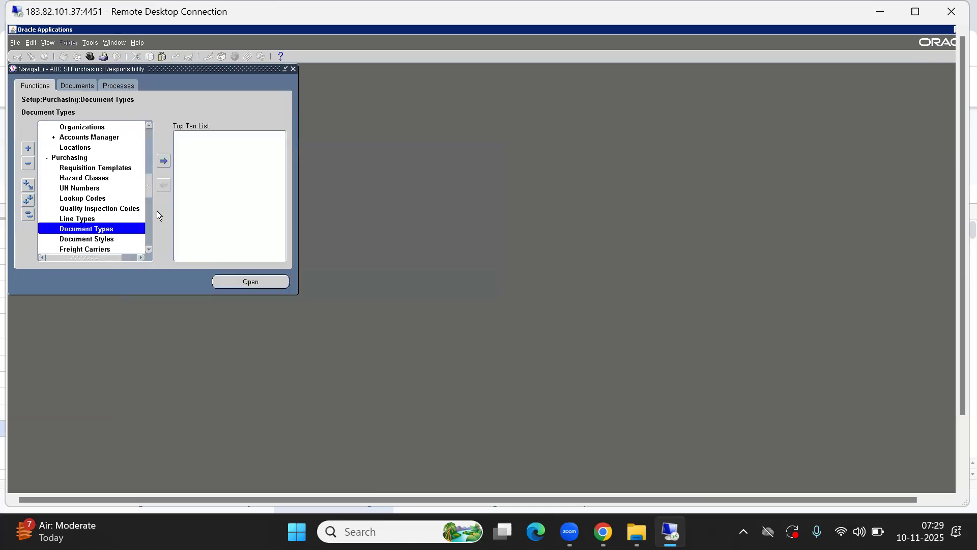
left_click(28, 214)
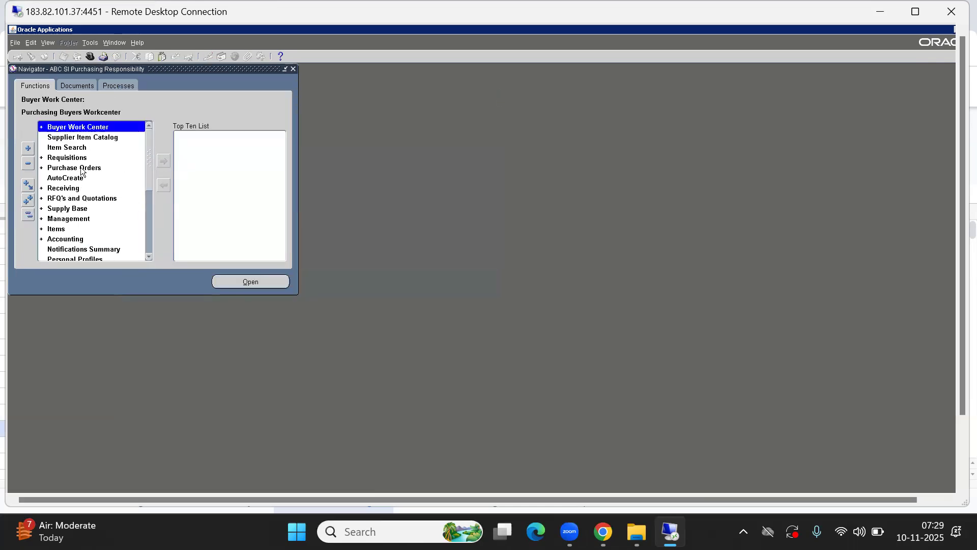
double_click(63, 157)
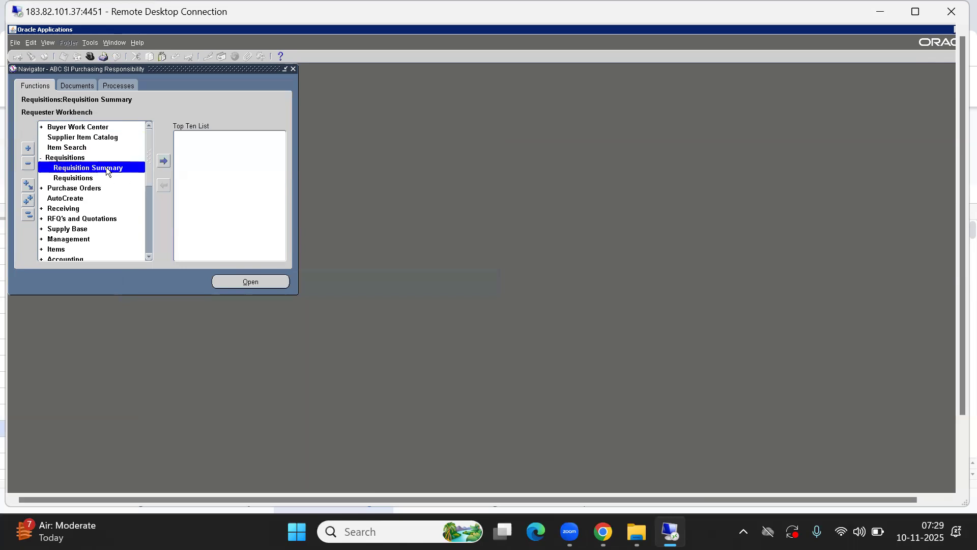
double_click(98, 169)
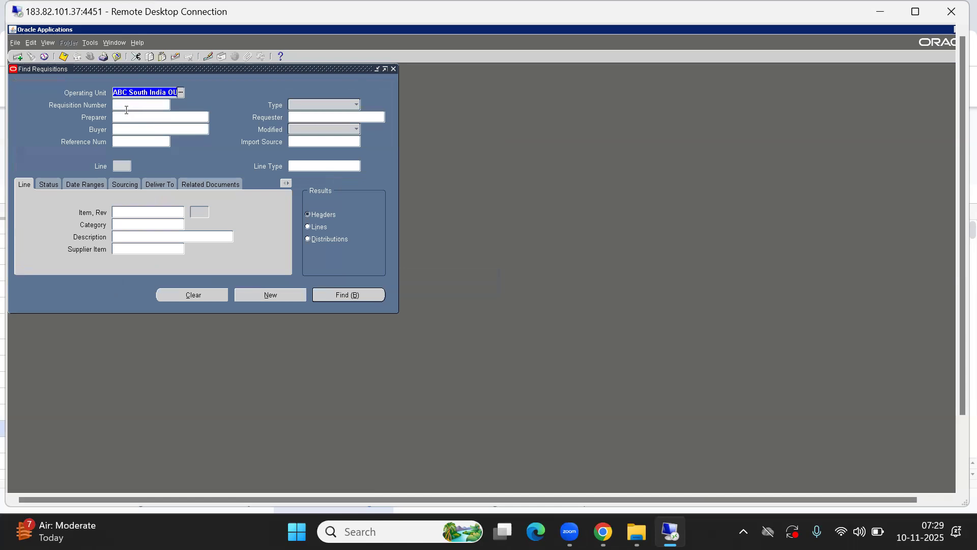
- Search for requisition number 10001 and select it in the results
left_click(121, 104)
type("10001")
key("Return")
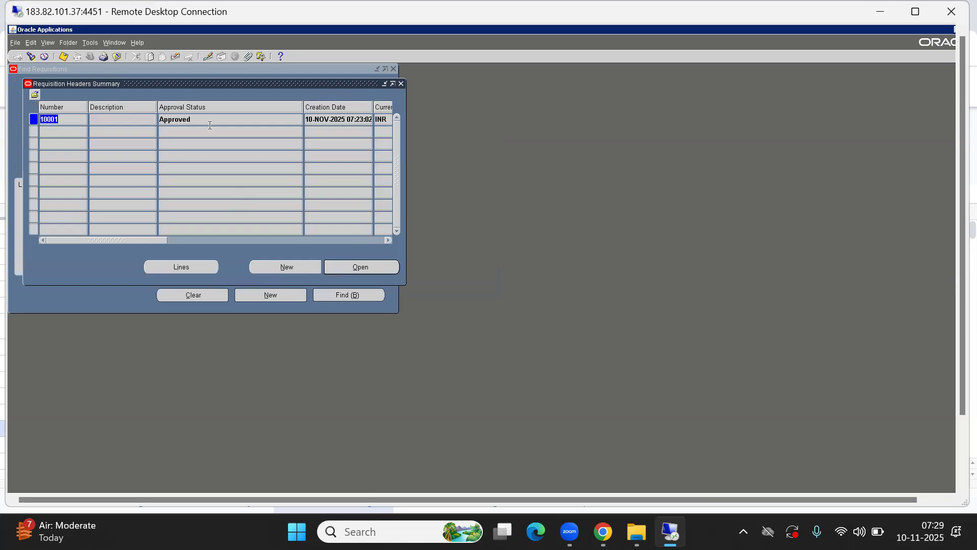
left_click(195, 119)
left_click(354, 268)
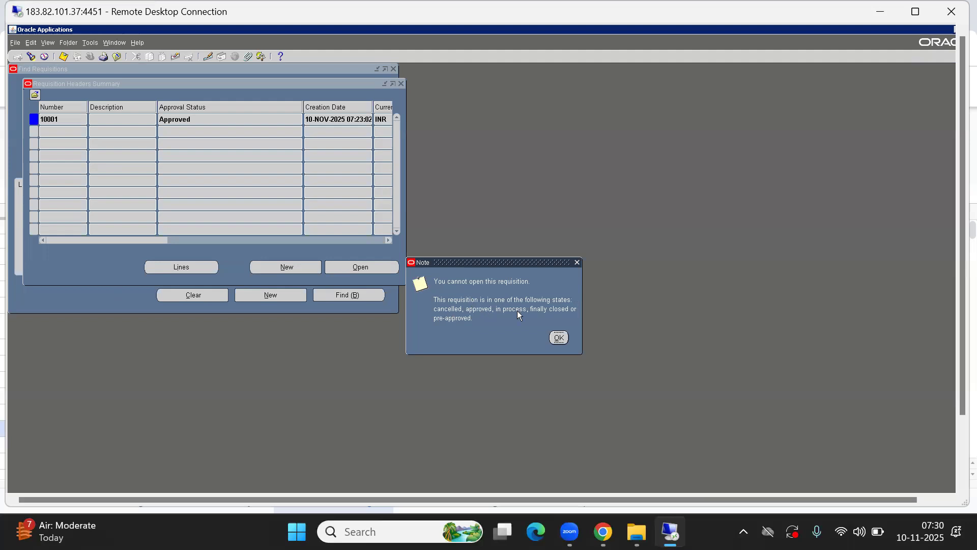
left_click(559, 337)
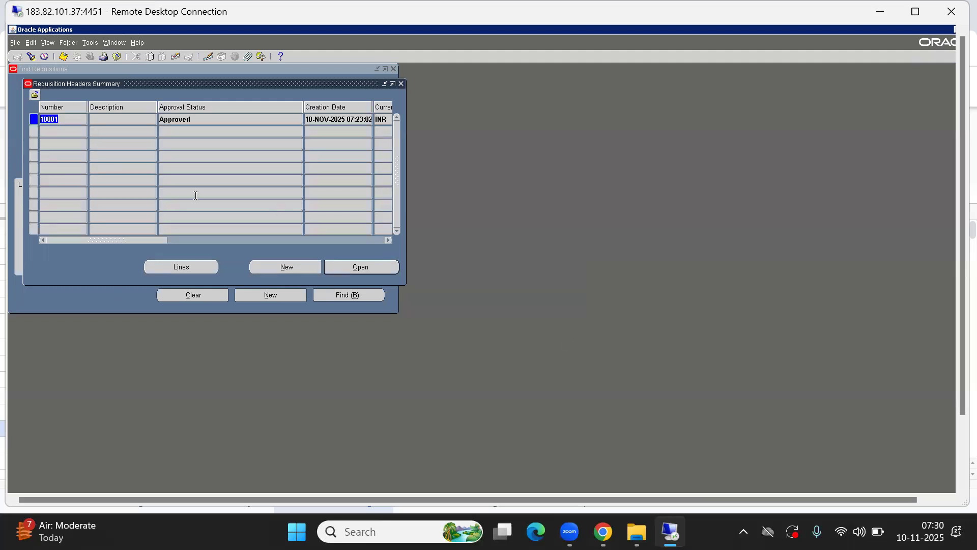
left_click_drag(145, 242, 14, 219)
left_click(136, 42)
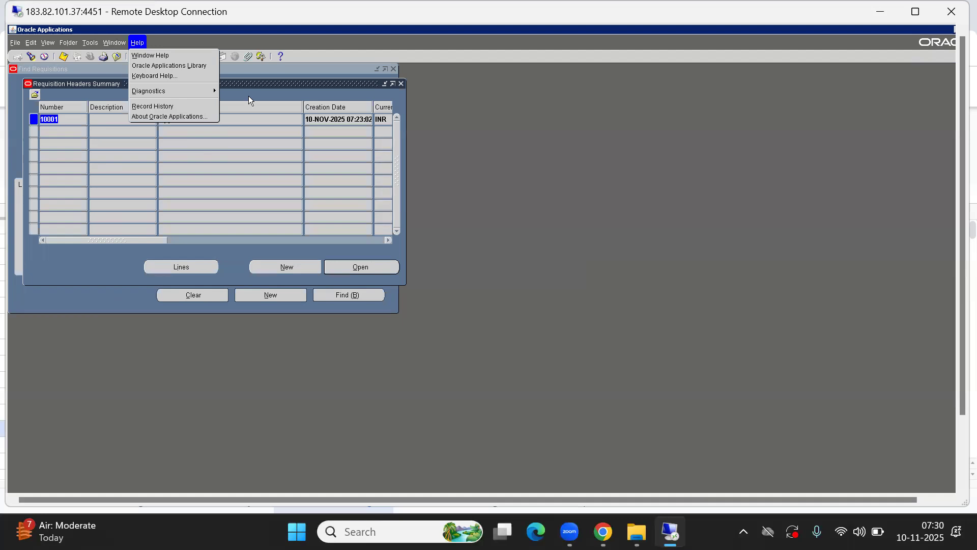
left_click(187, 106)
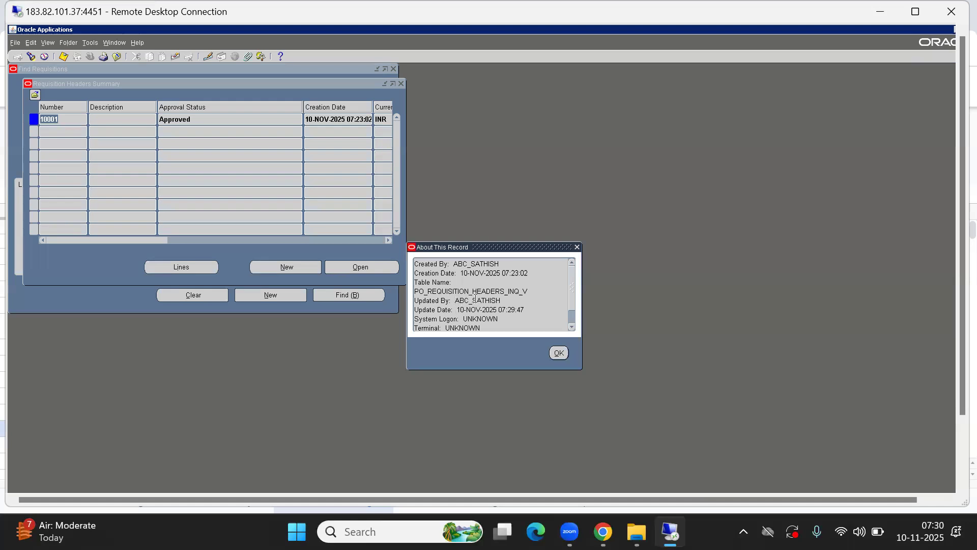
left_click_drag(455, 300, 517, 301)
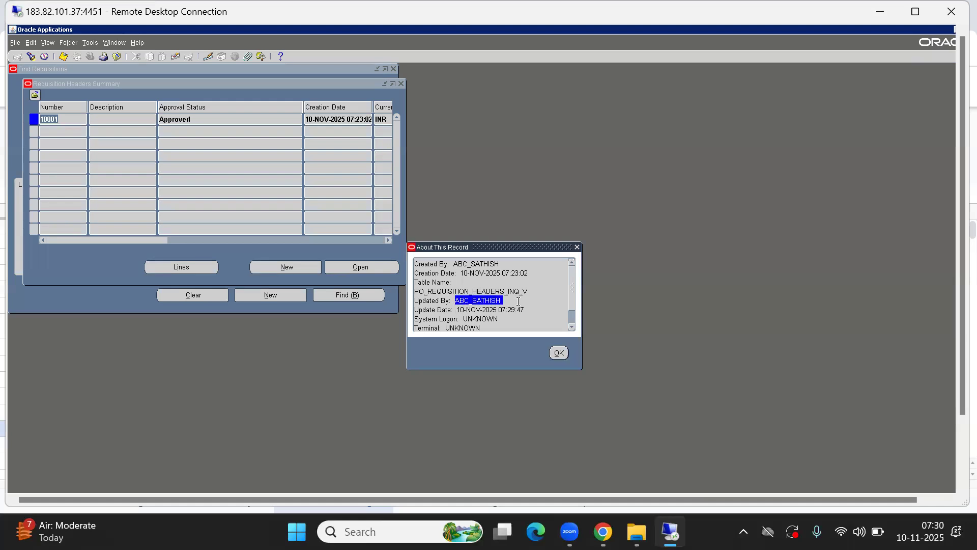
left_click_drag(457, 264, 515, 273)
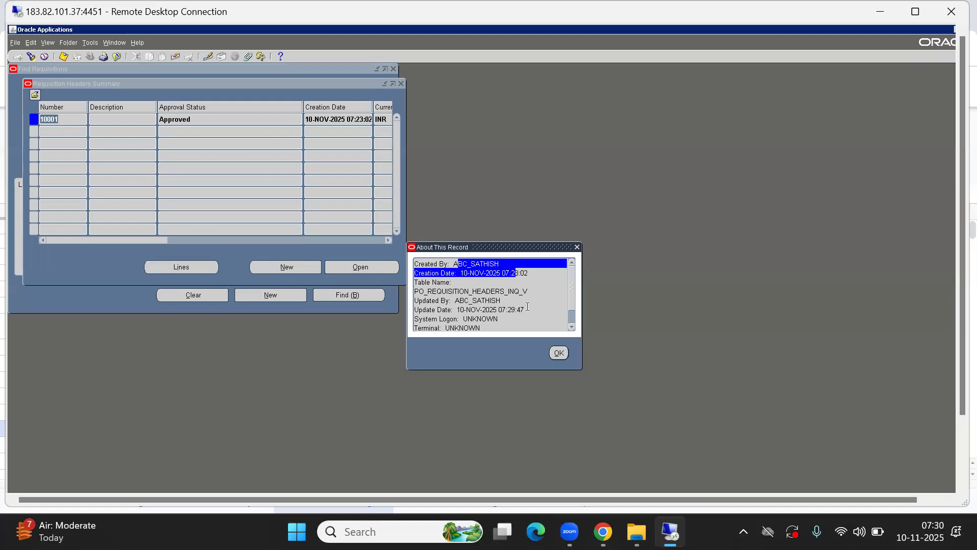
left_click(559, 353)
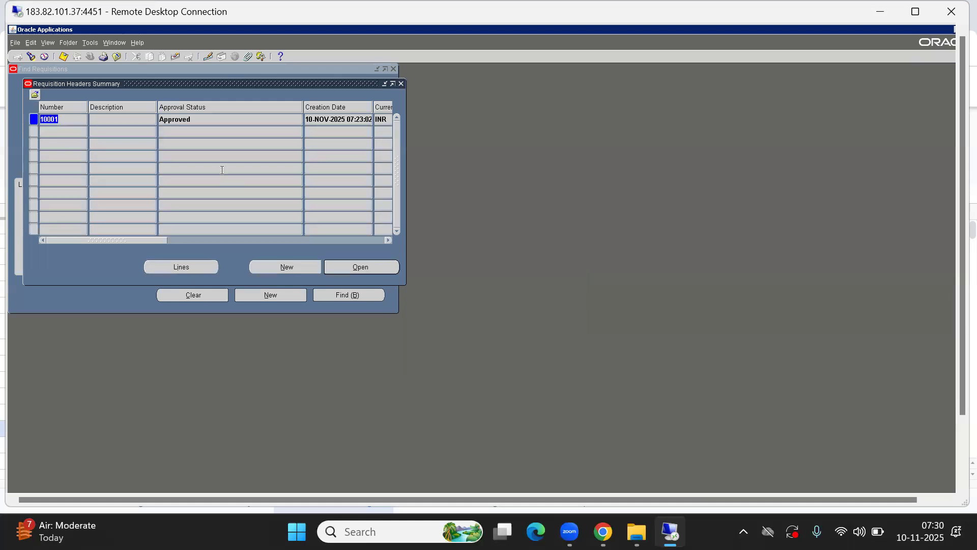
double_click(179, 118)
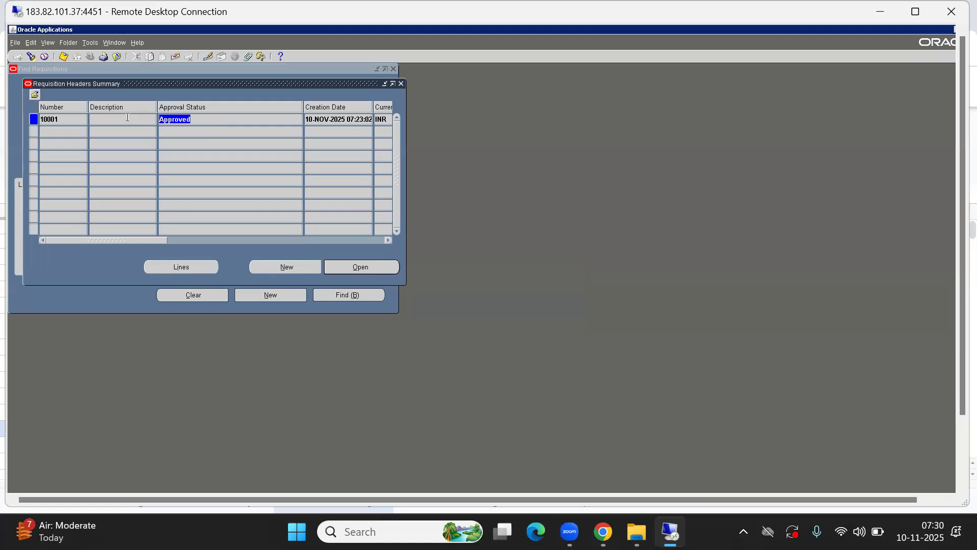
left_click(91, 44)
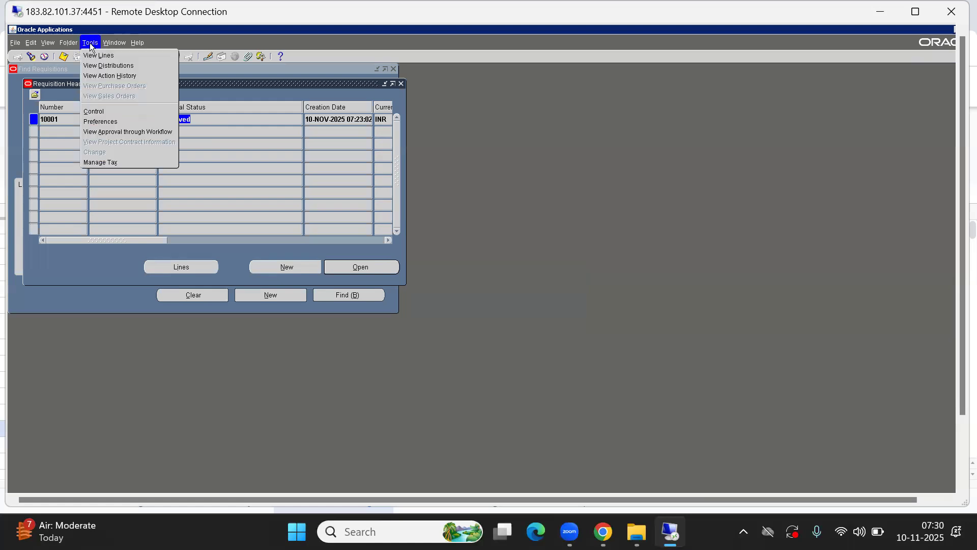
- Inspect requisition 10001's Submit and Approve action history entries, then close the requisition windows
left_click(118, 75)
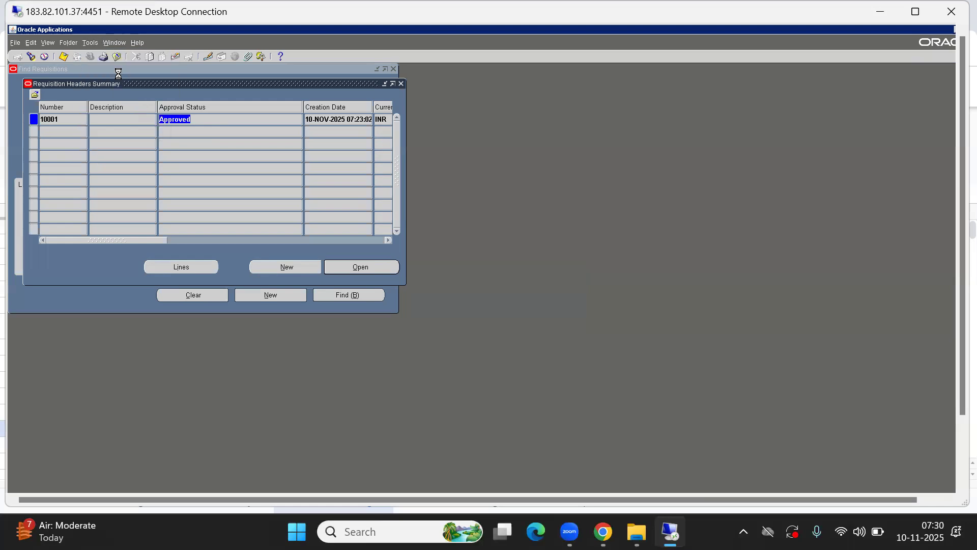
left_click_drag(182, 99, 394, 212)
left_click(396, 260)
left_click(490, 260)
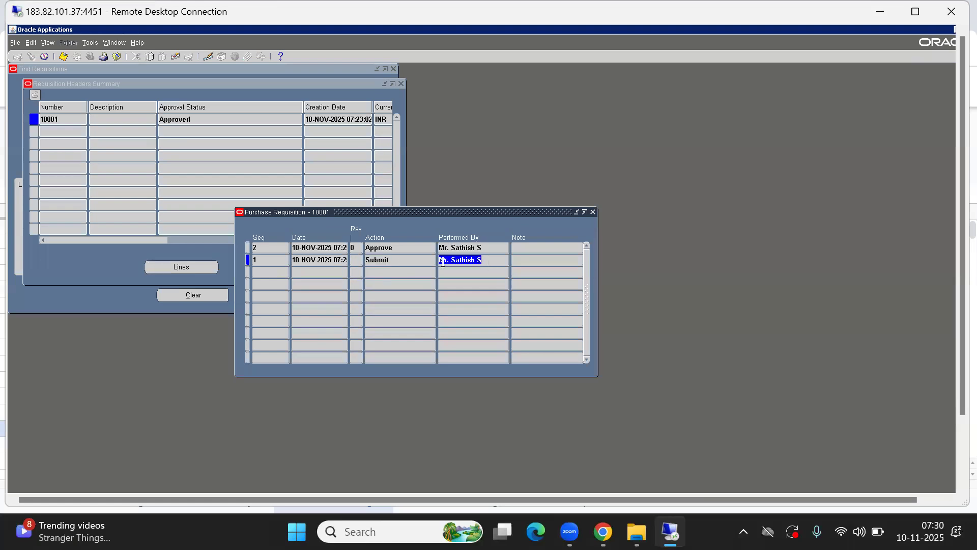
left_click(454, 248)
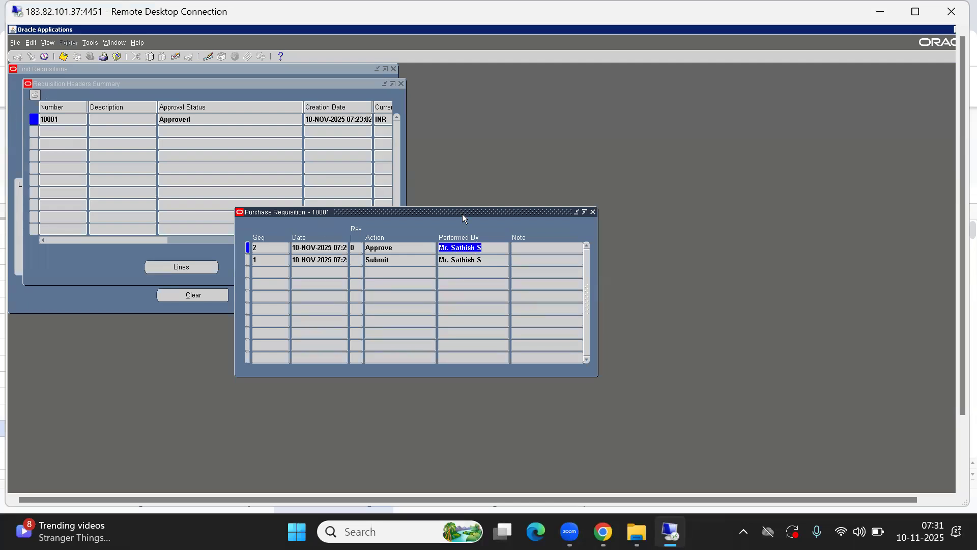
left_click(462, 260)
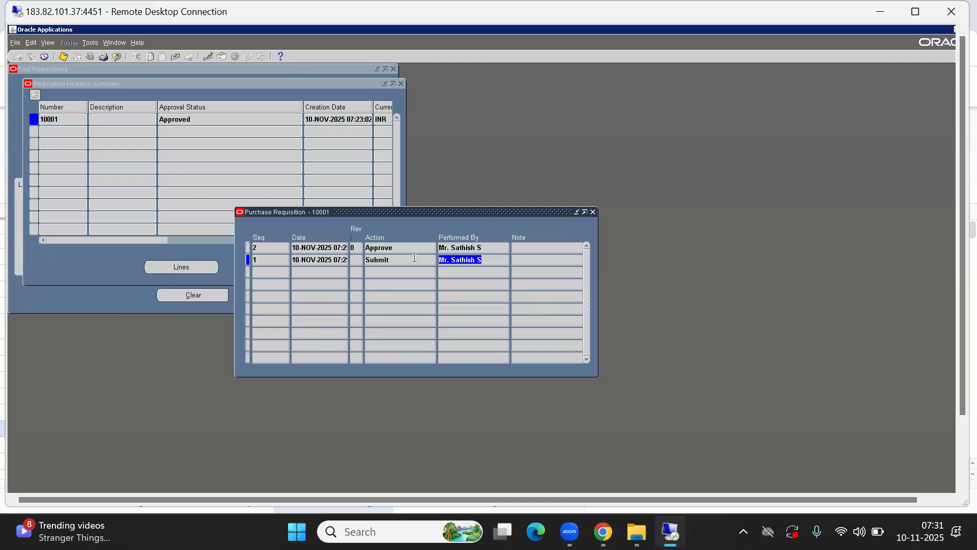
left_click(475, 248)
key("alt+f")
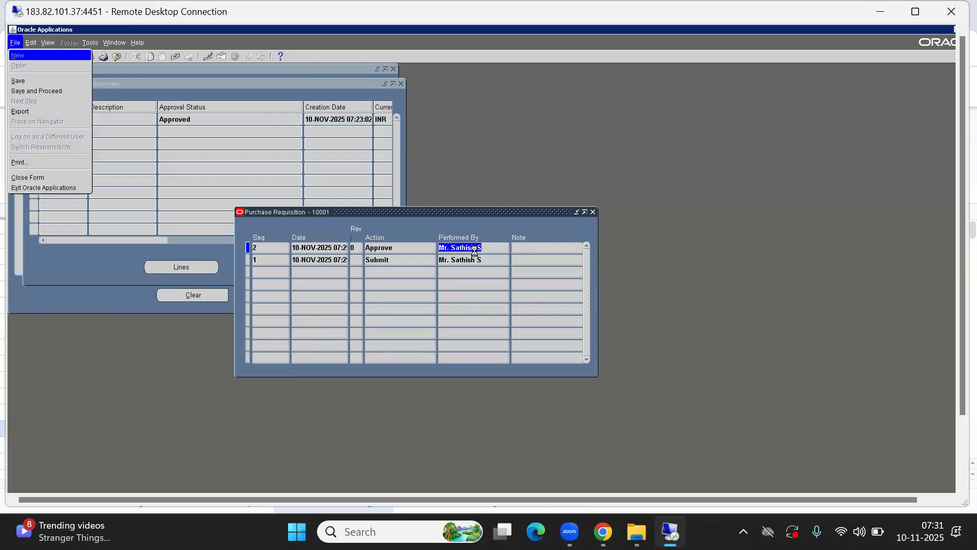
key("c")
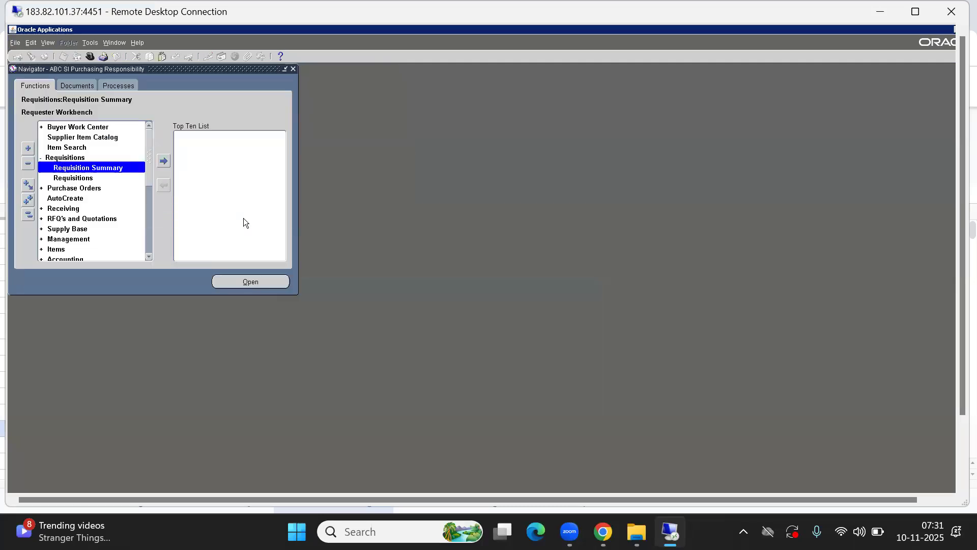
- Start a new requisition and pick line 1's item from the full '%' item list
key("Down")
key("Return")
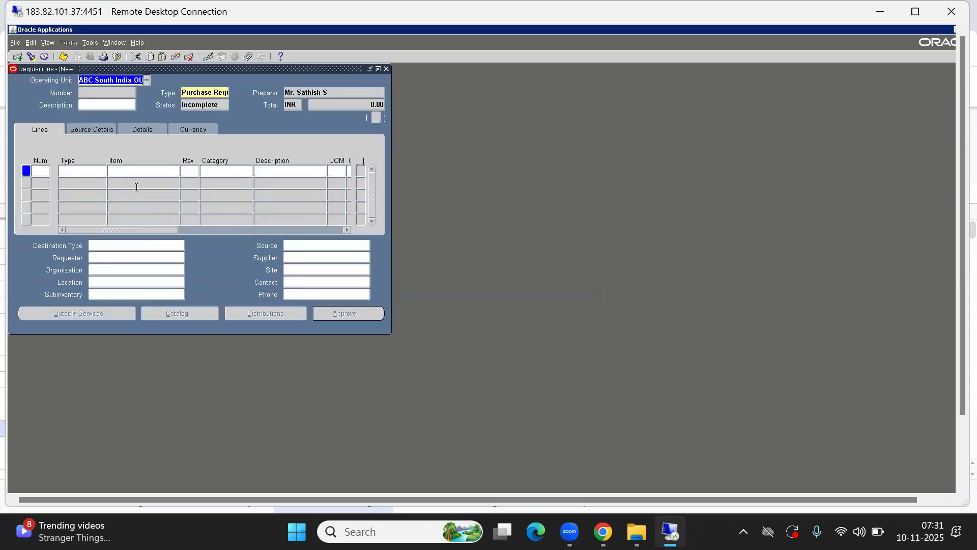
left_click(127, 169)
key("ctrl+l")
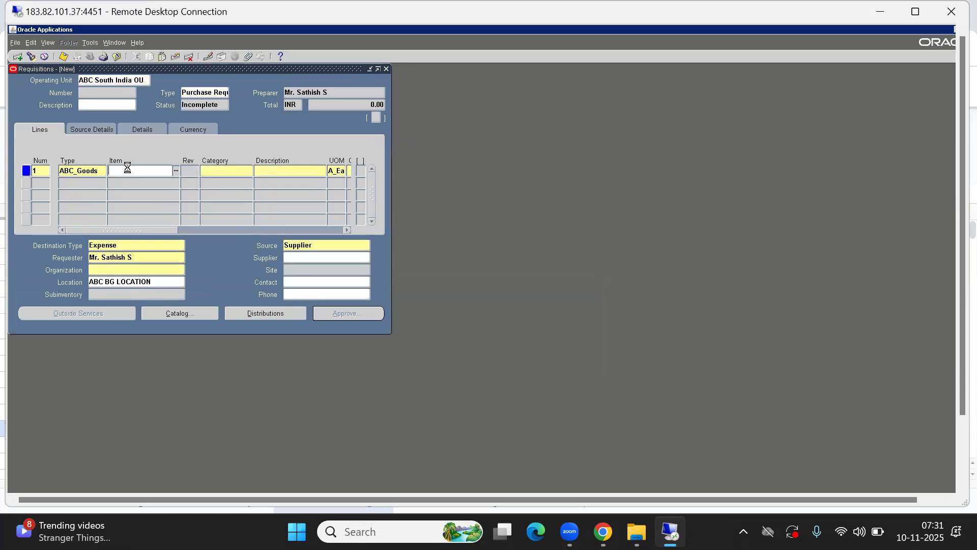
type("%")
key("Return")
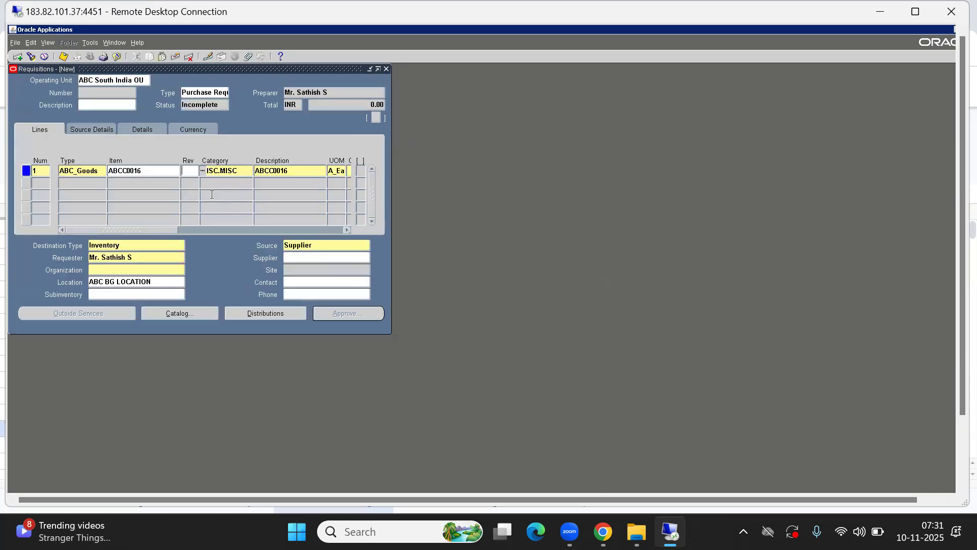
left_click_drag(165, 230, 216, 231)
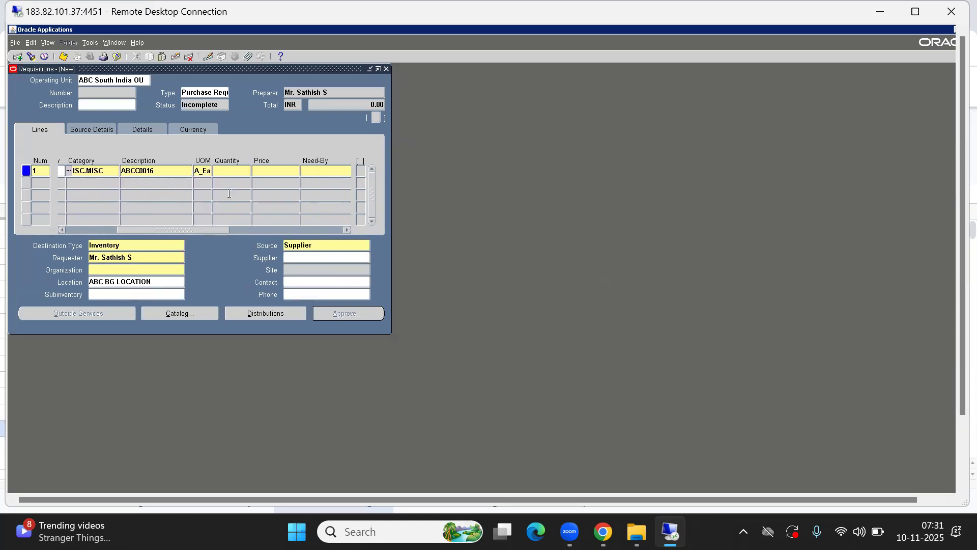
- Give line 1 quantity 6010000 and need-by date 27 November 2025
left_click(224, 170)
type("6")
type("0")
type("10000")
key("Tab")
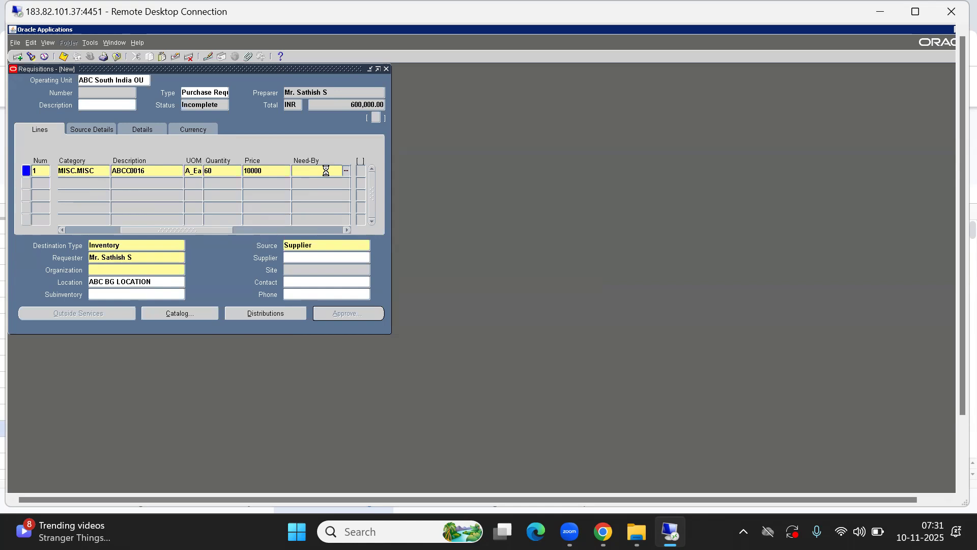
key("ctrl+l")
left_click(132, 202)
left_click(83, 275)
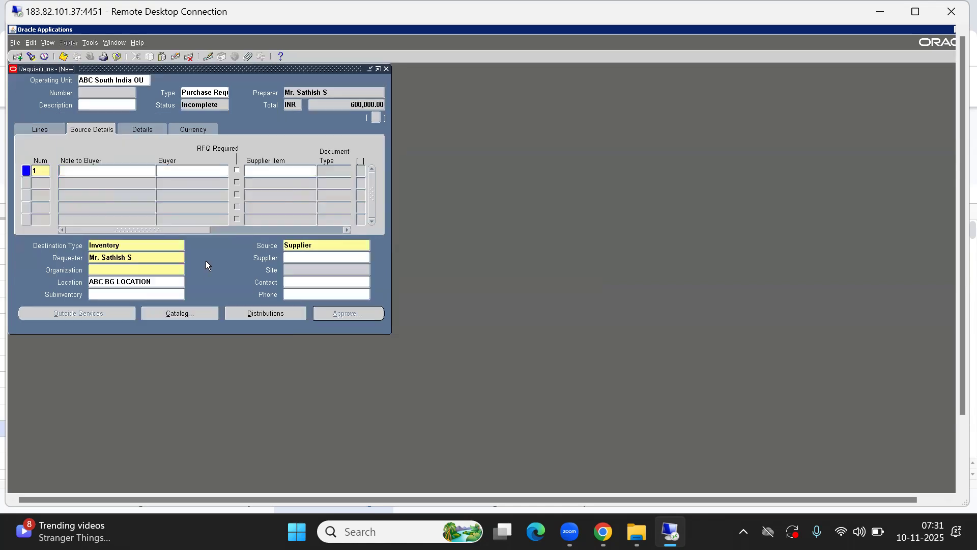
- Deliver line 1 to organization ABC Bangalore Inv Org at location ABC BANGALORE INV LOC
left_click(107, 269)
type("a")
key("Tab")
key("Down")
key("Up")
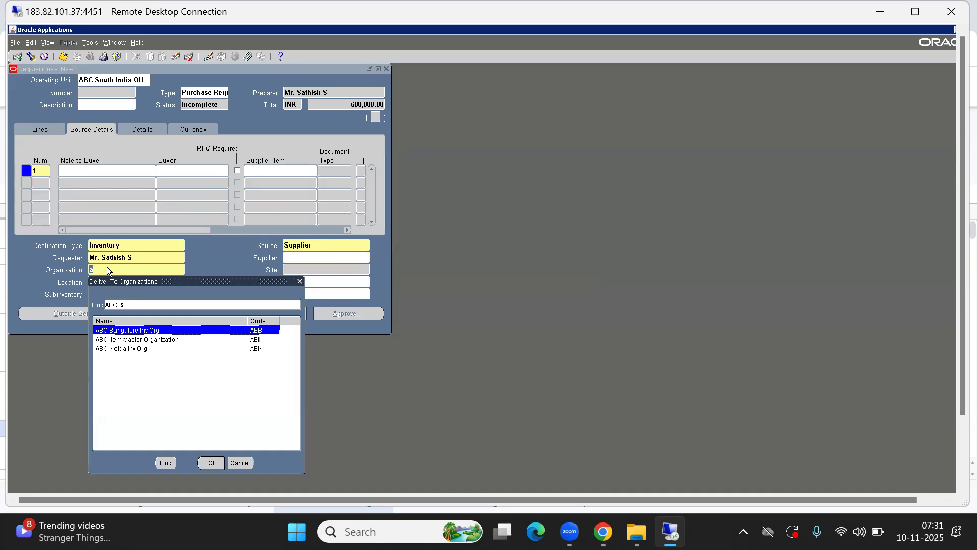
key("Return")
key("ctrl+l")
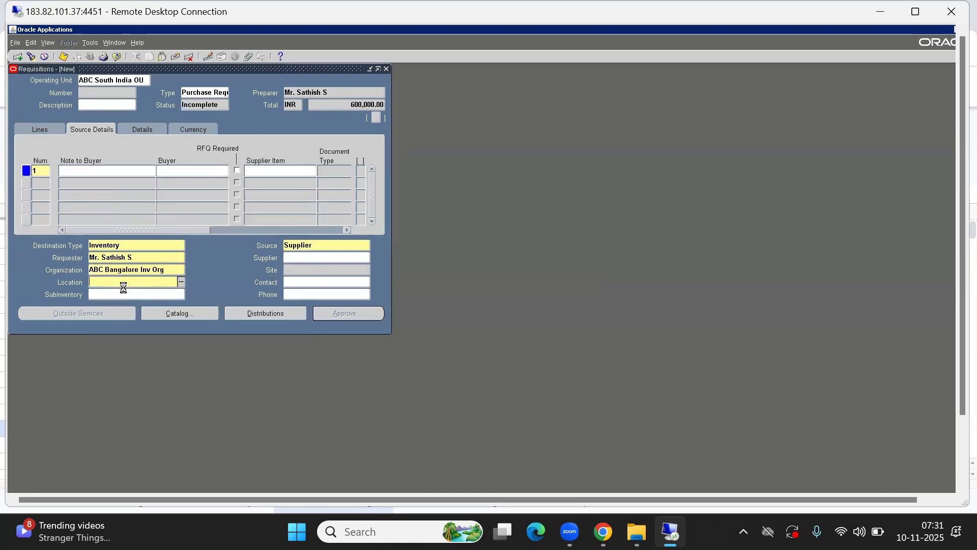
type("%")
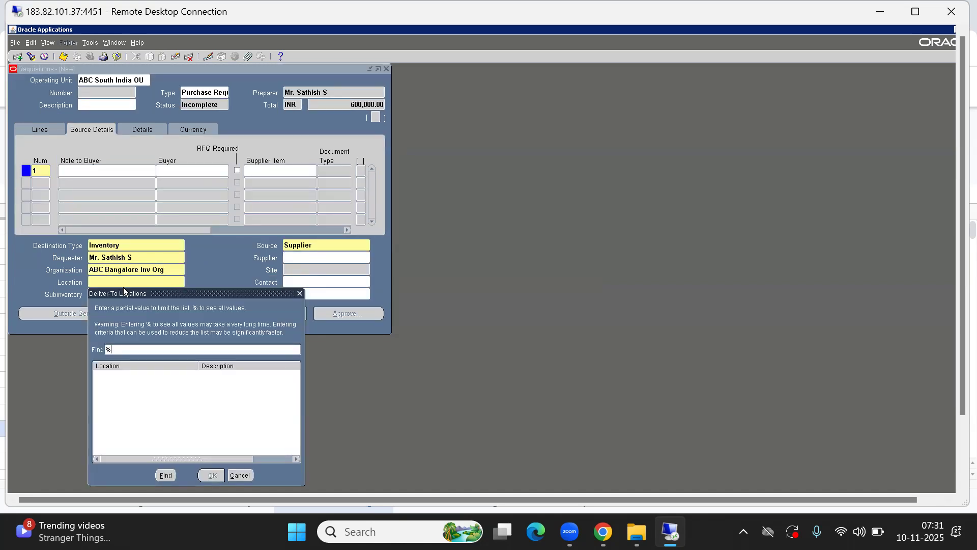
key("Return")
key("Down")
key("Down")
key("Up")
key("Return")
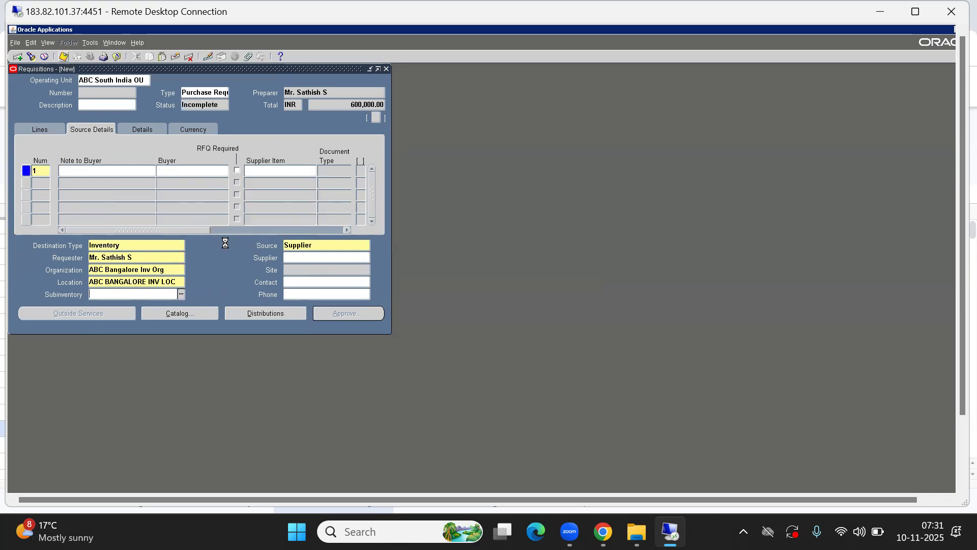
- Submit requisition 10002 for approval and confirm the Approve Document dialog
left_click(348, 314)
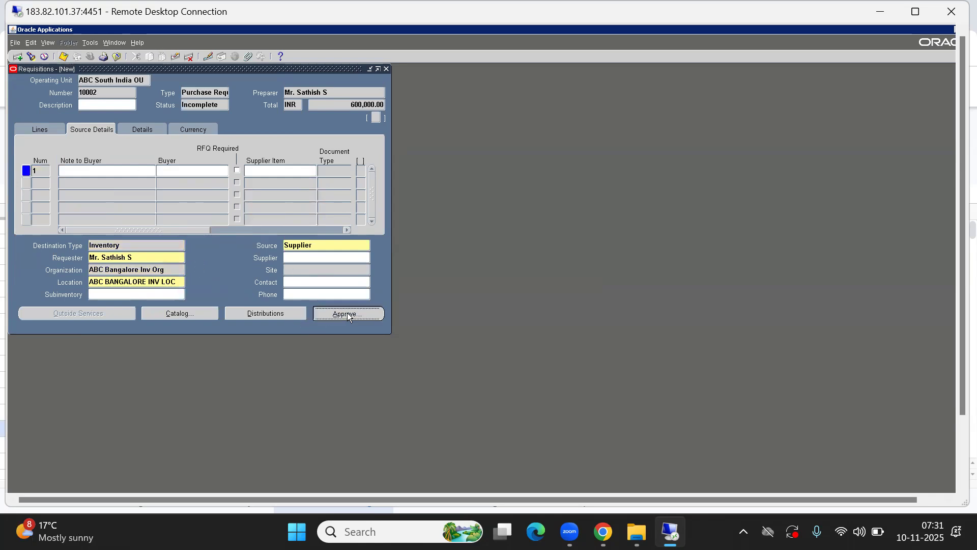
left_click(276, 329)
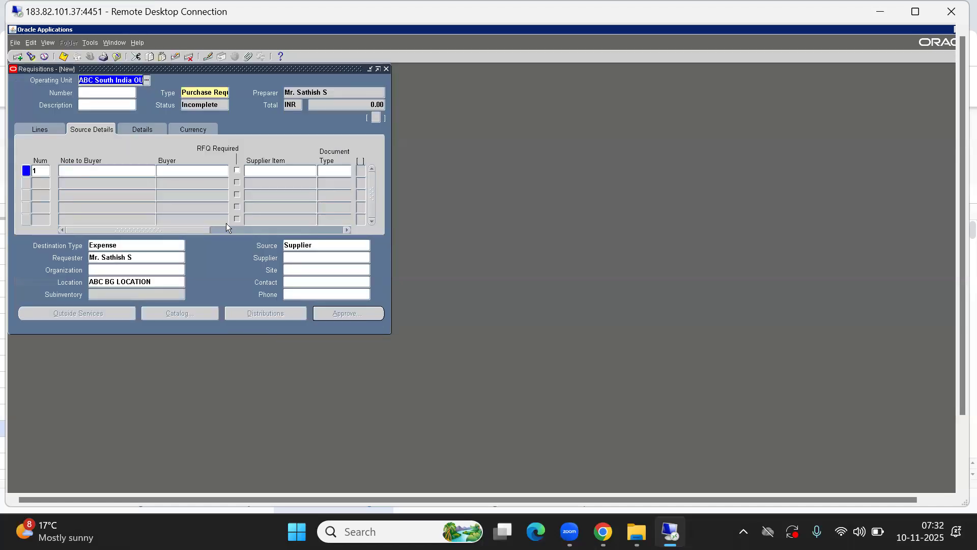
key("alt+f")
- Find requisition 10002 in Requisition Summary and check its In Process status
key("c")
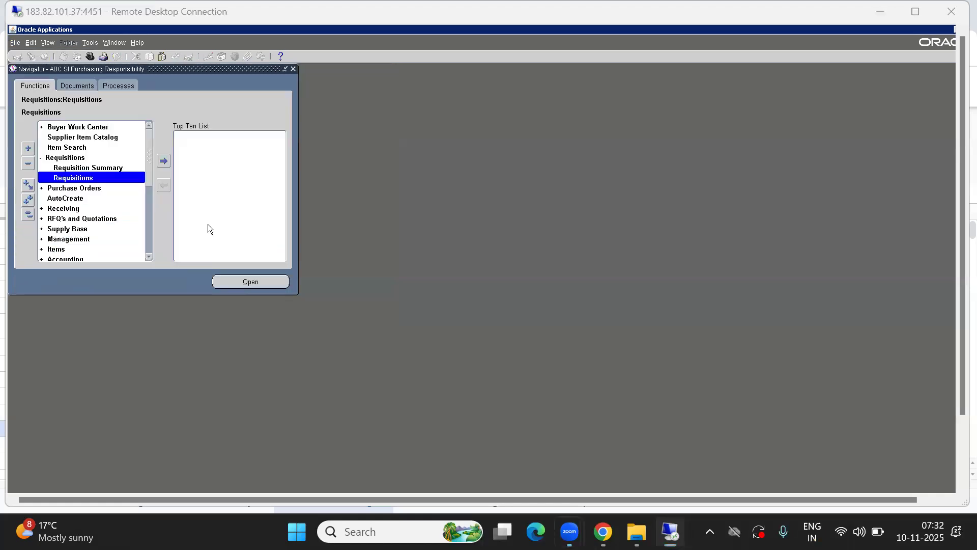
key("Up")
key("Return")
left_click(133, 104)
type("10002")
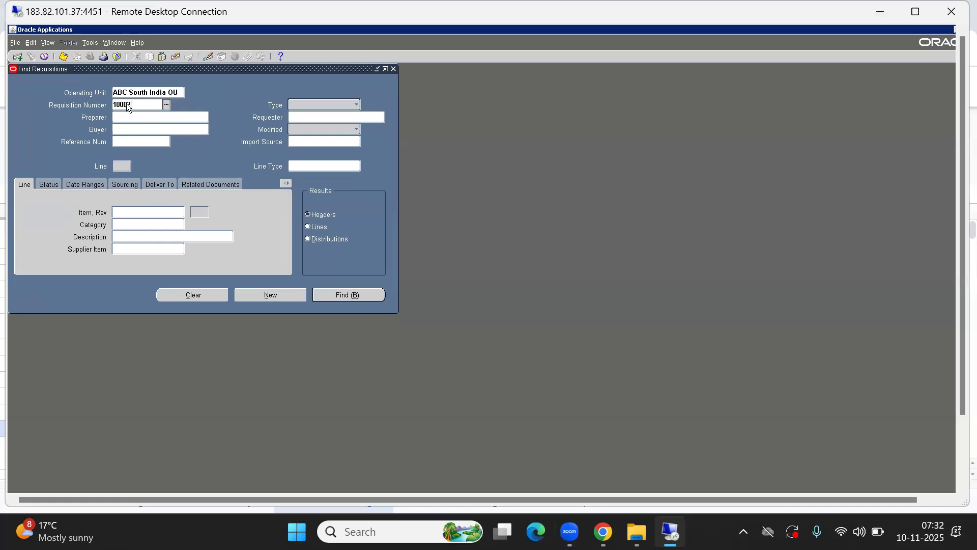
left_click(349, 294)
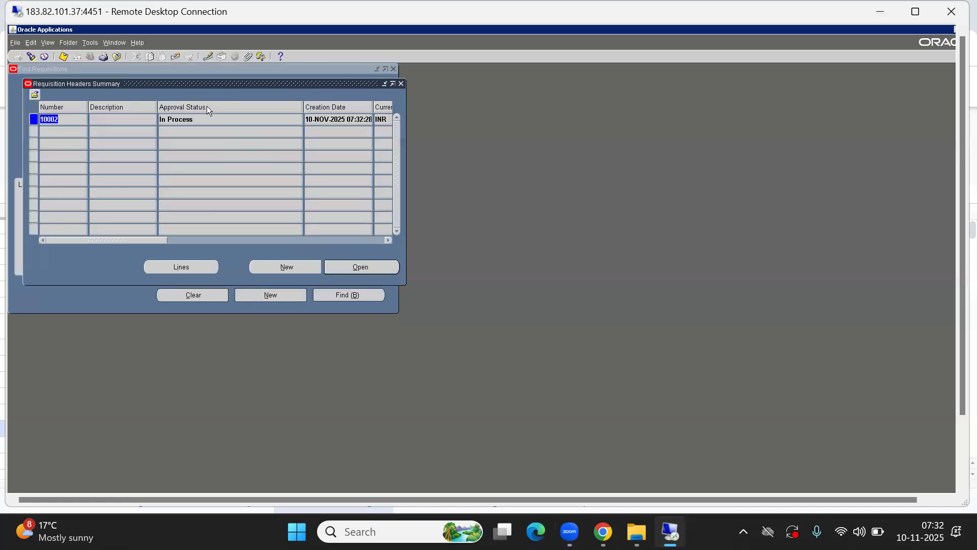
left_click(191, 121)
- Open requisition 10002's action history and examine the pending approver and submitter entries
left_click(90, 42)
left_click(120, 77)
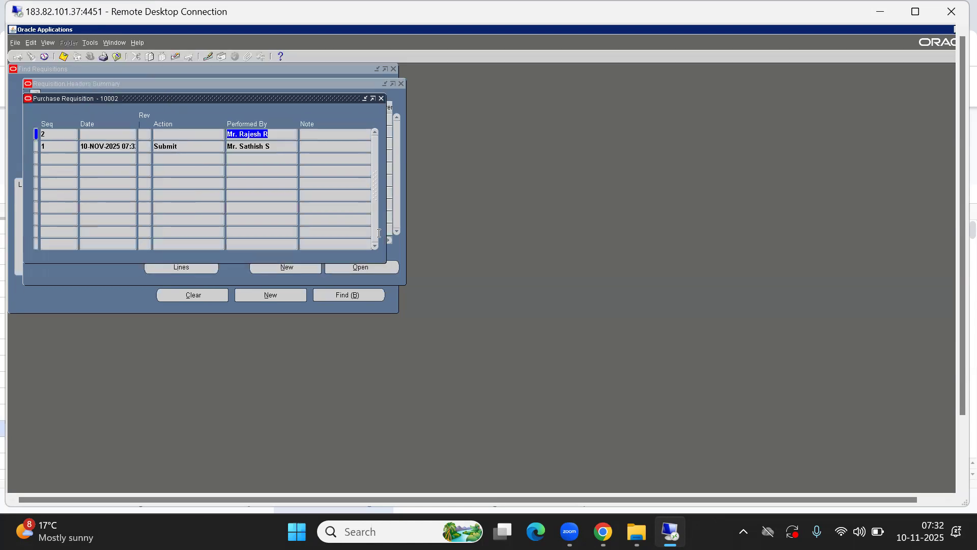
left_click(278, 133)
left_click_drag(278, 133, 190, 138)
left_click(276, 146)
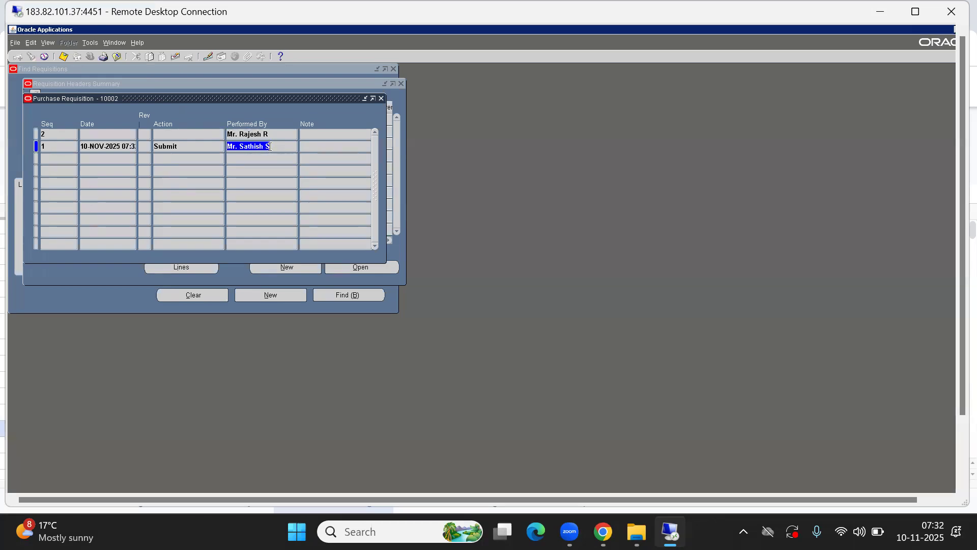
left_click(271, 135)
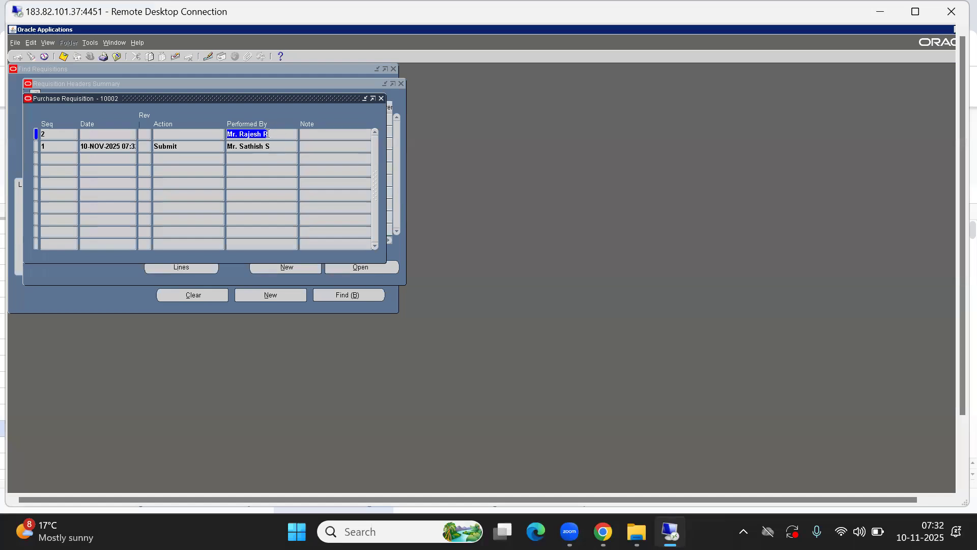
left_click_drag(279, 134, 188, 133)
key("alt+f")
- Close the requisition windows and bring up the Oracle SCM Topics spreadsheet's topic list
key("c")
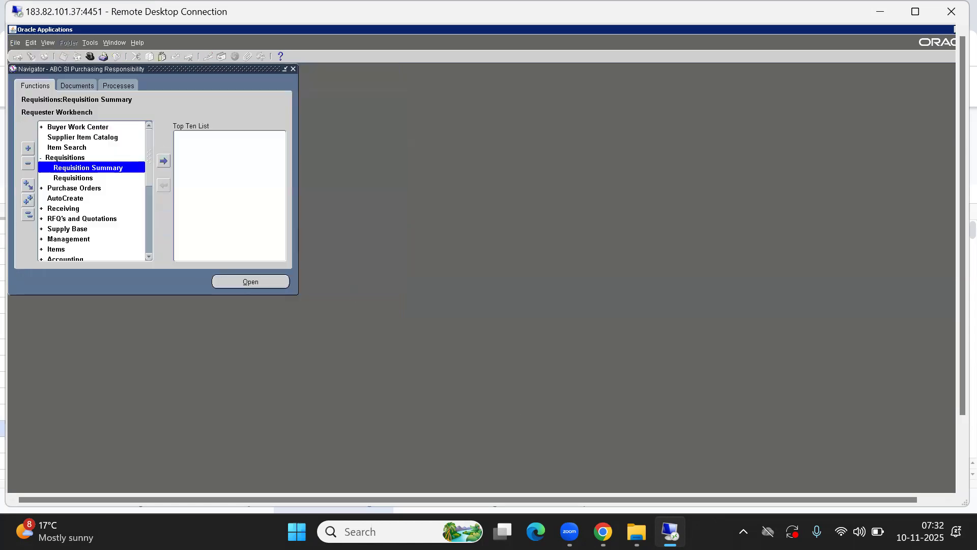
mouse_move(603, 532)
left_click(594, 484)
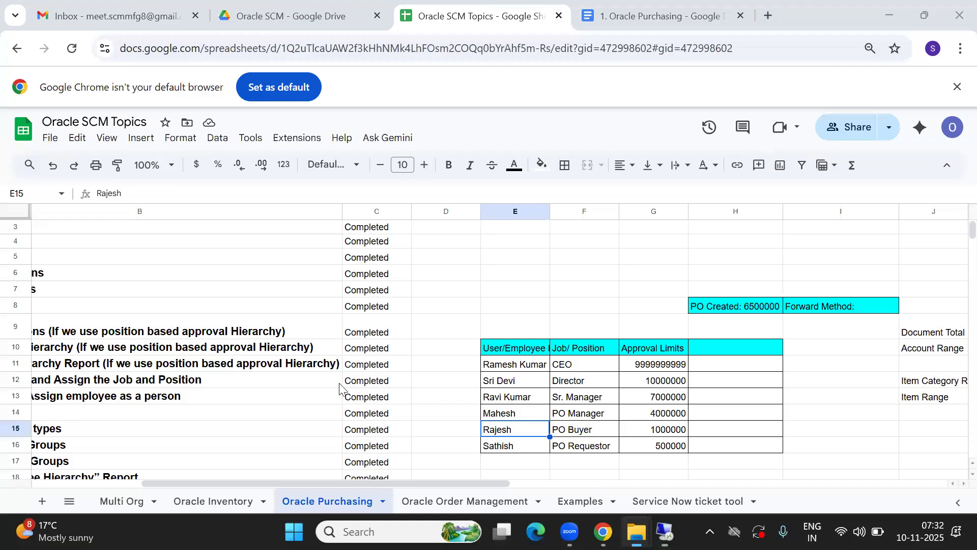
left_click(223, 416)
key("Left")
key("Down")
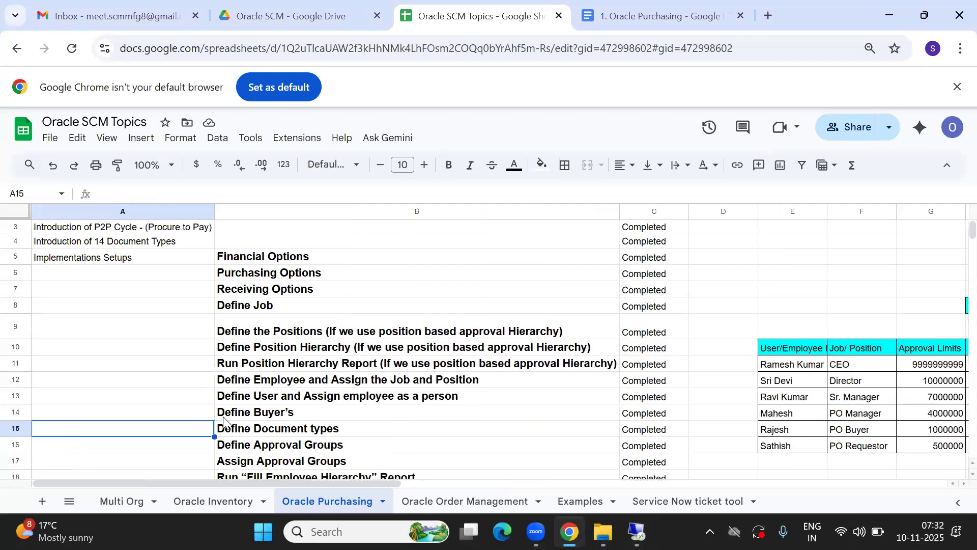
key("Down")
key("Down")
key("Down")
key("Down")
key("Down")
key("Down")
key("Down")
key("Down")
key("Down")
key("Down")
key("Down")
key("Down")
key("Down")
key("Down")
key("Down")
key("Down")
key("Down")
key("Down")
key("Down")
key("Down")
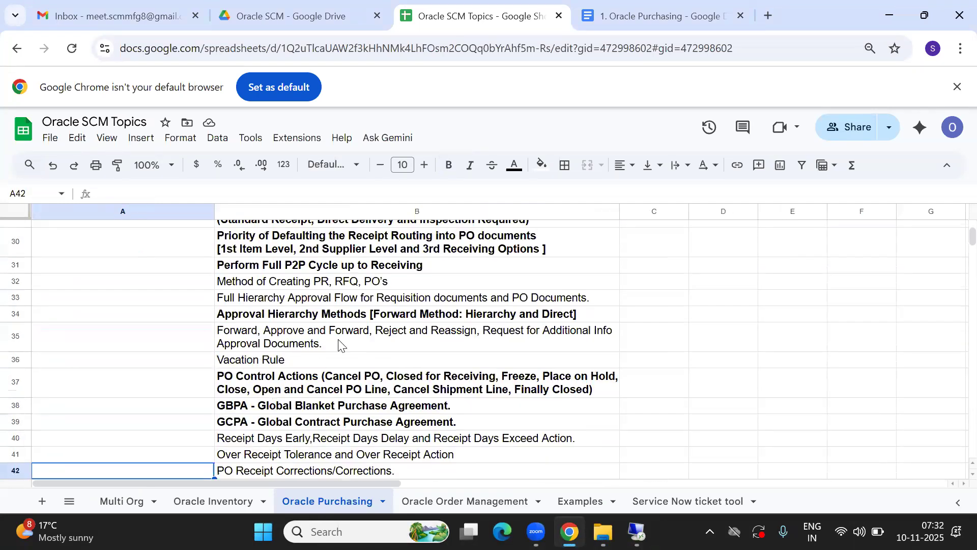
- Scan the Oracle Purchasing topics from Quotation up to the Requisition topic
left_click(338, 346)
key("Up")
key("Up")
key("Up")
key("Up")
key("Up")
key("Up")
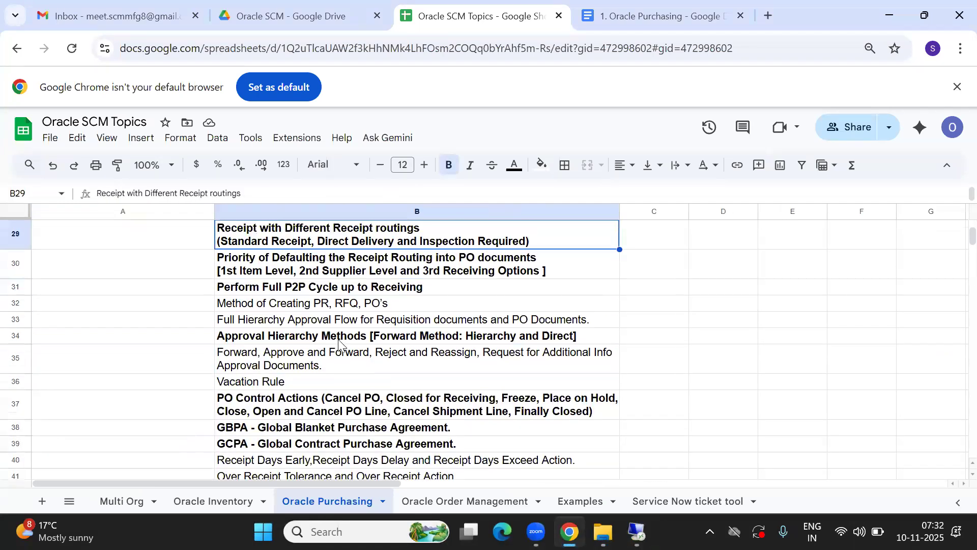
key("Up")
key("Up")
key("Up")
key("Up")
key("Up")
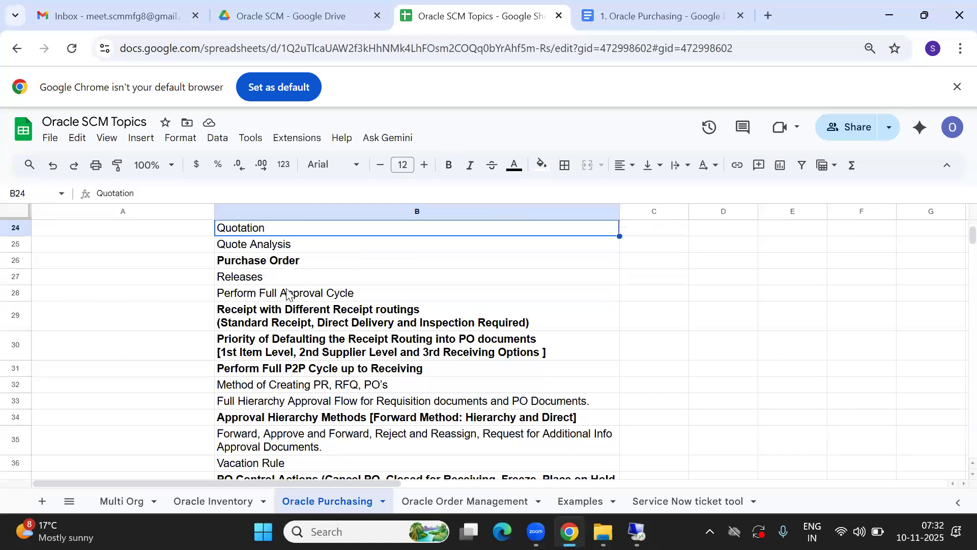
left_click(279, 293)
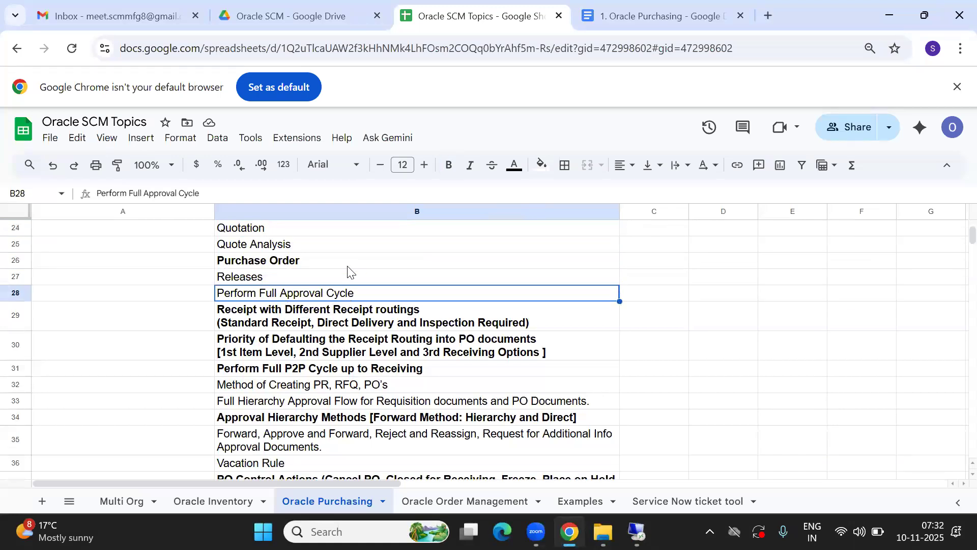
key("Up")
key("Up")
key("Up")
key("Up")
key("Up")
key("Up")
key("Up")
key("Up")
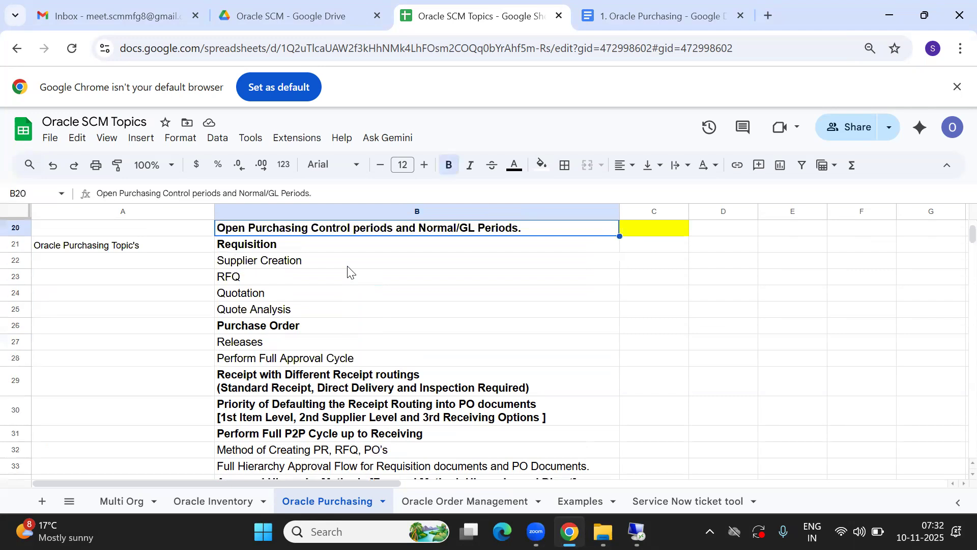
key("Up")
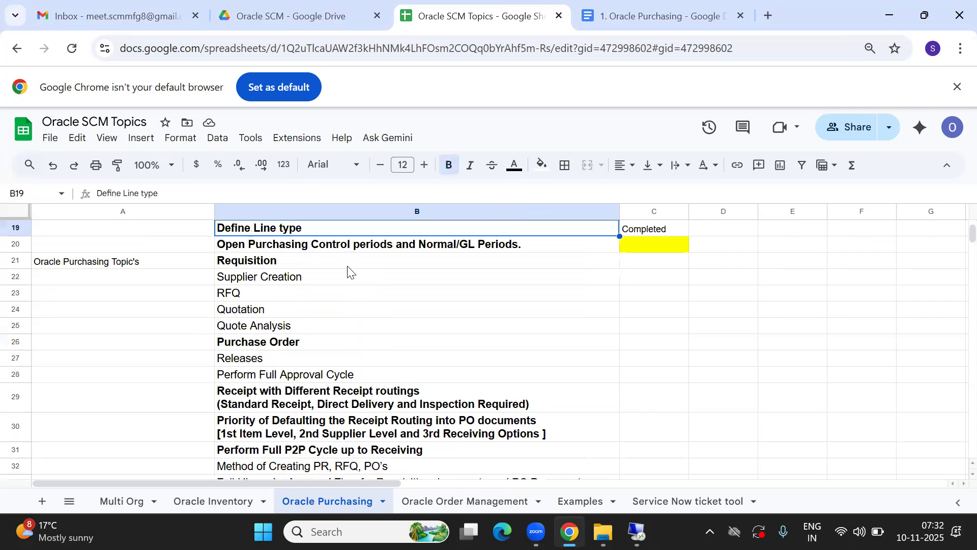
key("Down")
key("Down")
key("Up")
key("Down")
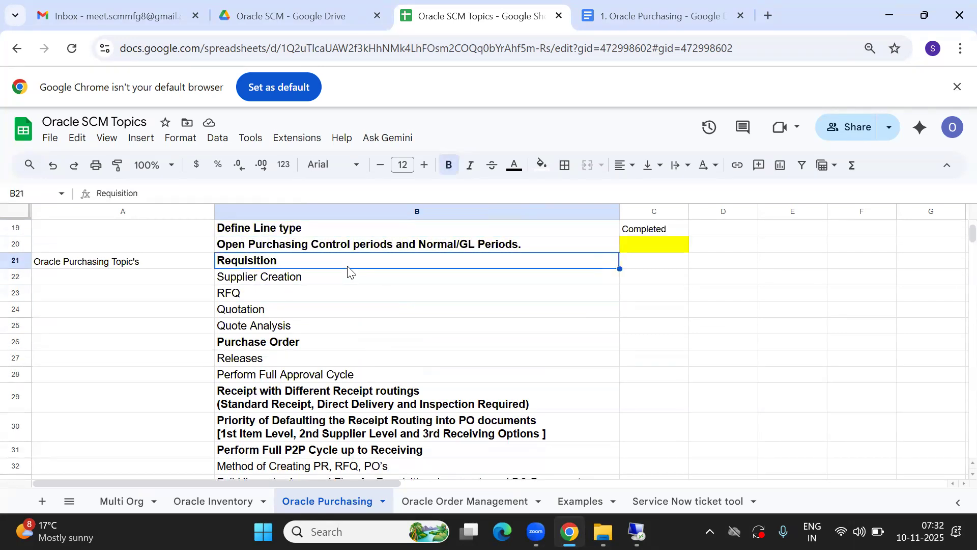
- Return to Oracle and open a new Requisitions form from the Navigator
key("alt+Tab")
key("Down")
key("Return")
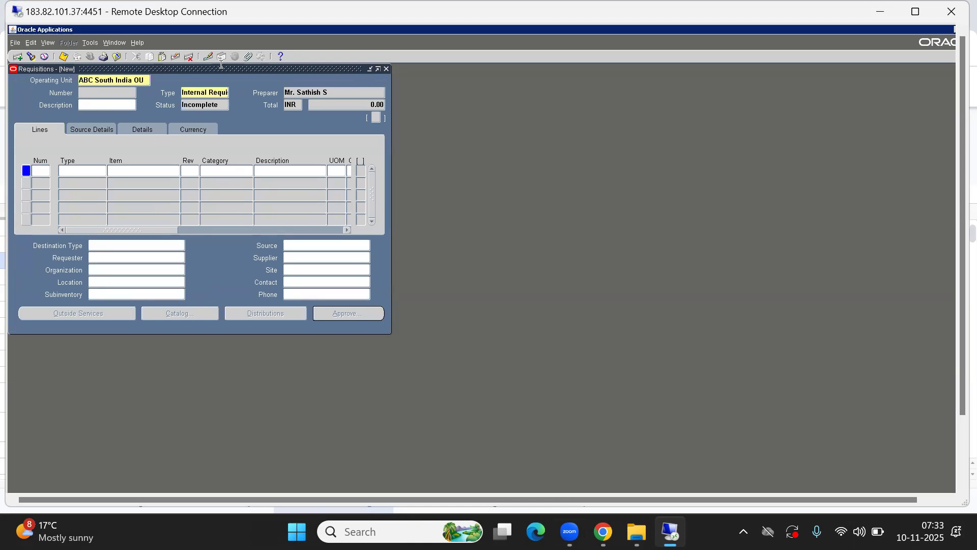
- Keep Internal Requisition as the type and choose item ABCC0016 for line 1
left_click(194, 92)
double_click(193, 93)
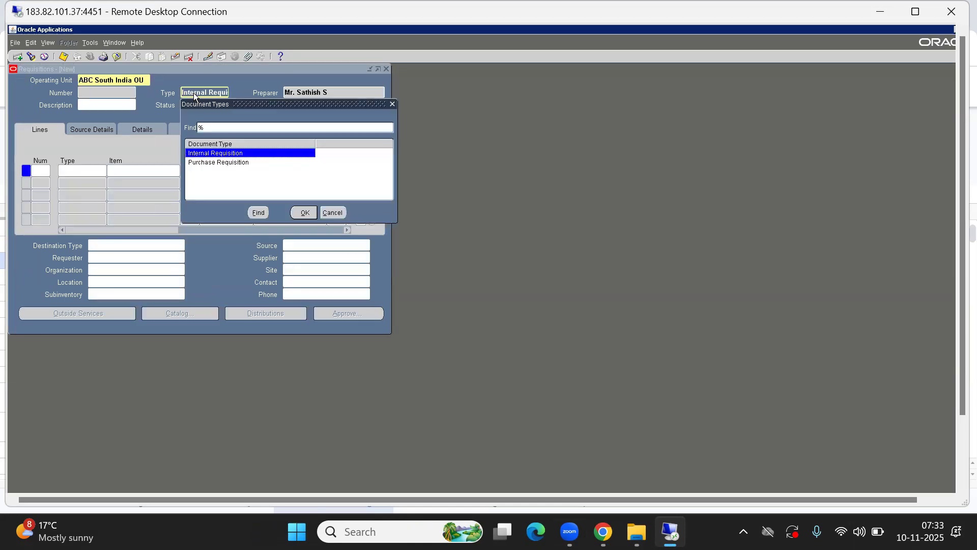
key("Return")
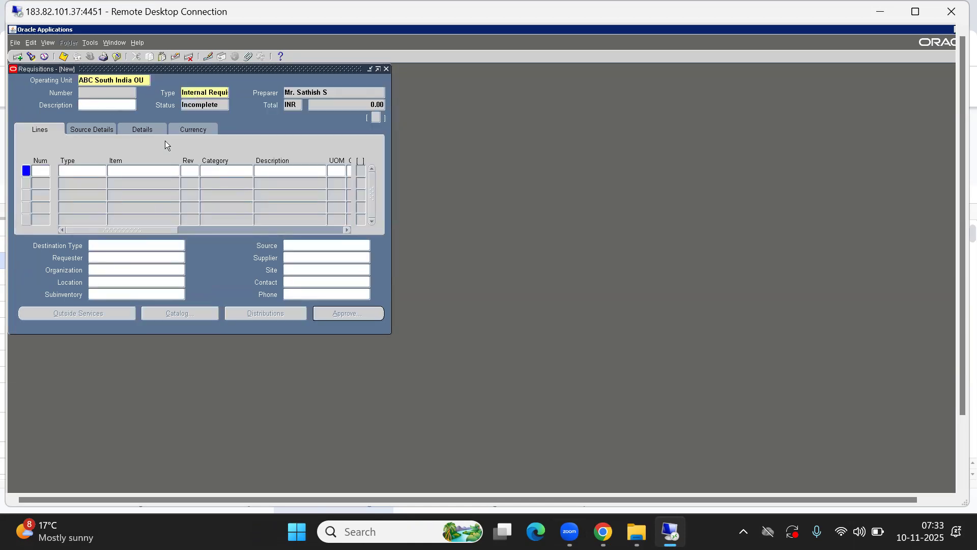
left_click(133, 170)
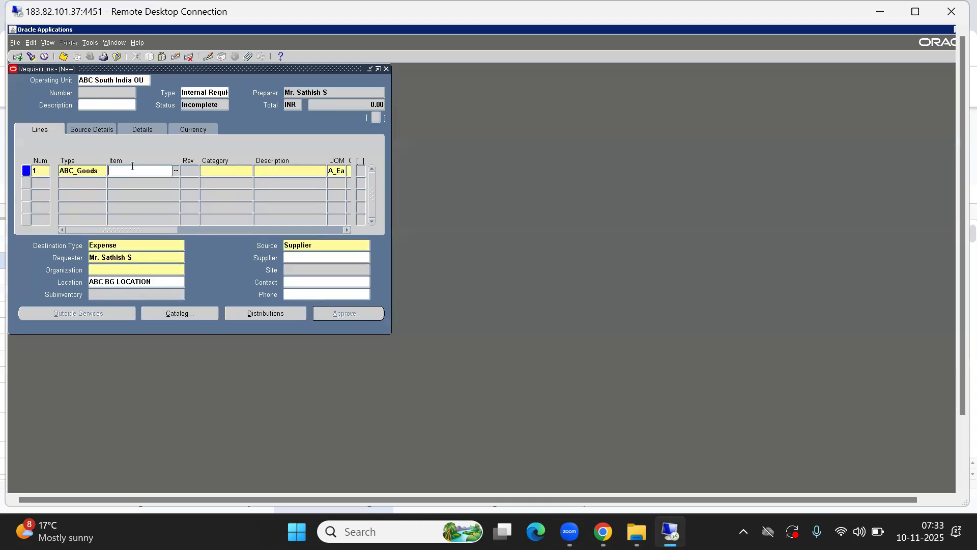
double_click(132, 168)
type("%")
key("Return")
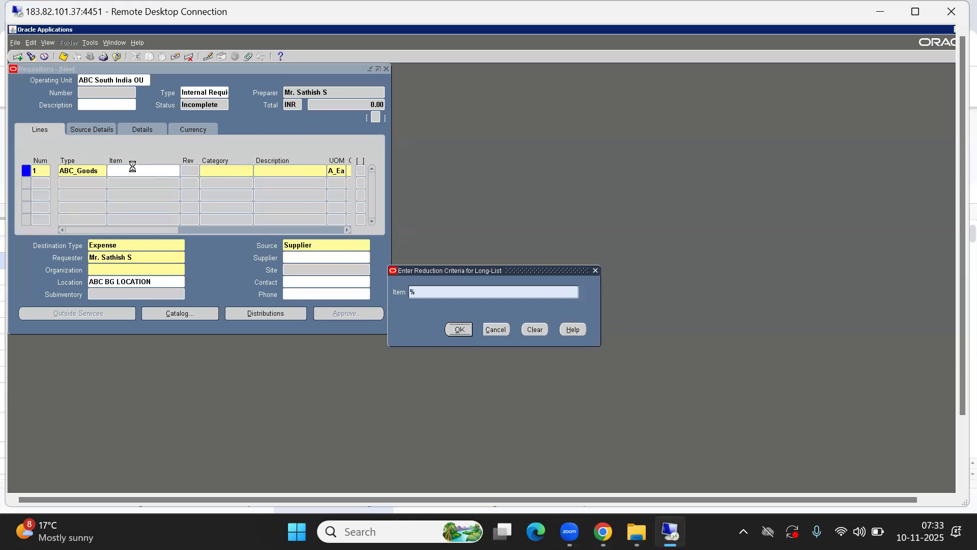
key("Return")
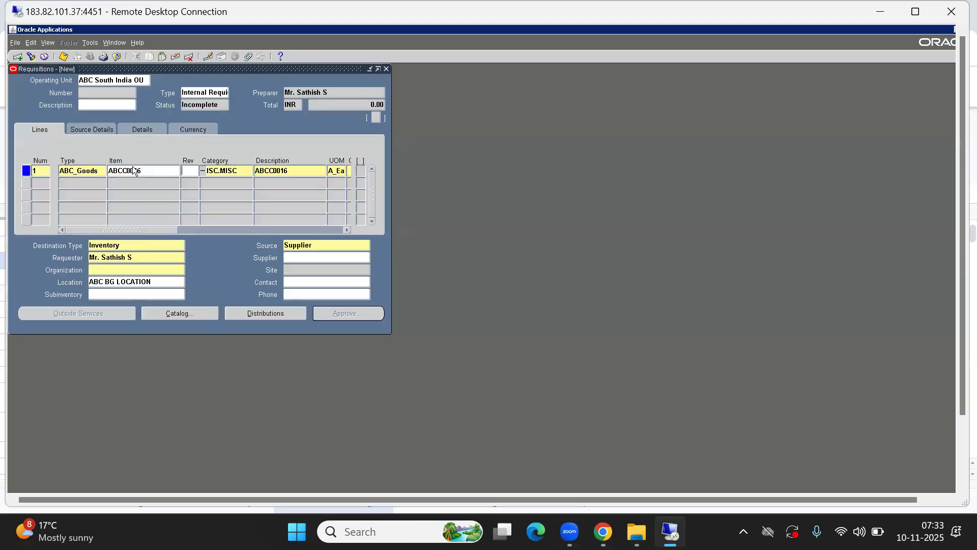
- Enter quantity 10, price 10000 and need-by date 20-NOV-2025 on line 1
key("Tab")
key("Tab")
key("Tab")
key("Tab")
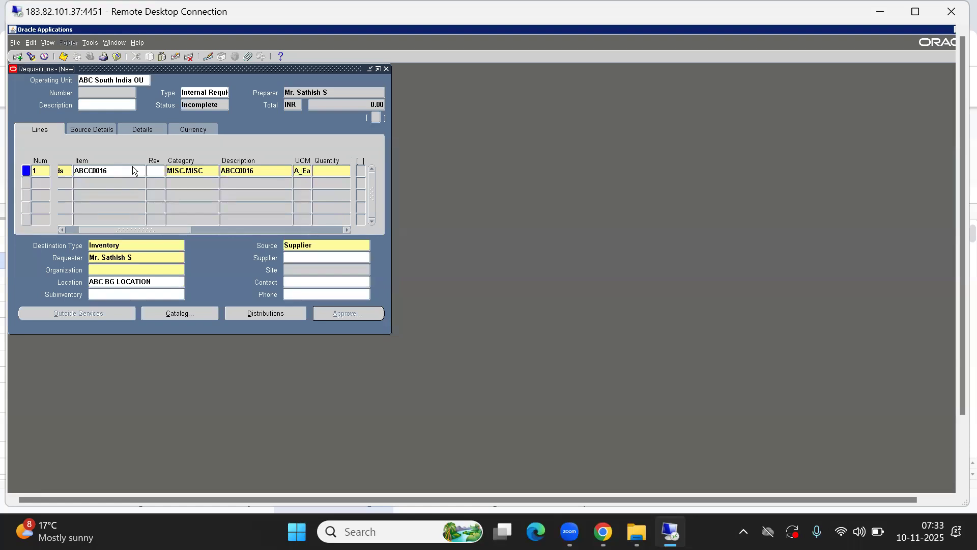
type("10")
key("Tab")
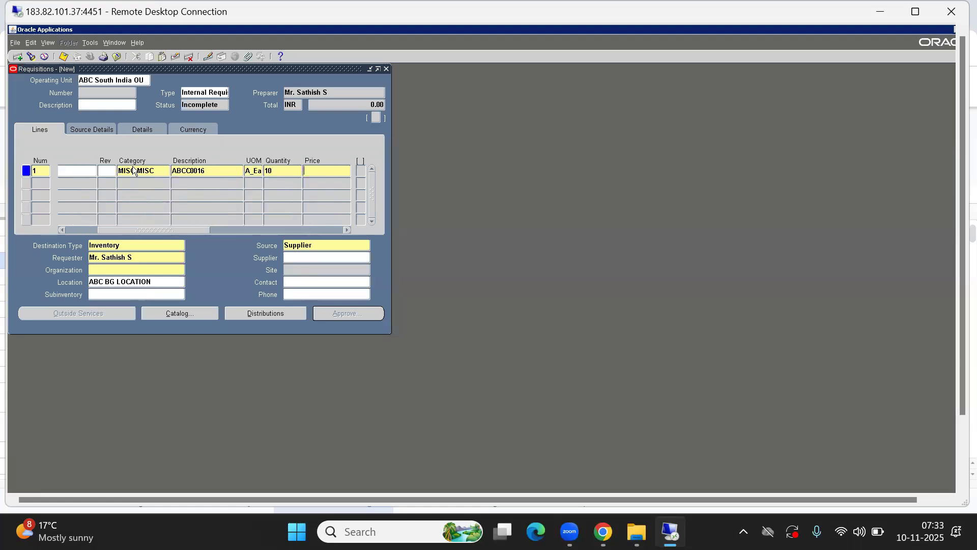
type("10000")
key("Tab")
key("ctrl+l")
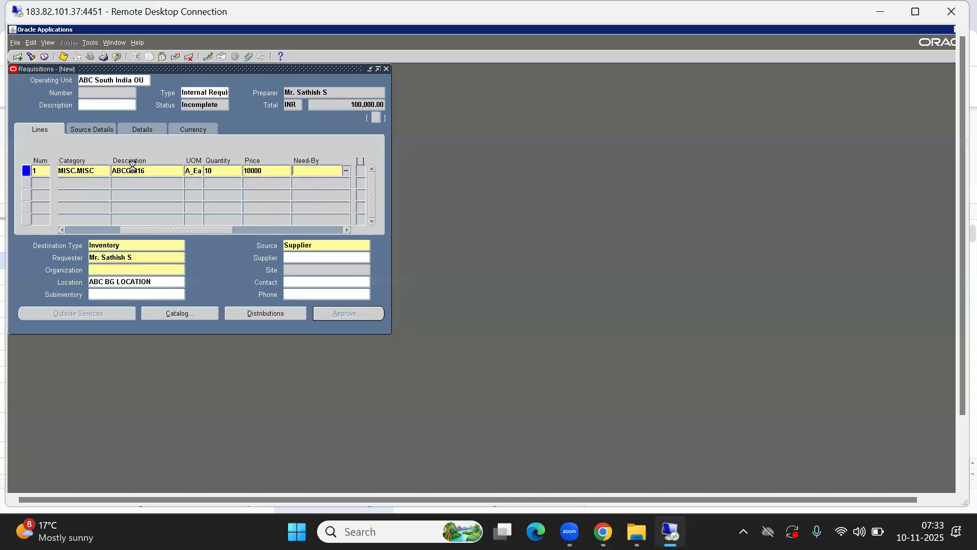
left_click(137, 196)
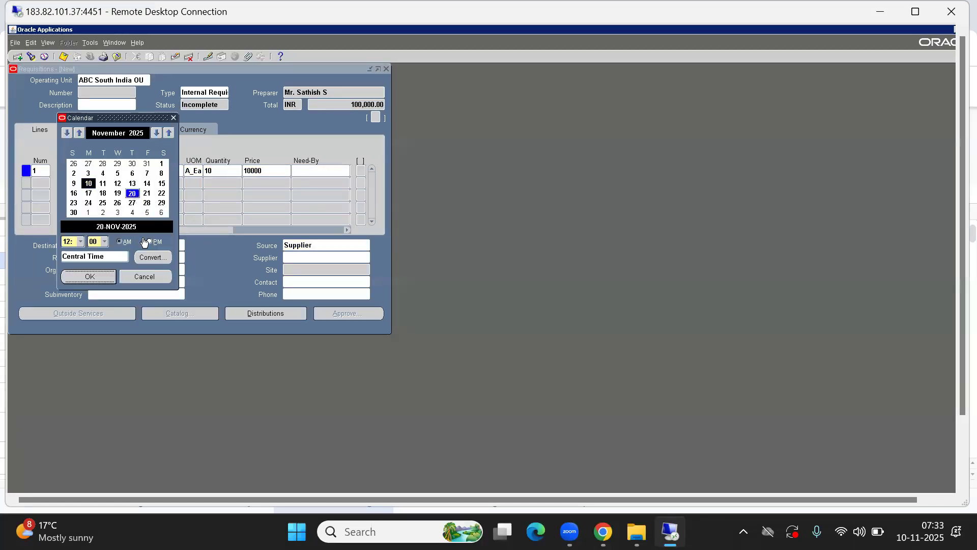
left_click(89, 278)
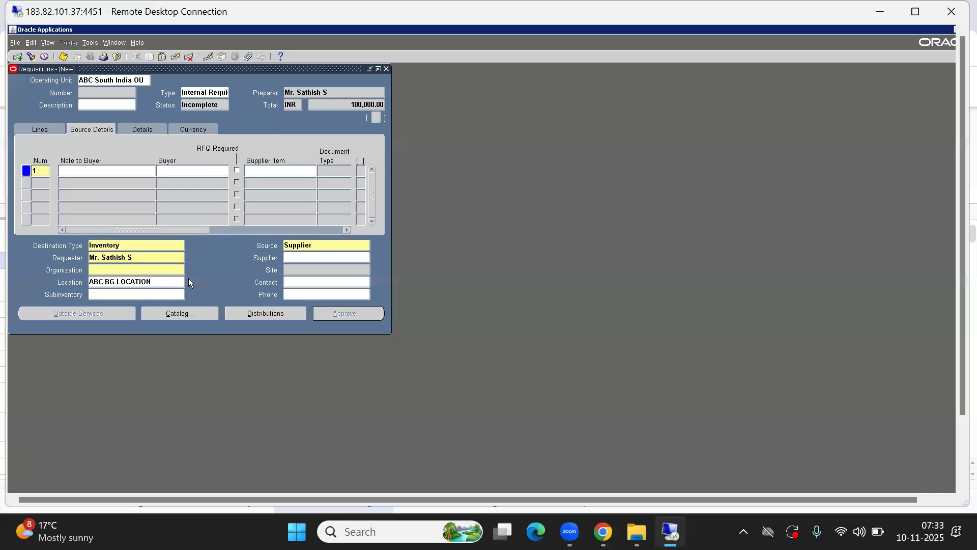
- Set deliver-to organization ABC Bangalore Inv Org and location ABC BANGALORE INV LOC
left_click(115, 245)
left_click(108, 270)
key("ctrl+l")
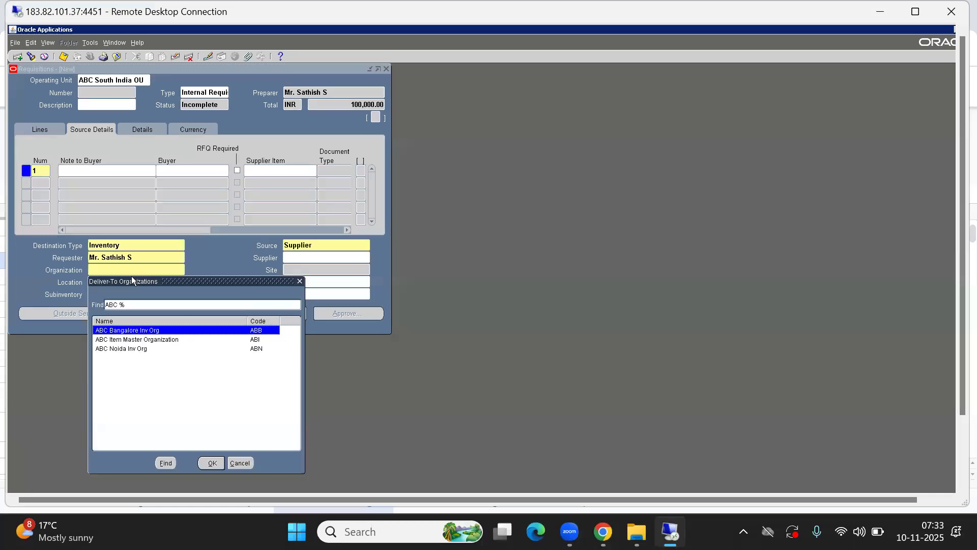
key("Return")
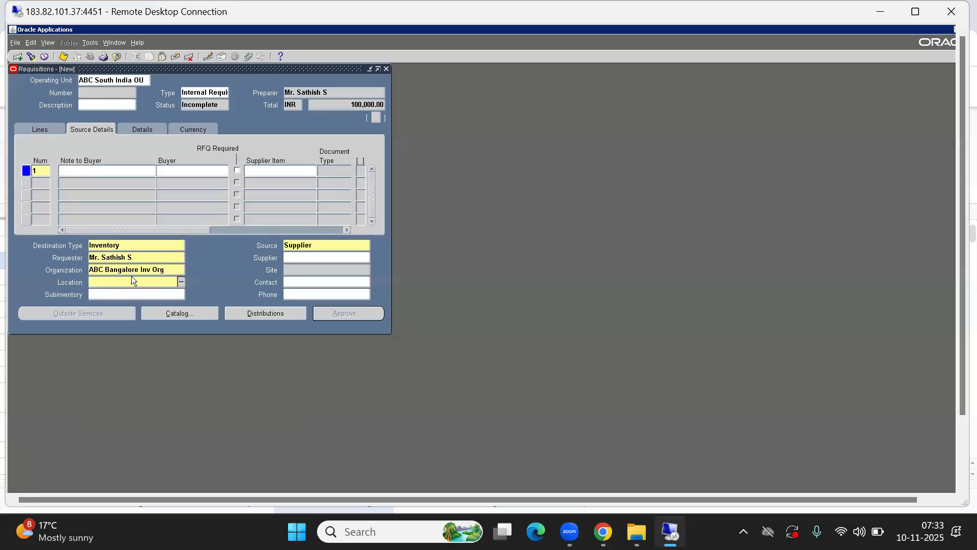
key("ctrl+l")
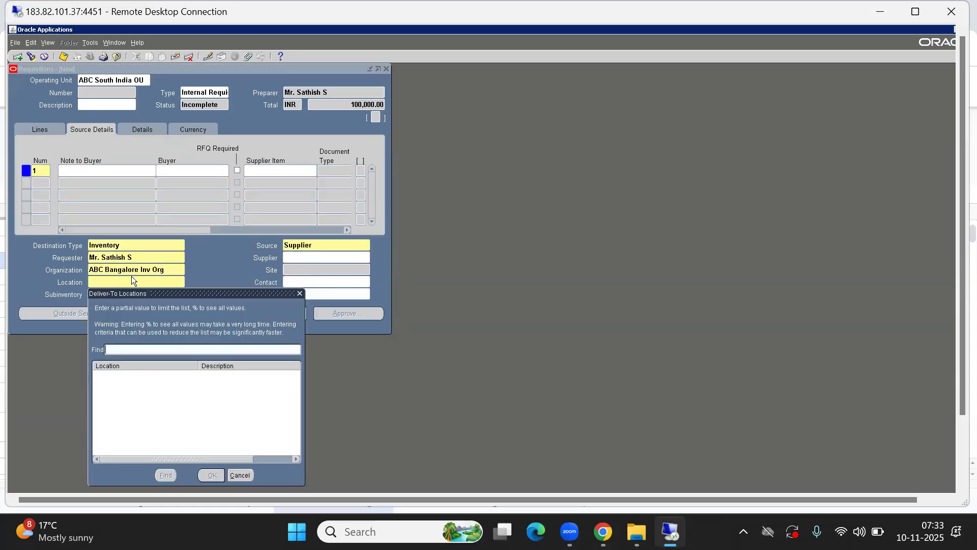
type("%")
key("Return")
key("Down")
key("Return")
- Choose Inventory as the line's source type and review the source details
key("Tab")
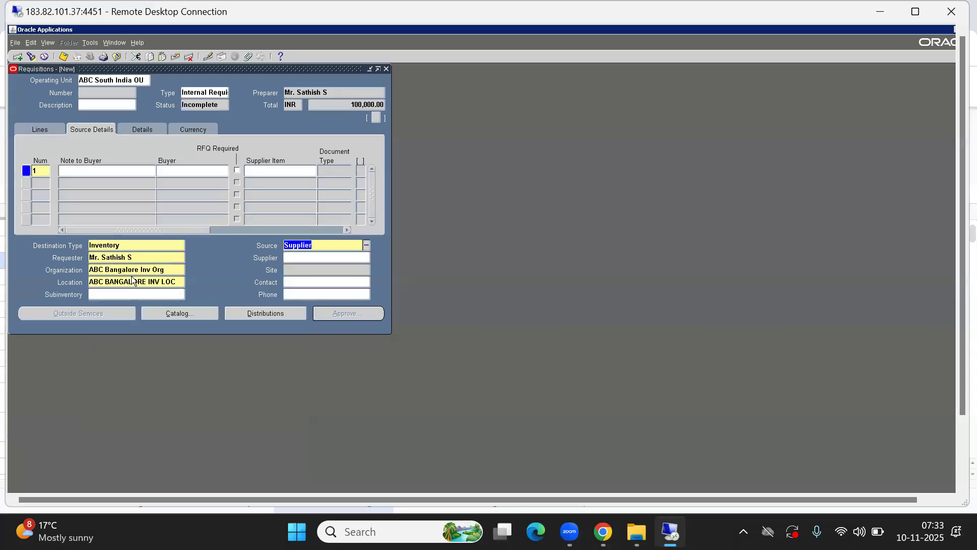
key("ctrl+l")
key("Return")
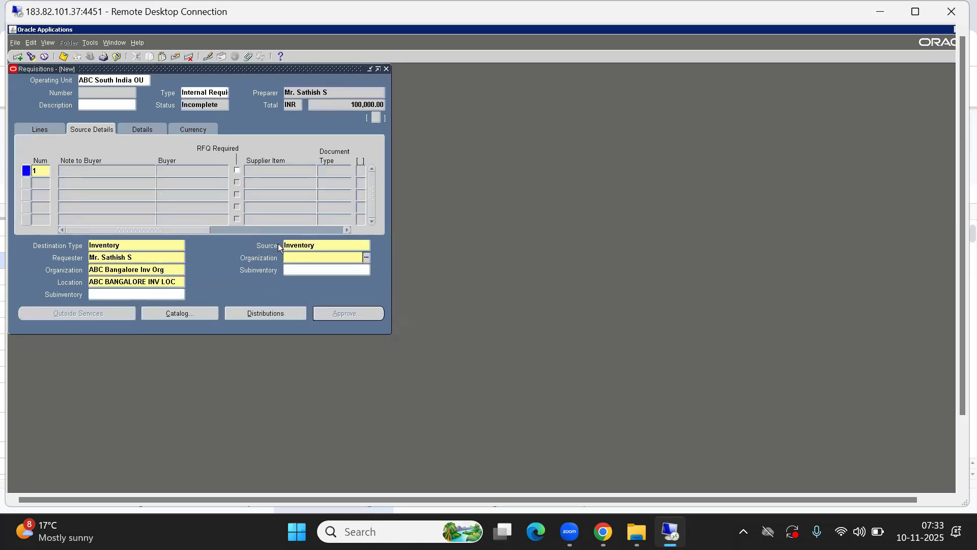
double_click(328, 247)
left_click(44, 130)
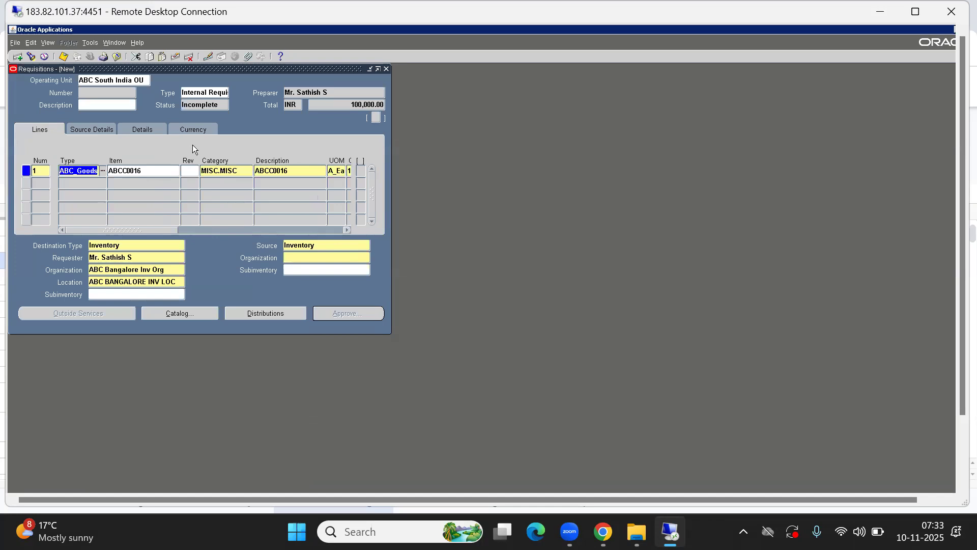
left_click(90, 130)
left_click(302, 255)
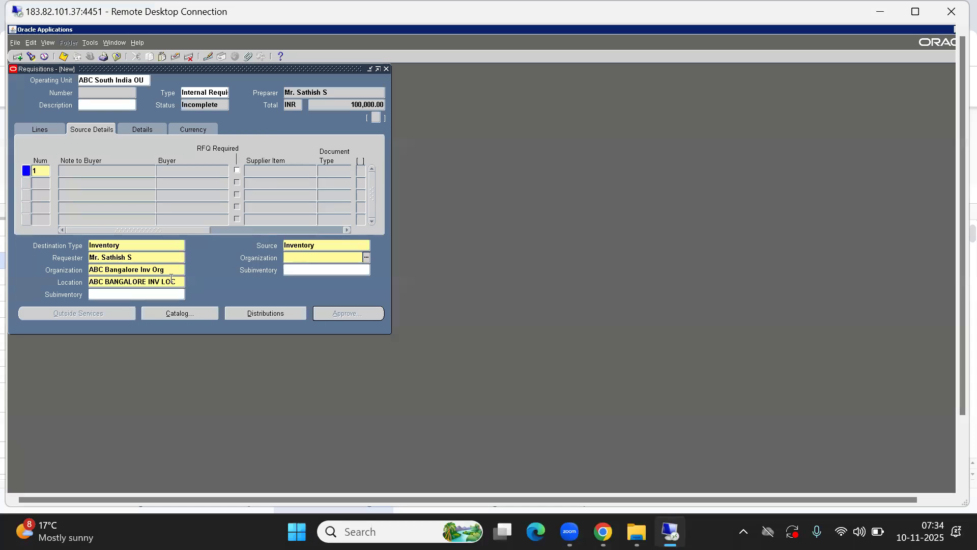
left_click(113, 269)
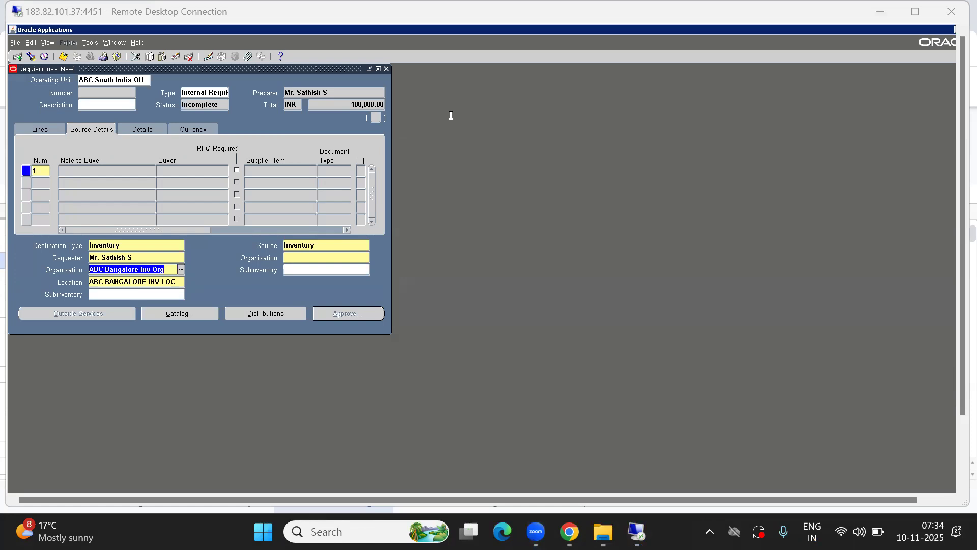
- Fill the source organization field with ABC Bangalore Inv Org from its list of values
left_click(300, 257)
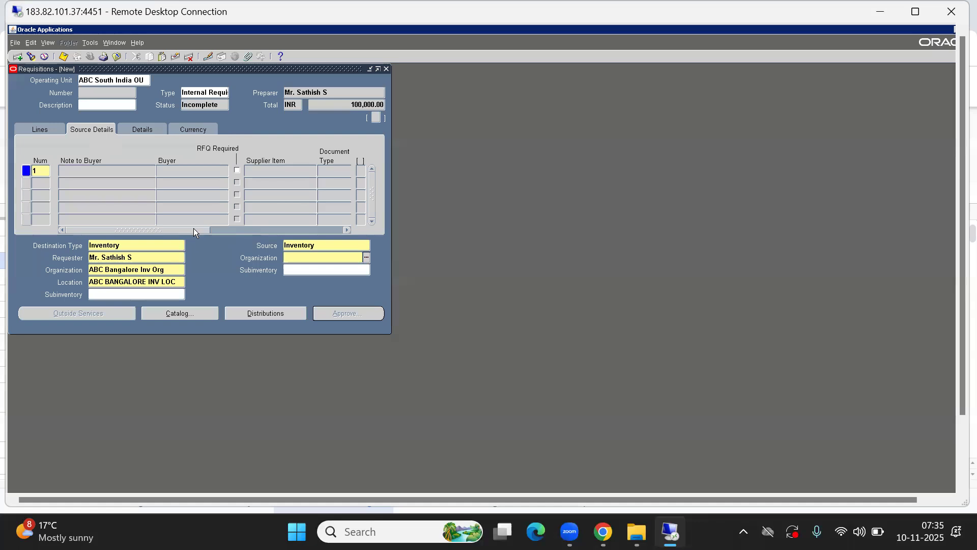
key("ctrl+l")
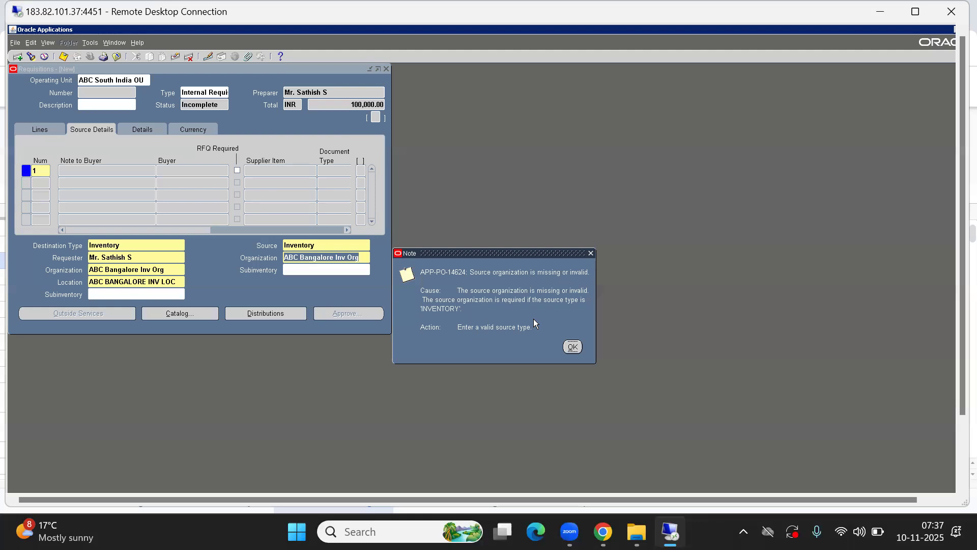
- Dismiss the APP-PO-14624 notes and close the requisition form without saving
left_click(572, 348)
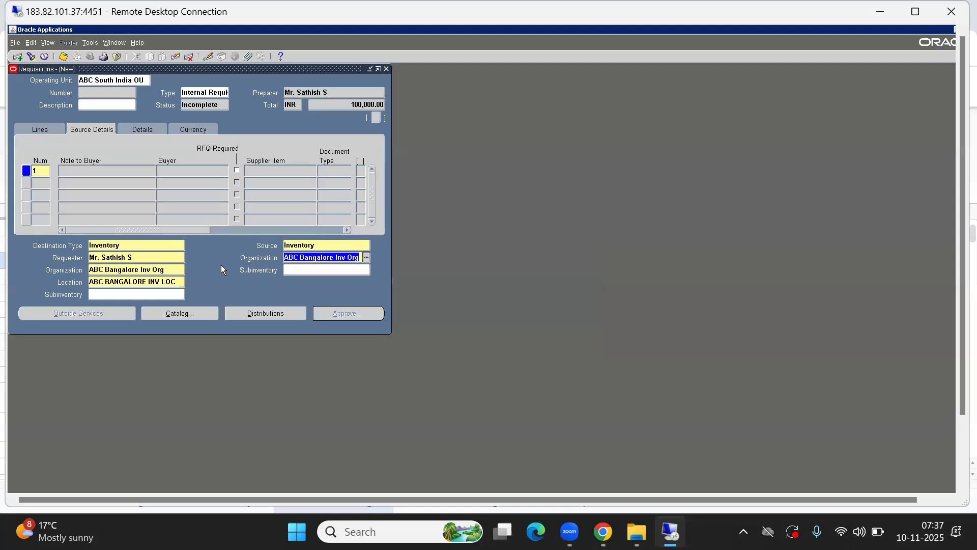
key("alt+f")
key("s")
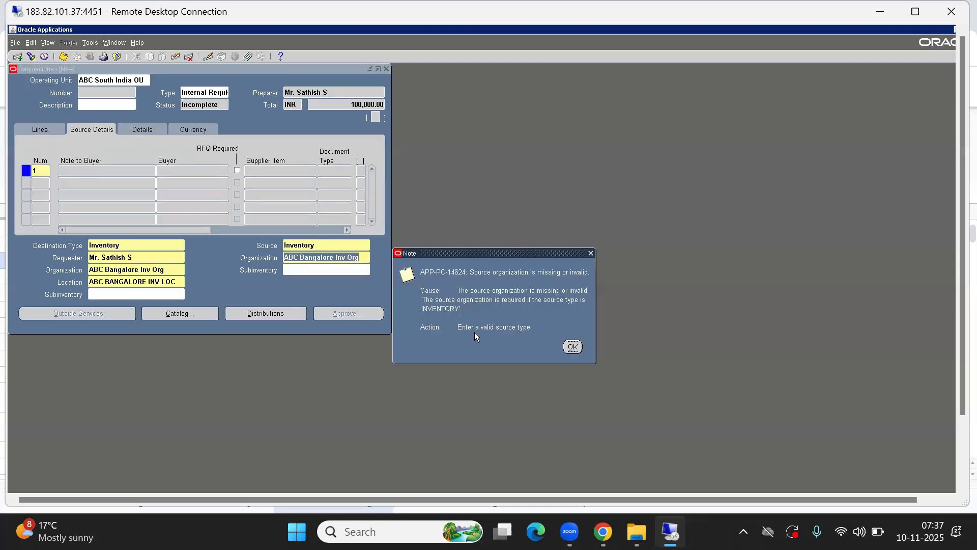
left_click(573, 348)
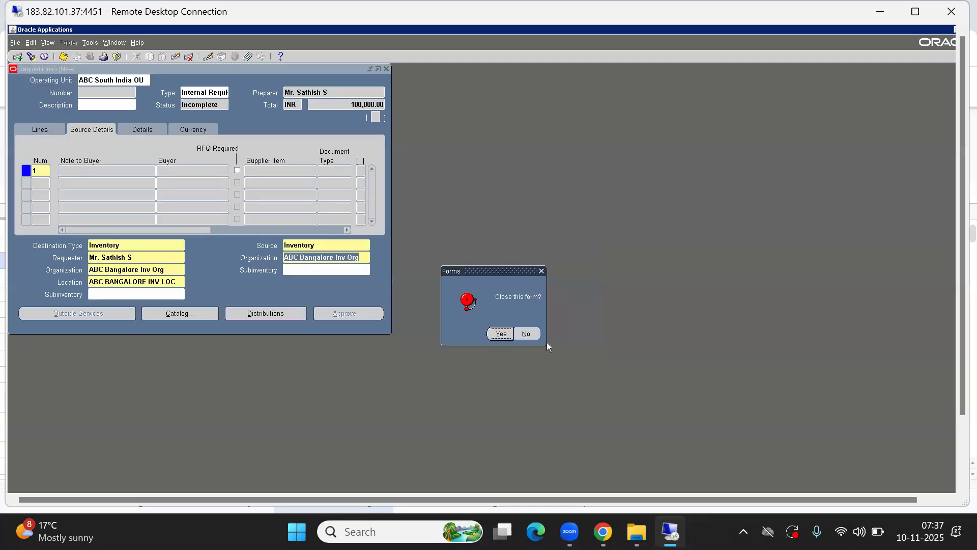
left_click(501, 334)
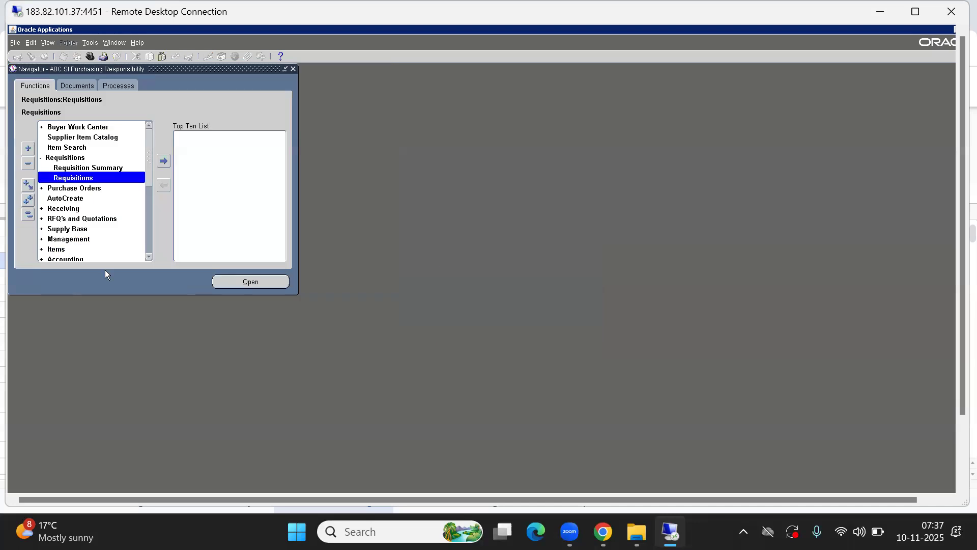
- Collapse the Navigator, expand Supply Base and launch Suppliers, scrolling its search page
left_click(28, 214)
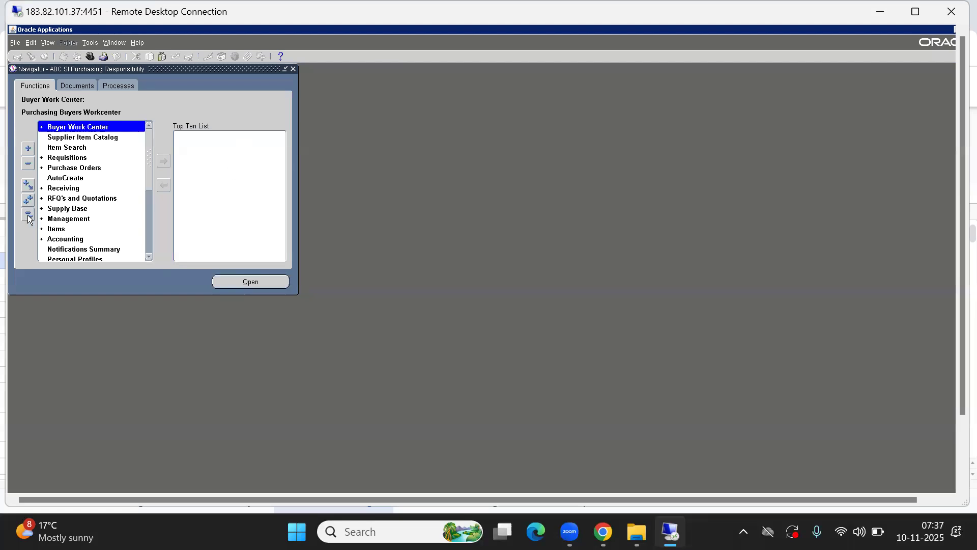
double_click(86, 211)
double_click(86, 215)
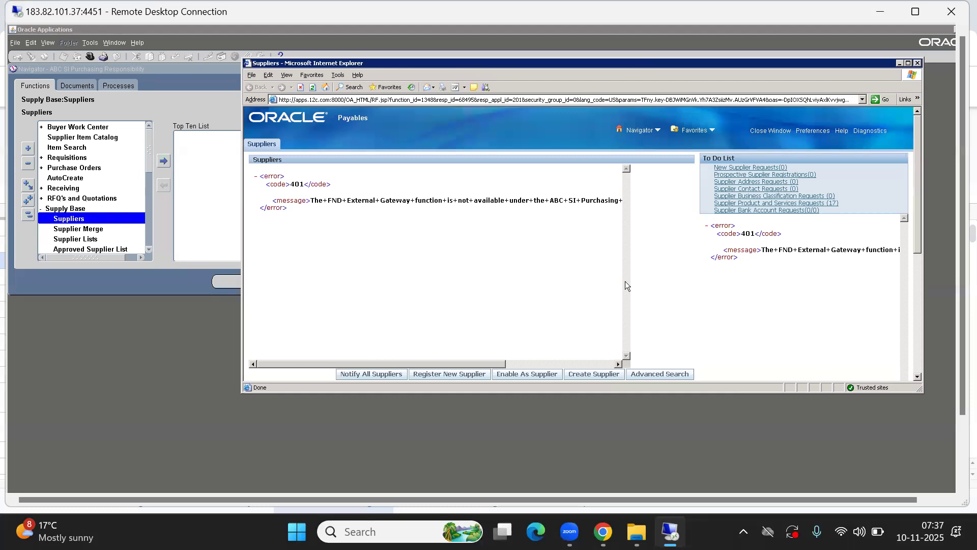
scroll(658, 309, "down", 3)
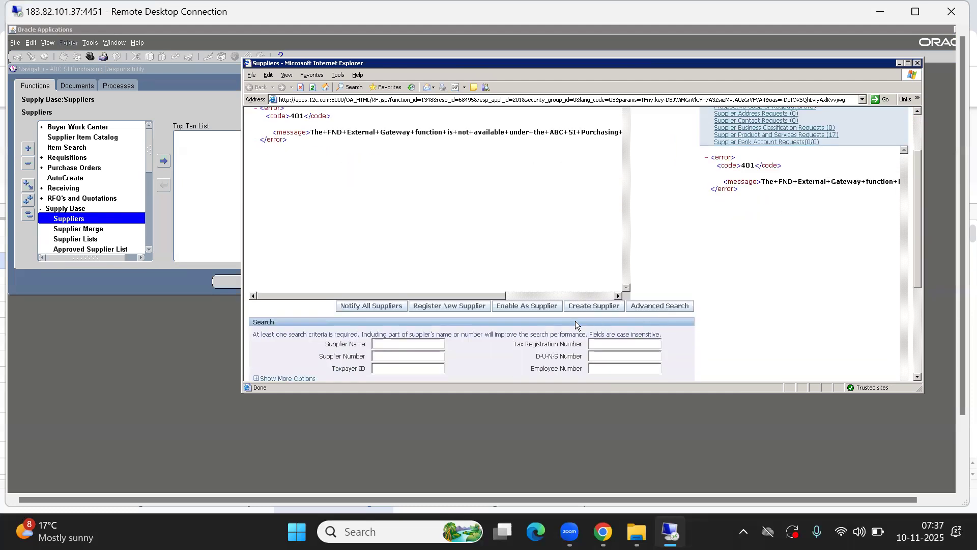
- Start a new Standard supplier, then close the Create Supplier page without entering any details
left_click(585, 307)
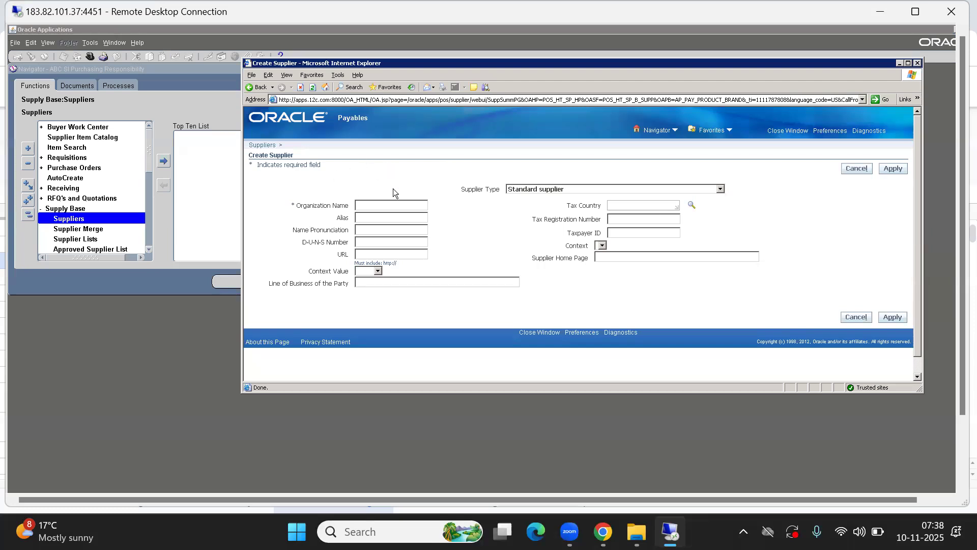
left_click(372, 206)
left_click_drag(255, 62, 211, 186)
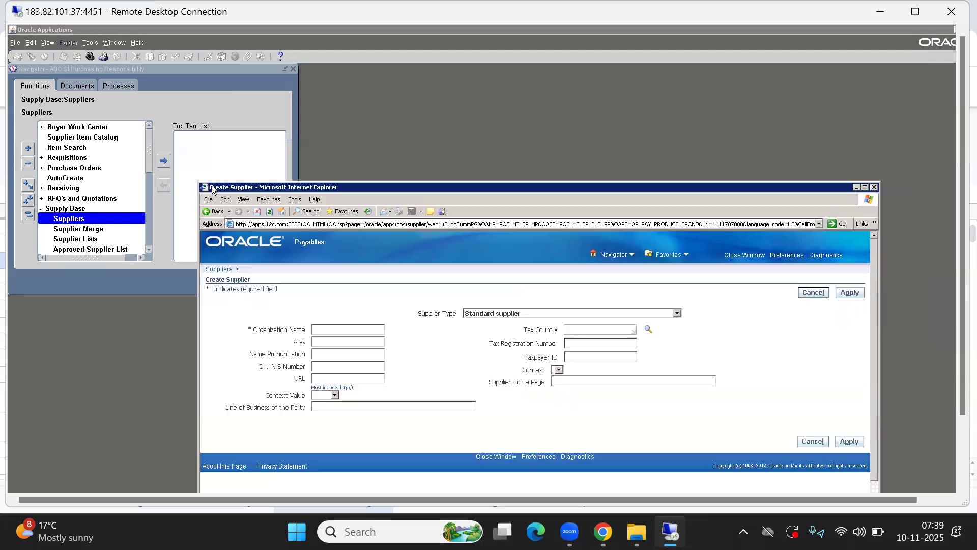
left_click(737, 260)
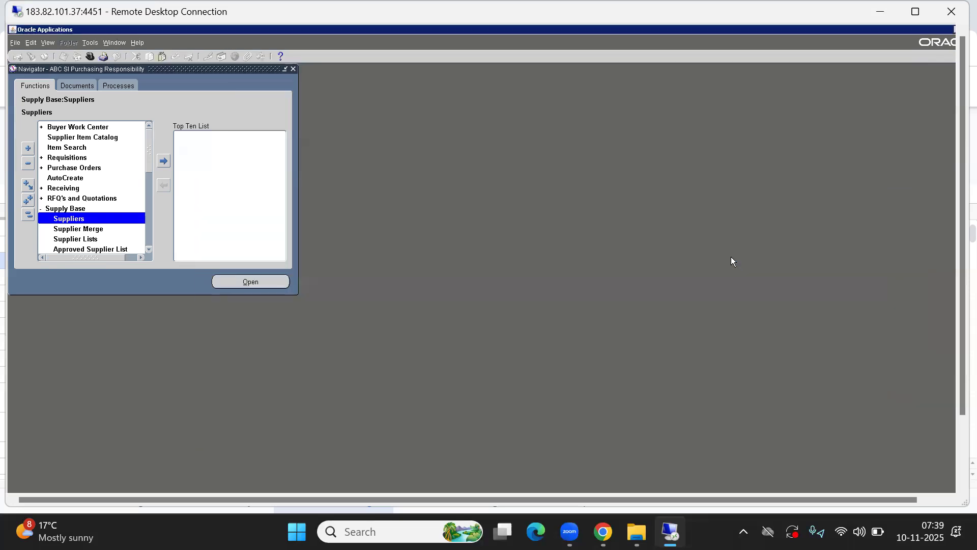
- Open Find Requisitions via Requisitions > Requisition Summary, then close it with File > Close Form
left_click(27, 219)
key("Down")
key("Down")
key("Down")
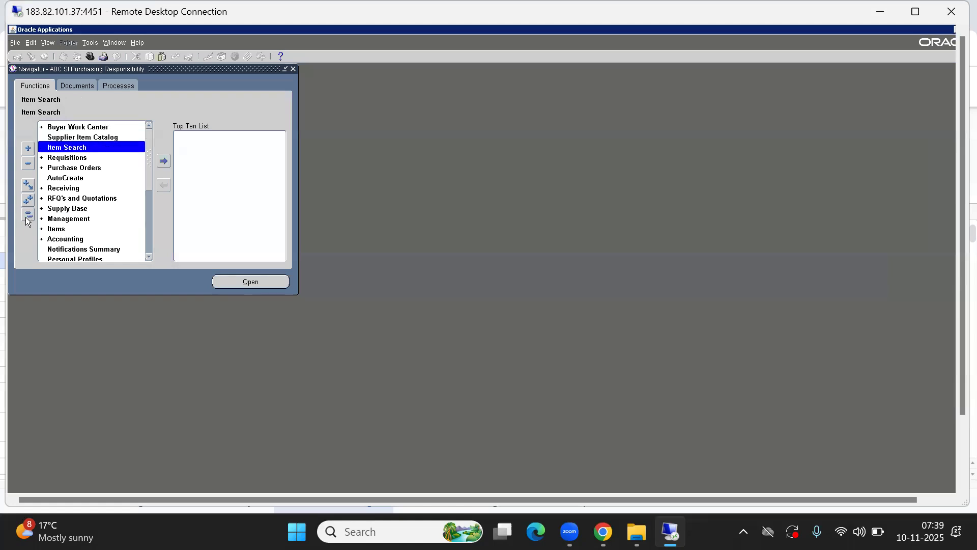
key("Right")
key("Down")
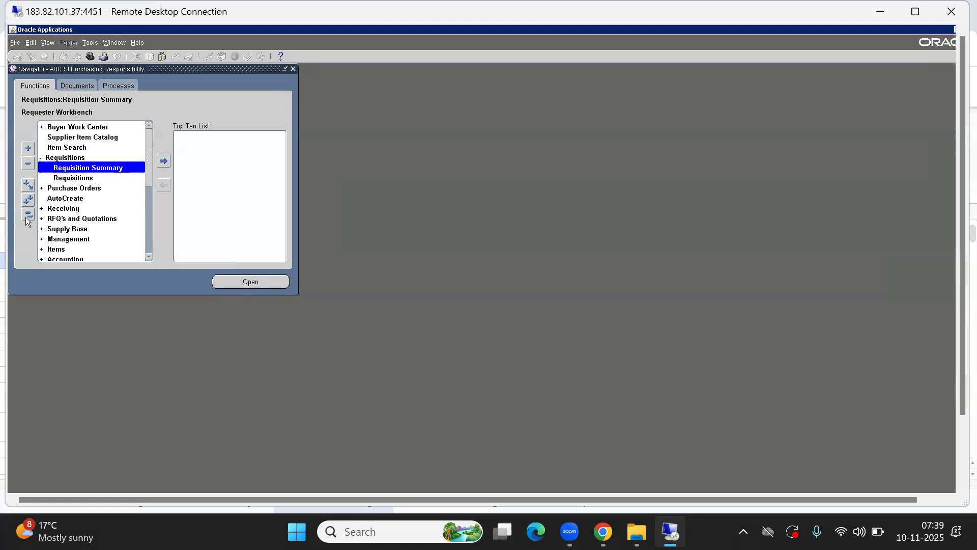
key("Return")
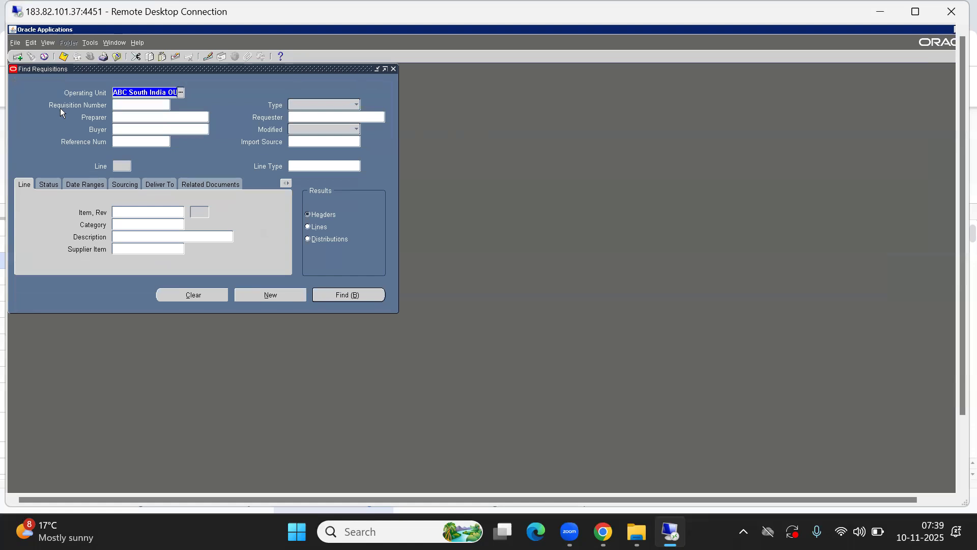
key("alt+f")
key("c")
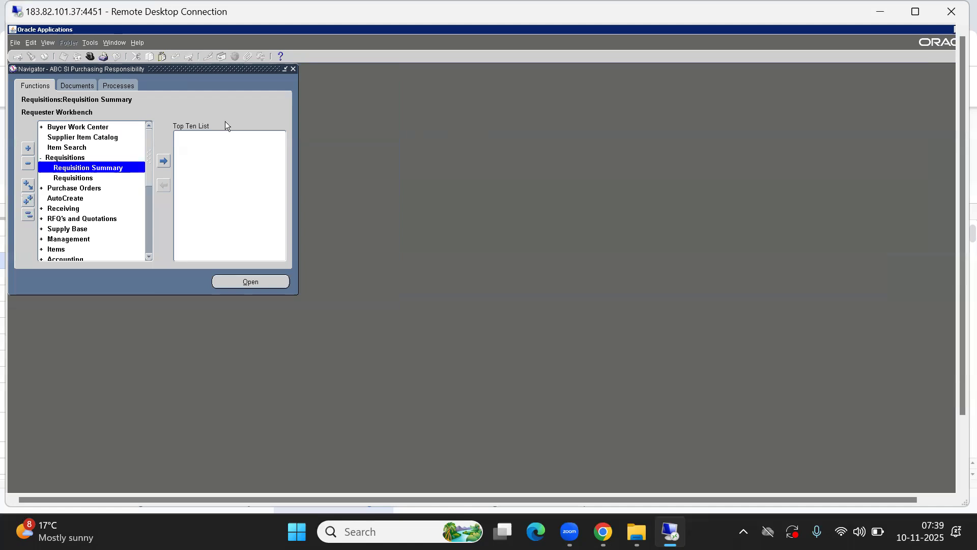